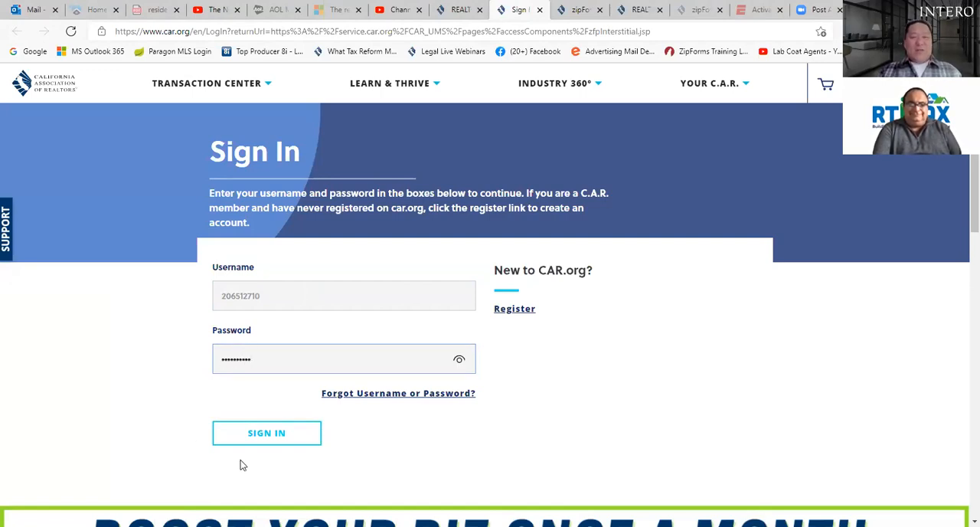
# Step: Sign in to car.org with the filled-in credentials and continue to Lone Wolf Transactions (zipForm Edition)
pyautogui.click(281, 434)
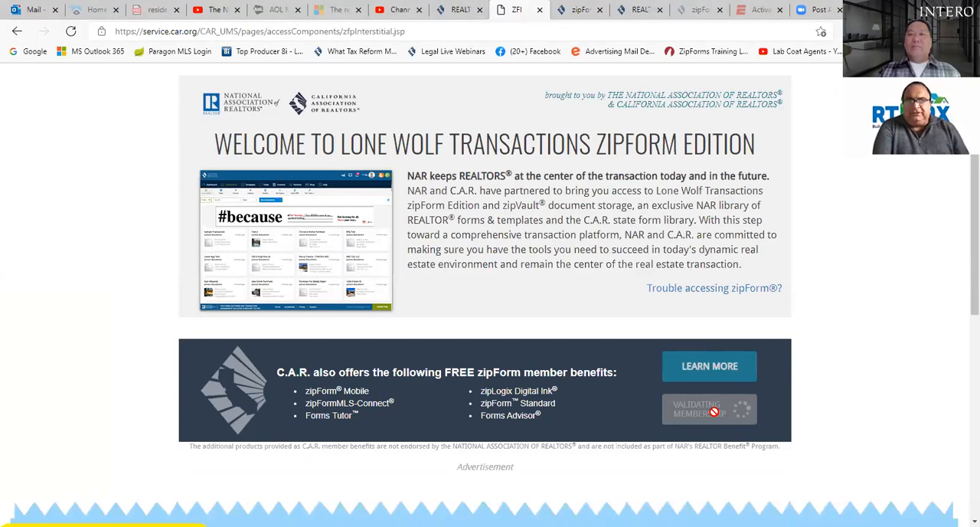
pyautogui.click(716, 416)
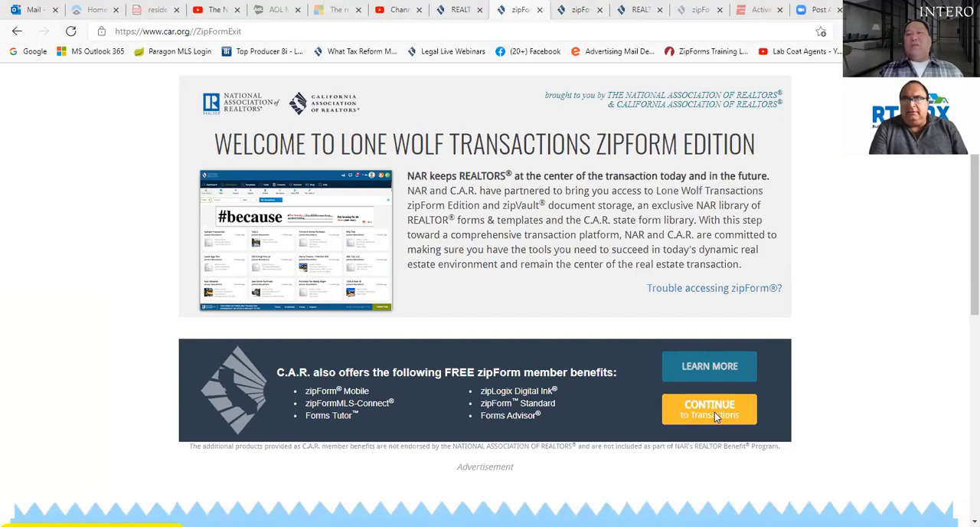
pyautogui.click(714, 412)
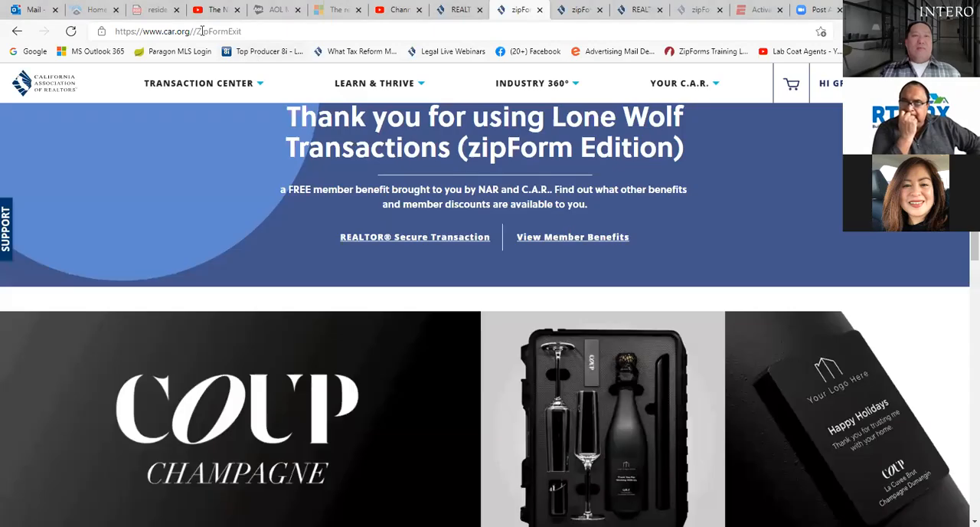
# Step: Switch to the open YouTube video page and go to the youtube.com home page
pyautogui.click(215, 14)
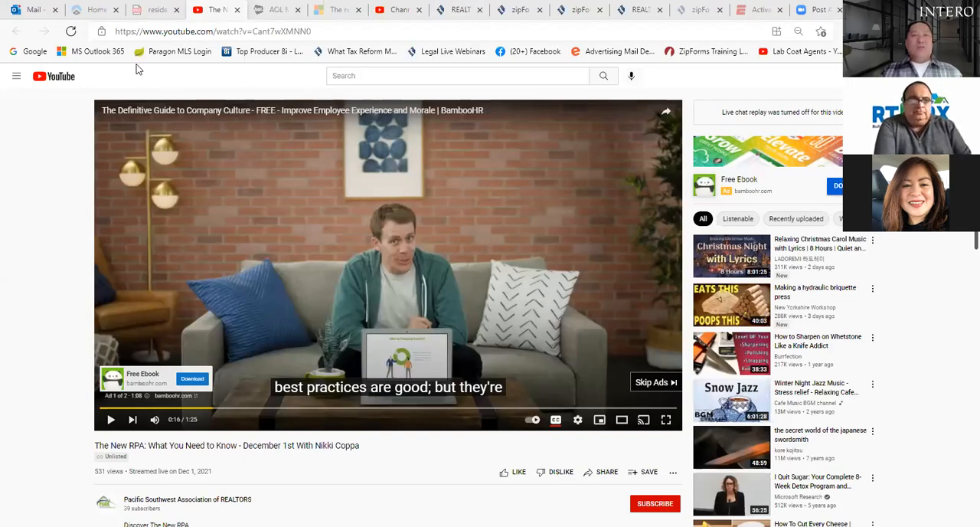
pyautogui.click(160, 32)
pyautogui.write('youtu')
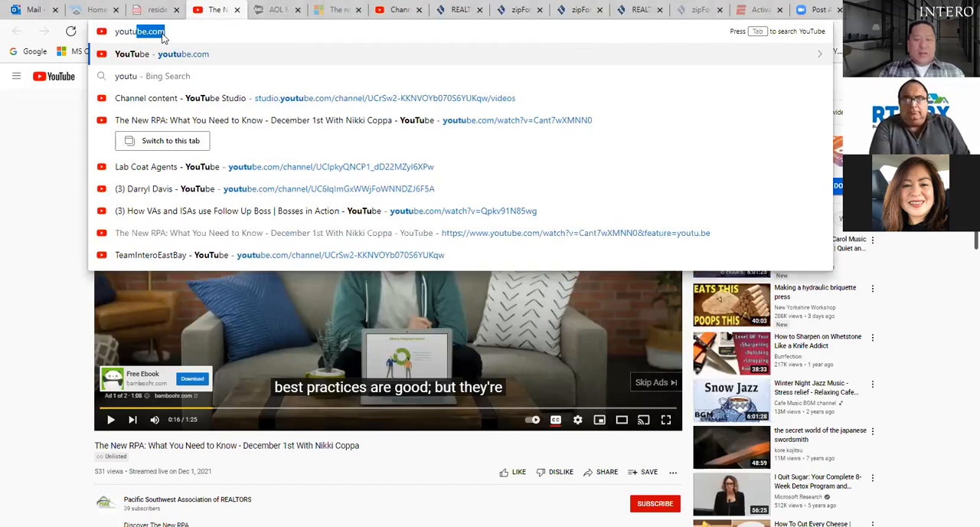
pyautogui.write('be.com')
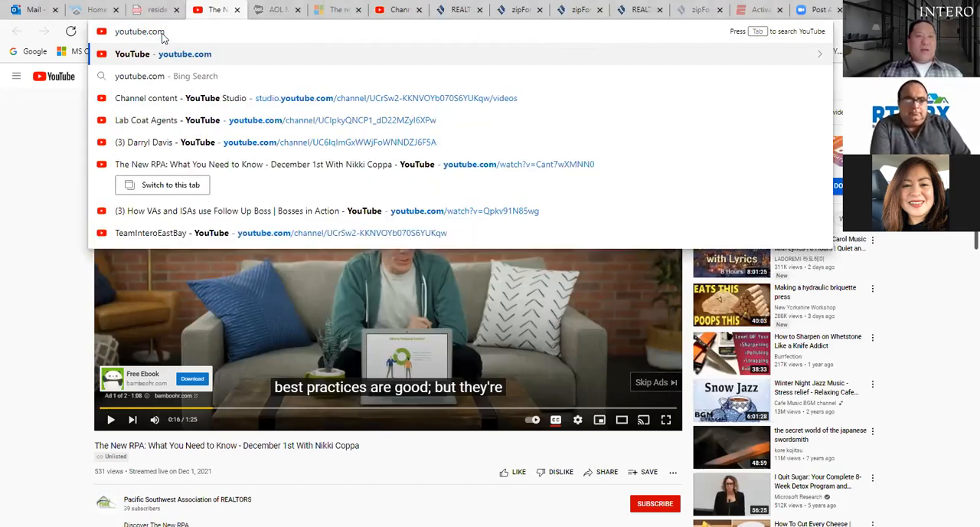
pyautogui.press('Return')
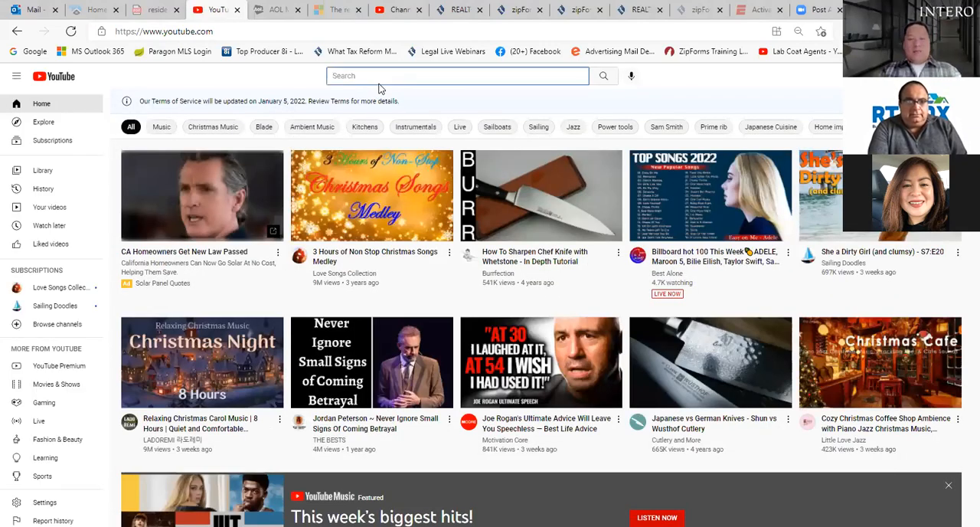
# Step: Search YouTube for "teaminteroeastbay"
pyautogui.write('teaminteroeastbay')
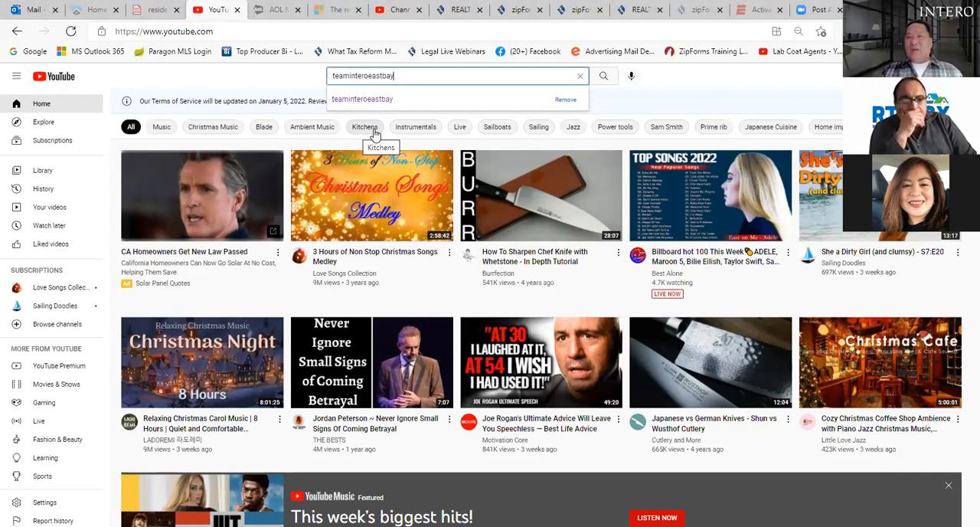
pyautogui.press('Return')
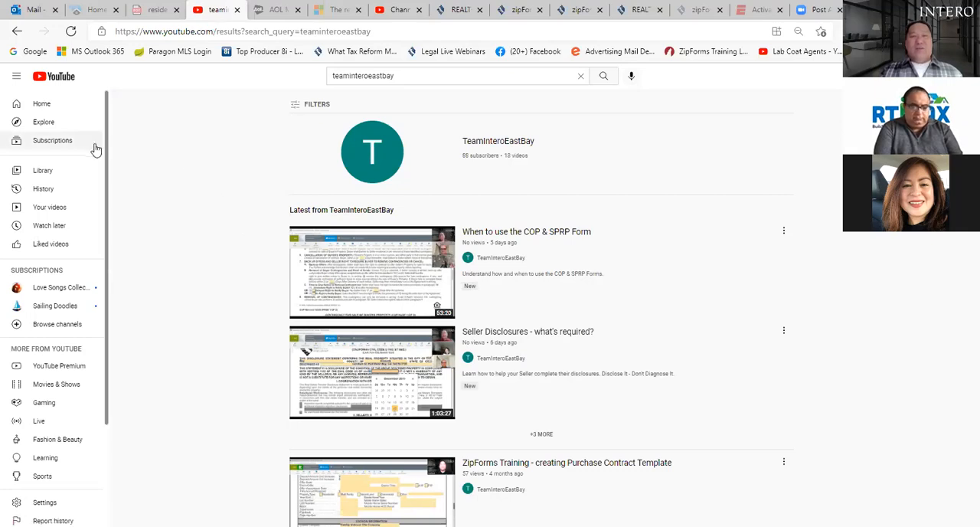
# Step: Repeat the "teaminteroeastbay" search from the YouTube home page and look through the channel's training videos
pyautogui.click(42, 104)
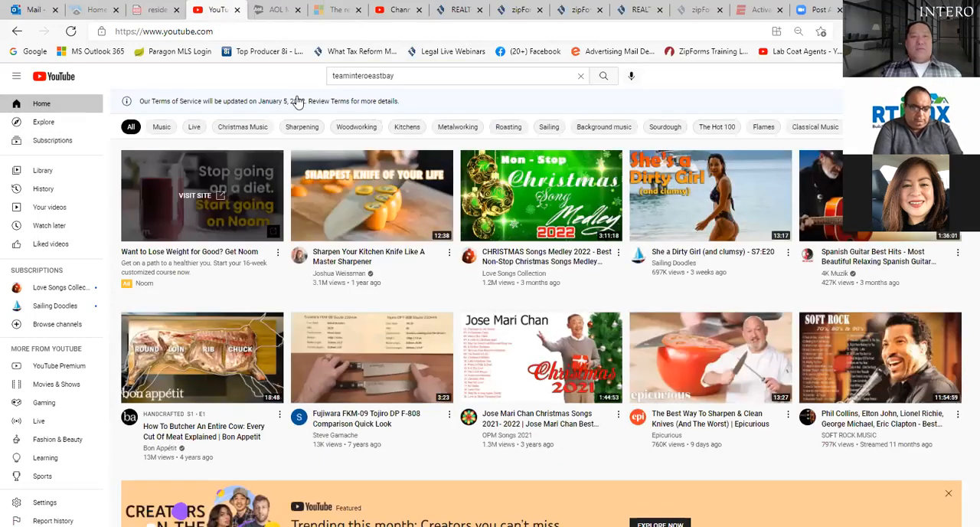
pyautogui.click(426, 84)
pyautogui.press('Return')
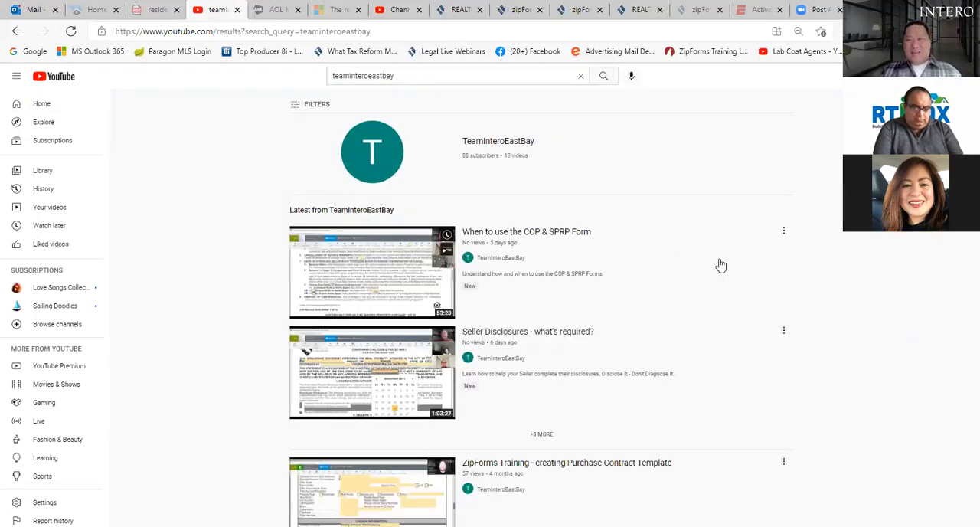
pyautogui.scroll(-5, 541, 306)
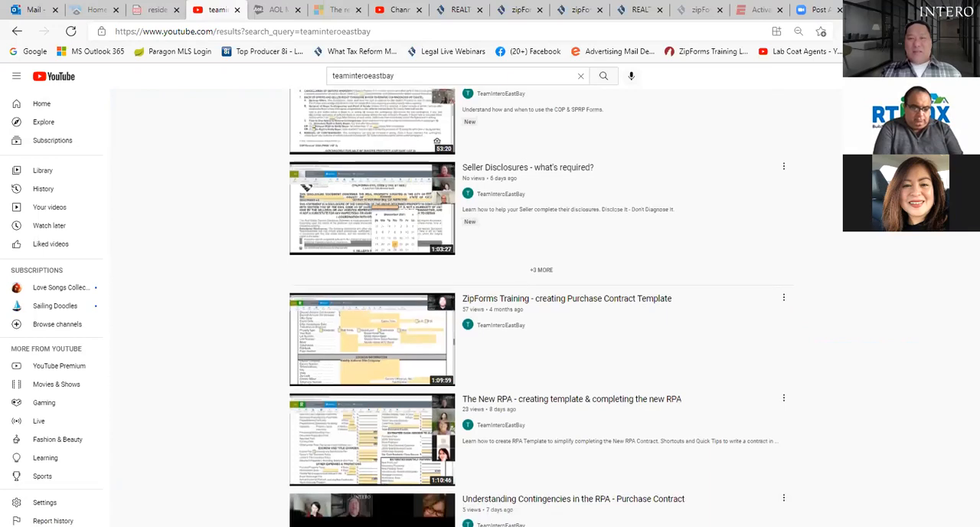
pyautogui.scroll(-3, 541, 306)
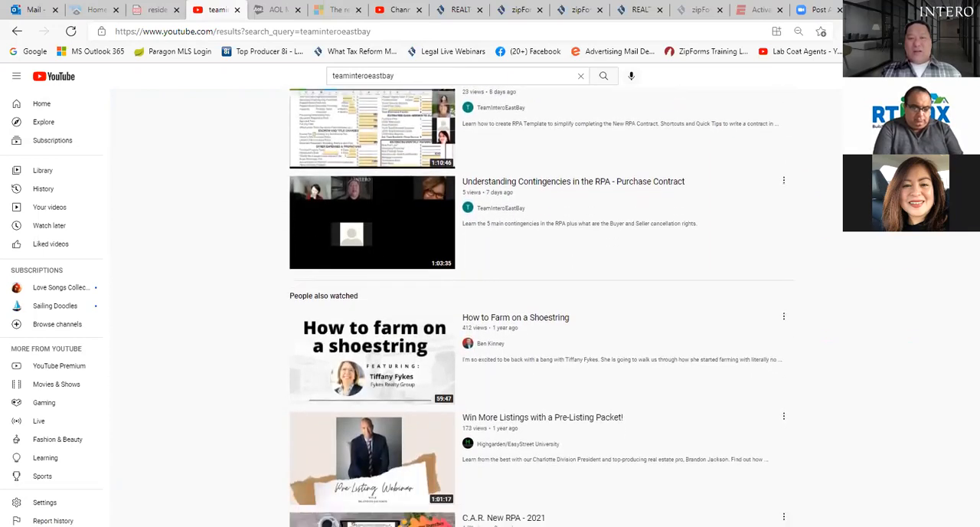
pyautogui.scroll(-1, 541, 306)
pyautogui.scroll(2, 541, 306)
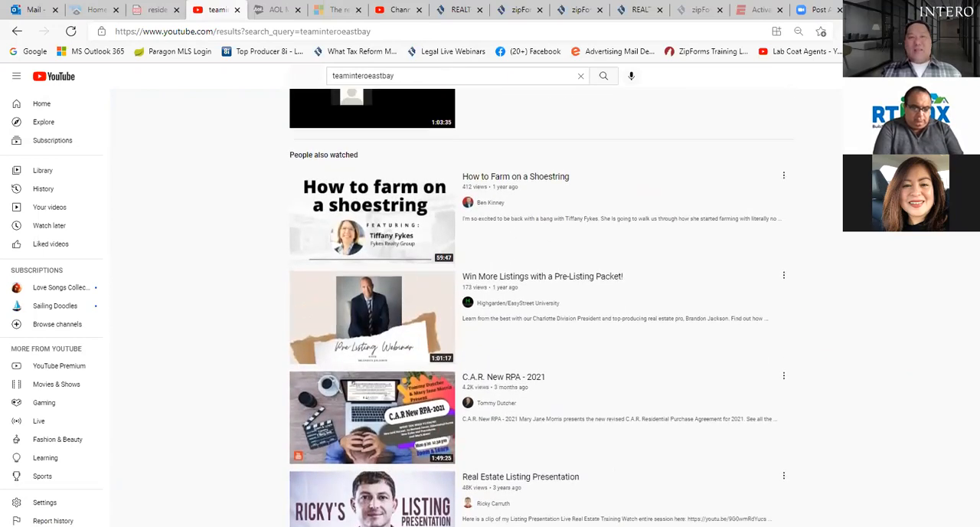
pyautogui.scroll(4, 541, 307)
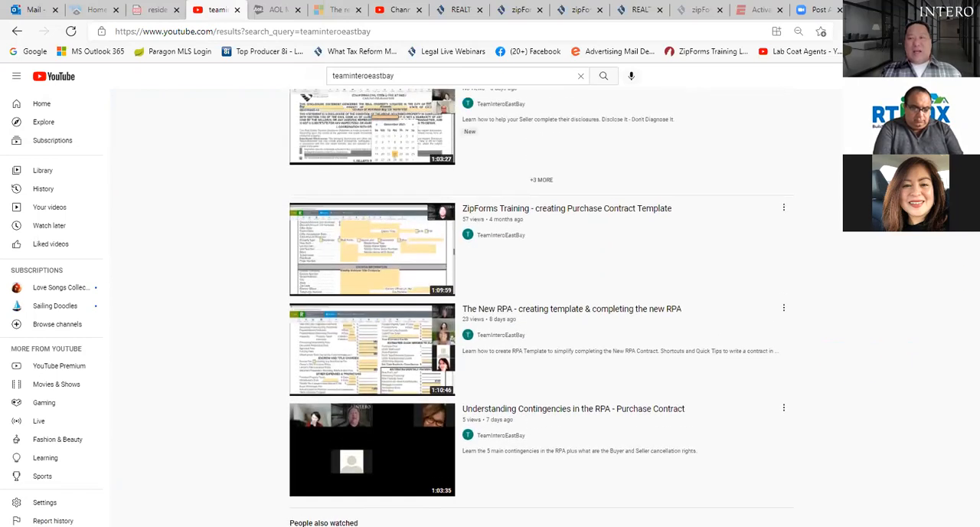
pyautogui.scroll(3, 541, 307)
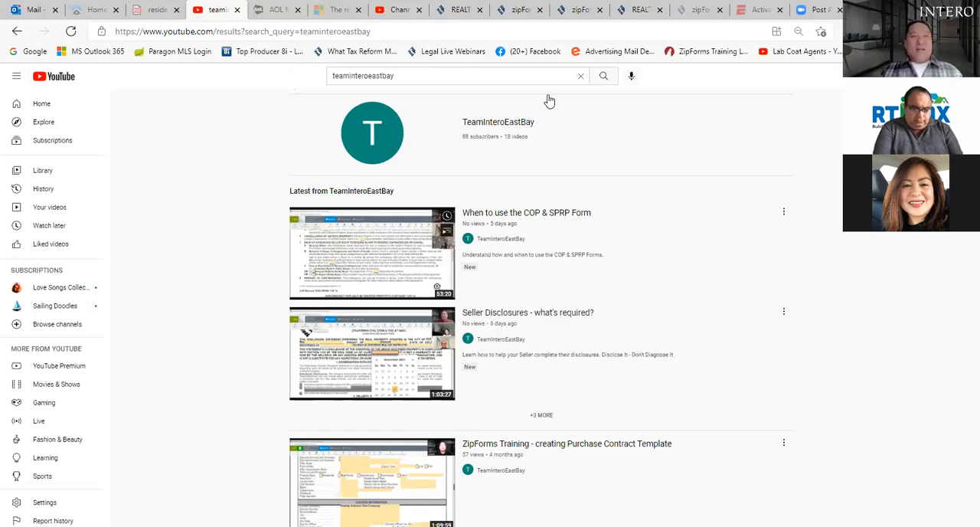
# Step: Return from YouTube to the zipForm transaction and look through its document list
pyautogui.click(457, 11)
pyautogui.click(508, 14)
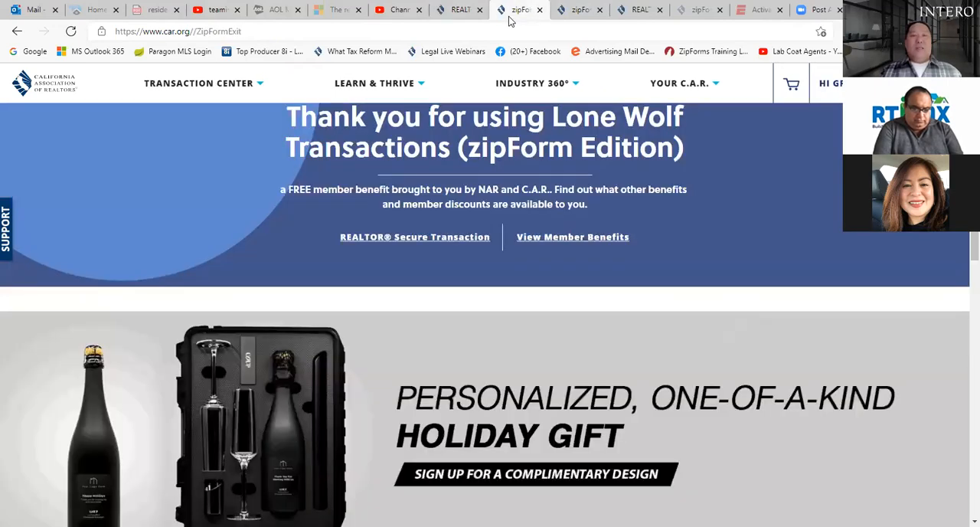
pyautogui.click(458, 11)
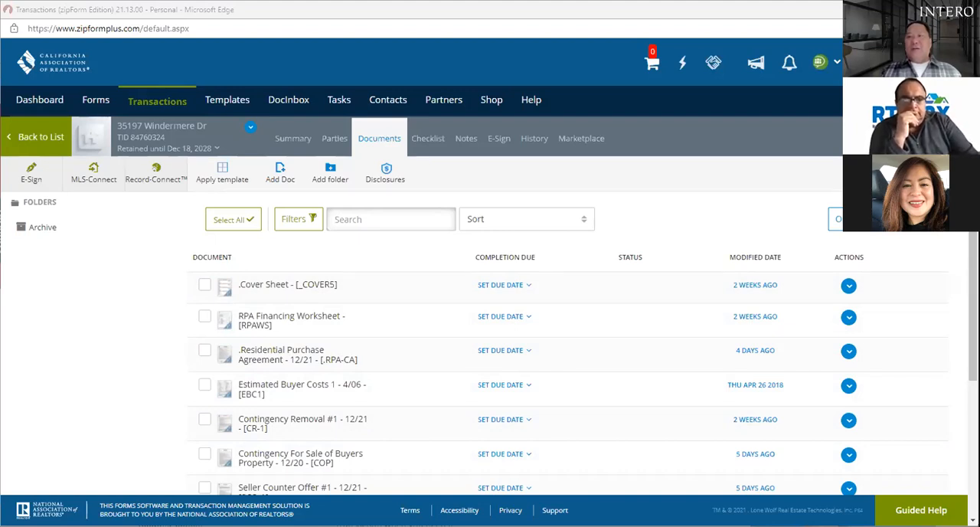
pyautogui.scroll(-3, 490, 306)
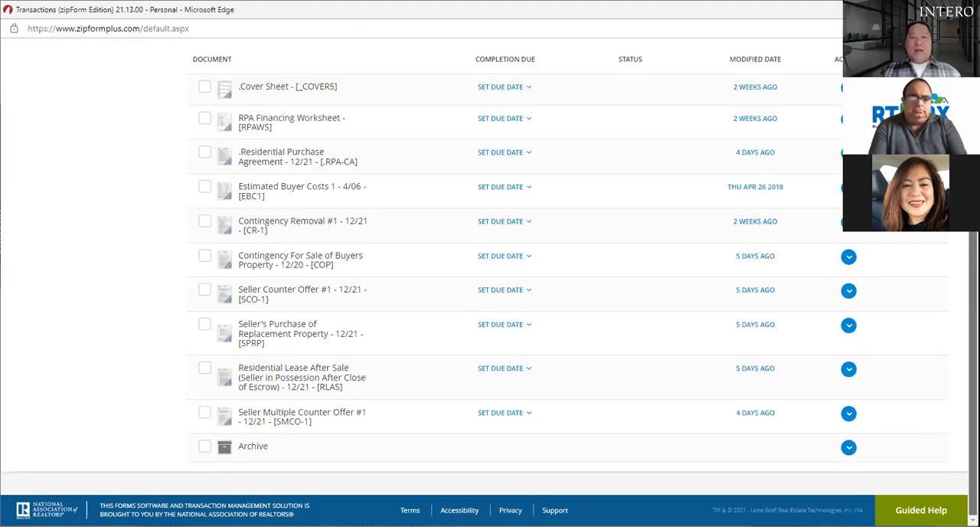
pyautogui.scroll(1, 490, 306)
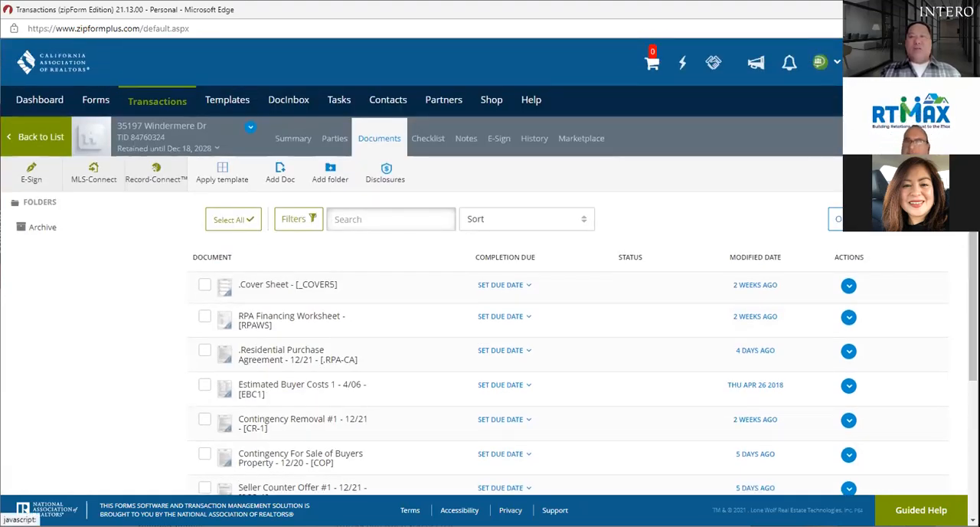
# Step: Open the form library for the transaction and search it for "proceed"
pyautogui.click(881, 219)
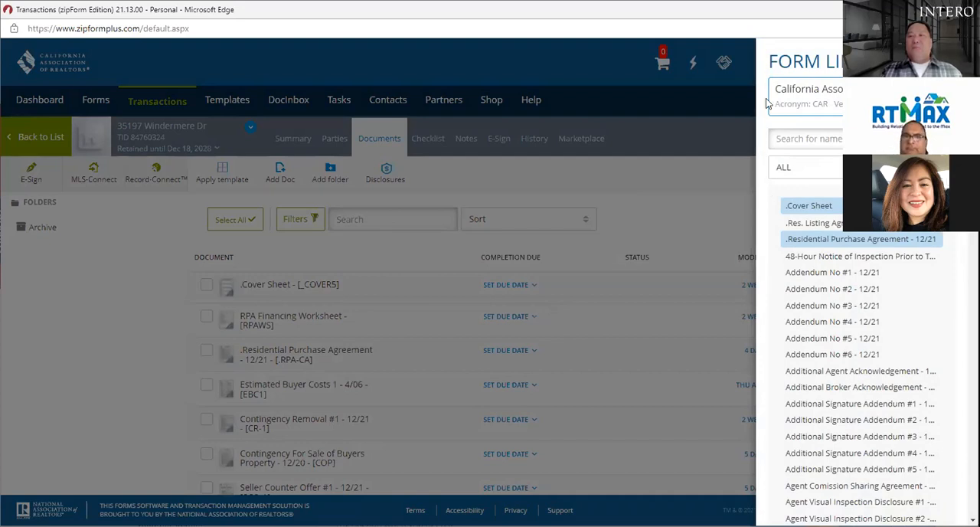
pyautogui.click(804, 140)
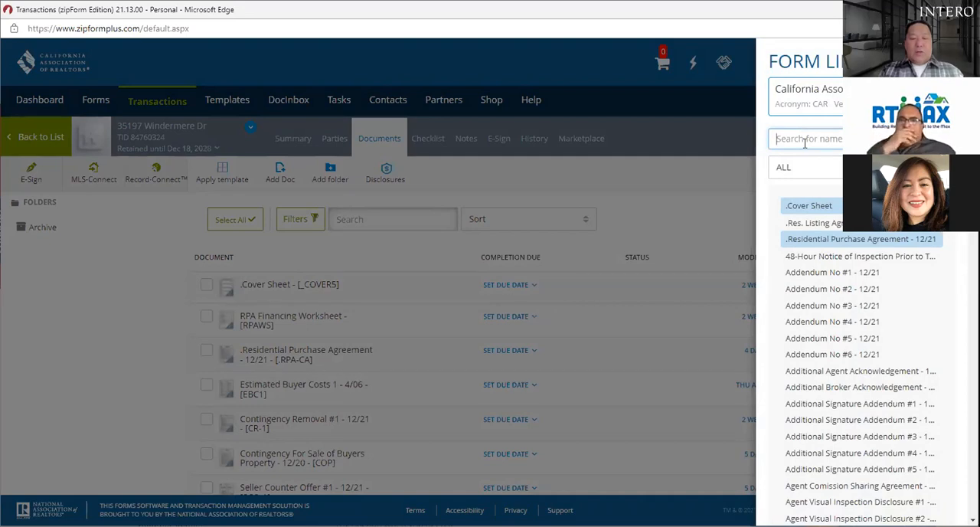
pyautogui.write('proceed')
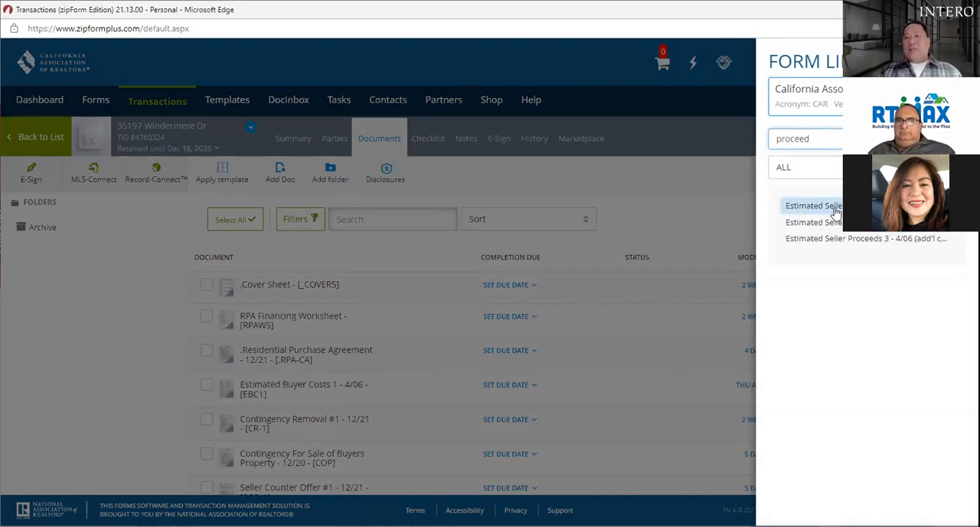
# Step: Try searching the form library for "seller" instead, and clear the search
pyautogui.hotkey('ctrl', 'a')
pyautogui.press('BackSpace')
pyautogui.write('seller')
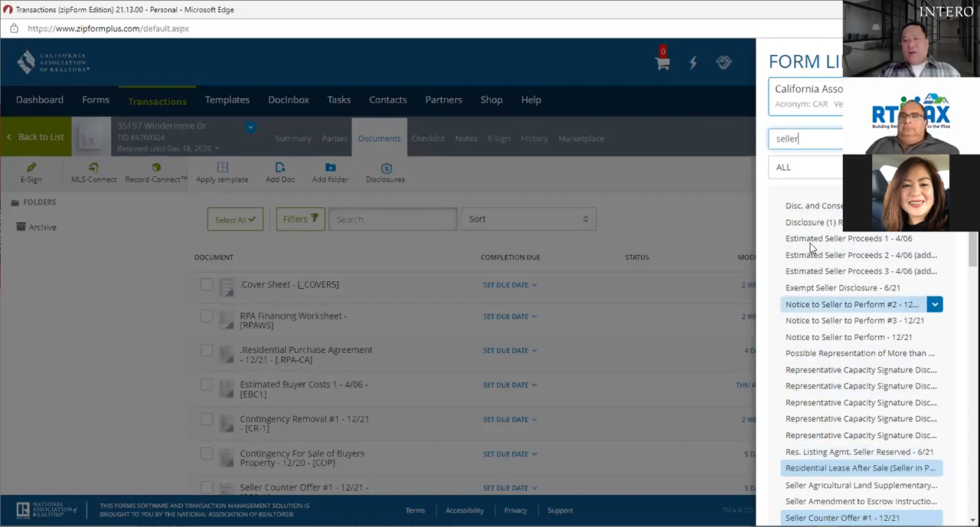
pyautogui.press('BackSpace')
pyautogui.press('BackSpace')
pyautogui.press('BackSpace')
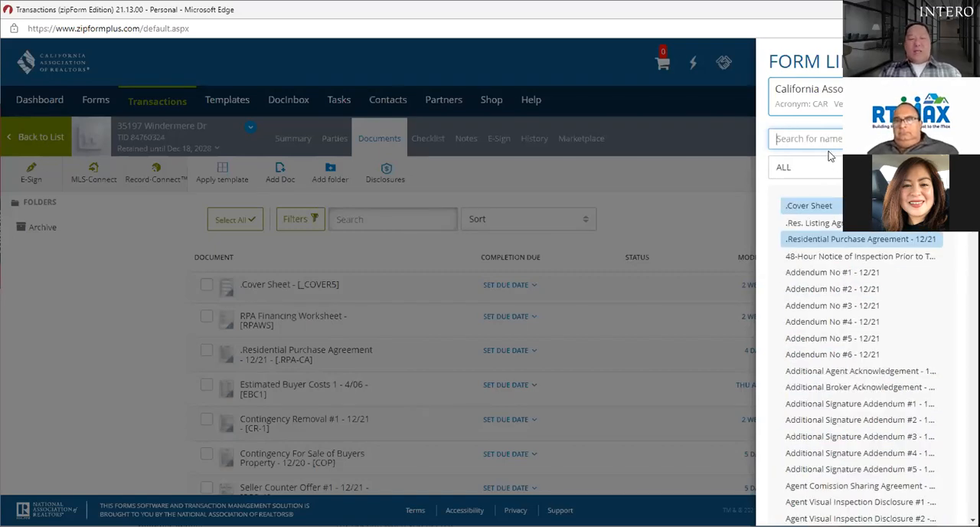
# Step: Search the form library for "proceed", add the Estimated Seller Proceeds 1 - 4/06 form to the transaction, and check the document list
pyautogui.write('proceed')
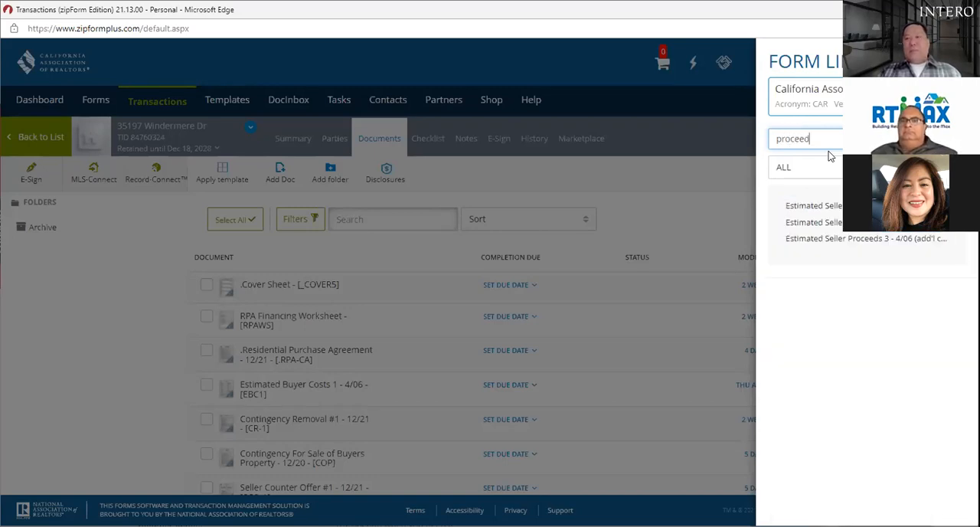
pyautogui.click(838, 208)
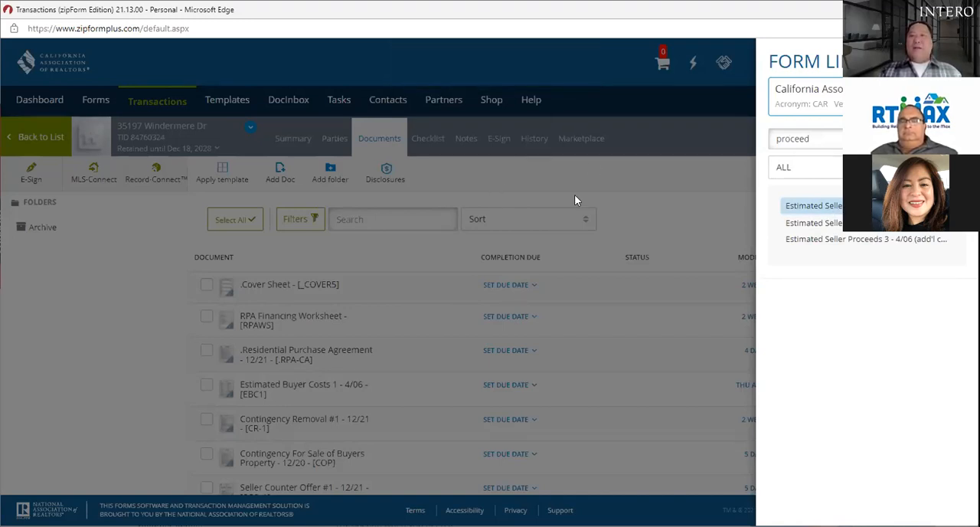
pyautogui.click(953, 60)
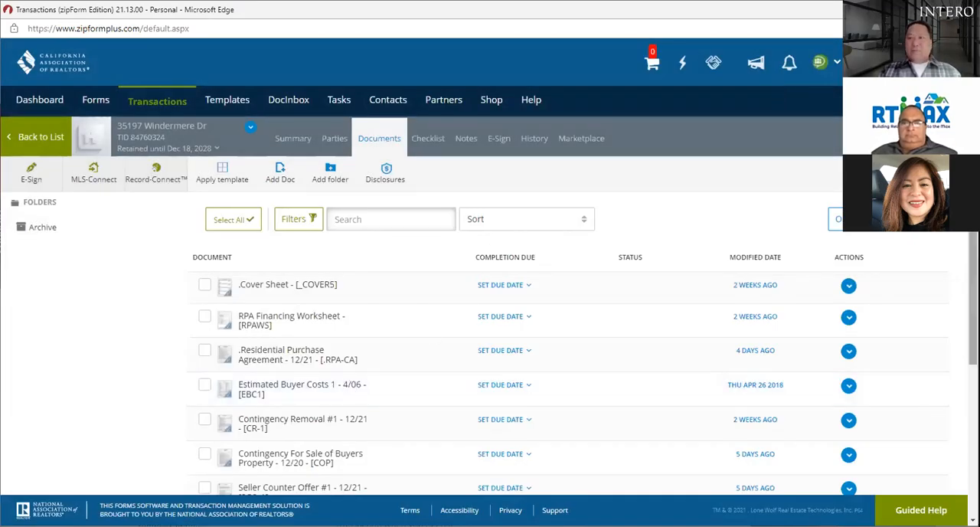
pyautogui.scroll(-3, 237, 417)
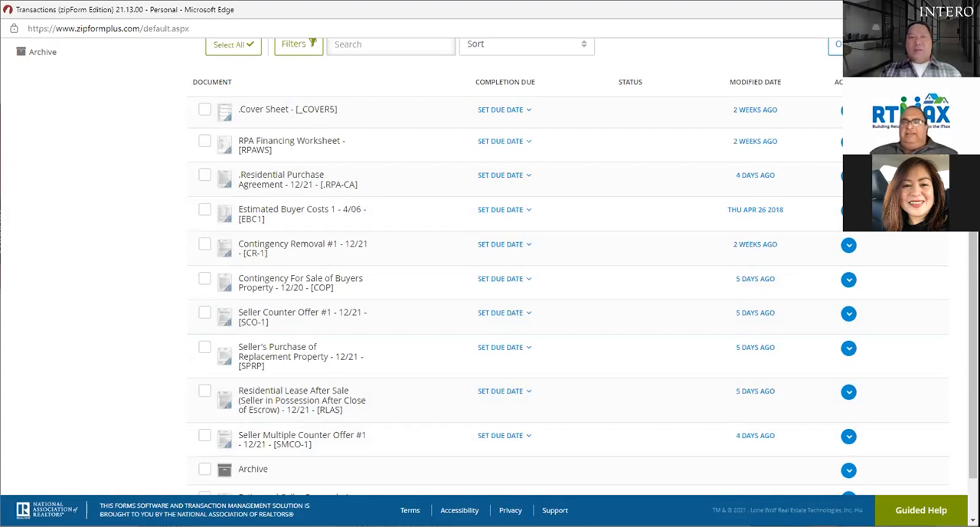
pyautogui.scroll(3, 957, 242)
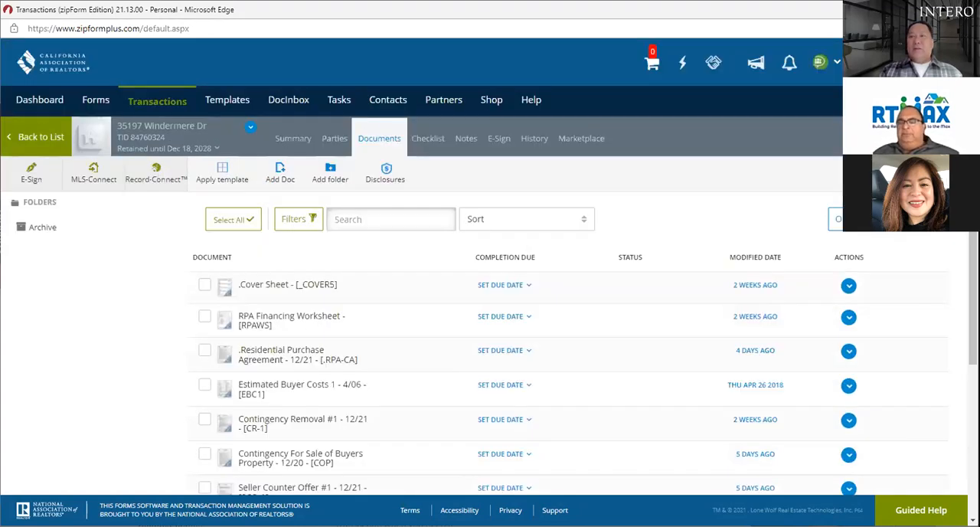
# Step: Reopen the form library to review the "proceed" search and its Estimated Seller Proceeds forms, and return to the transaction's documents
pyautogui.click(903, 139)
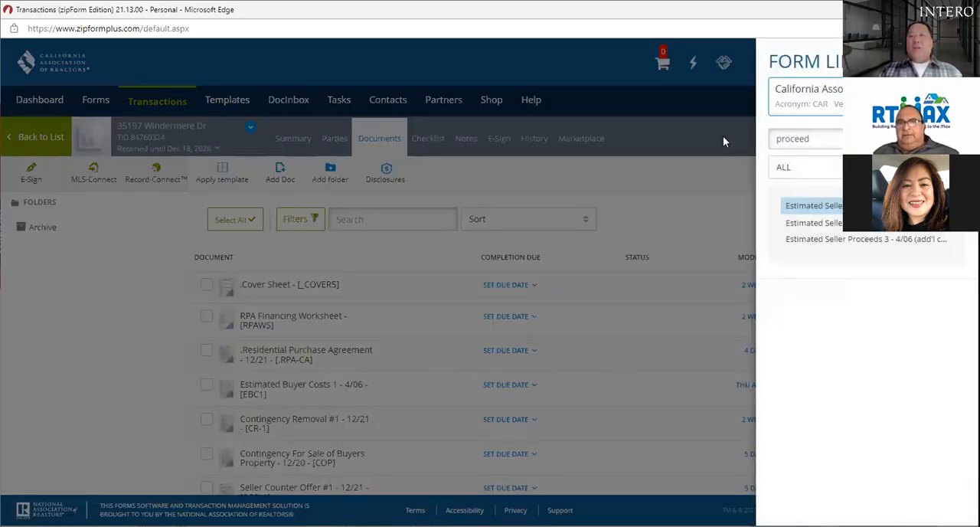
pyautogui.moveTo(812, 138); pyautogui.dragTo(774, 138)
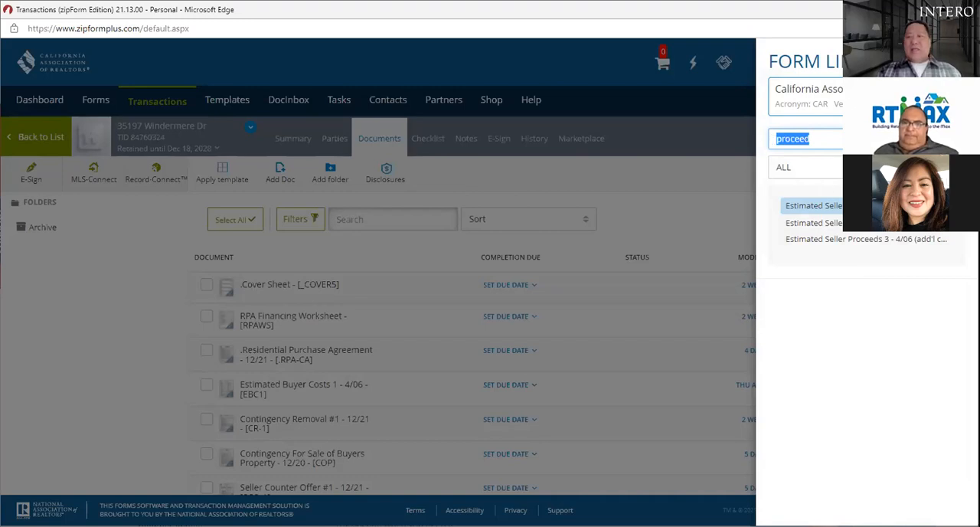
pyautogui.click(865, 205)
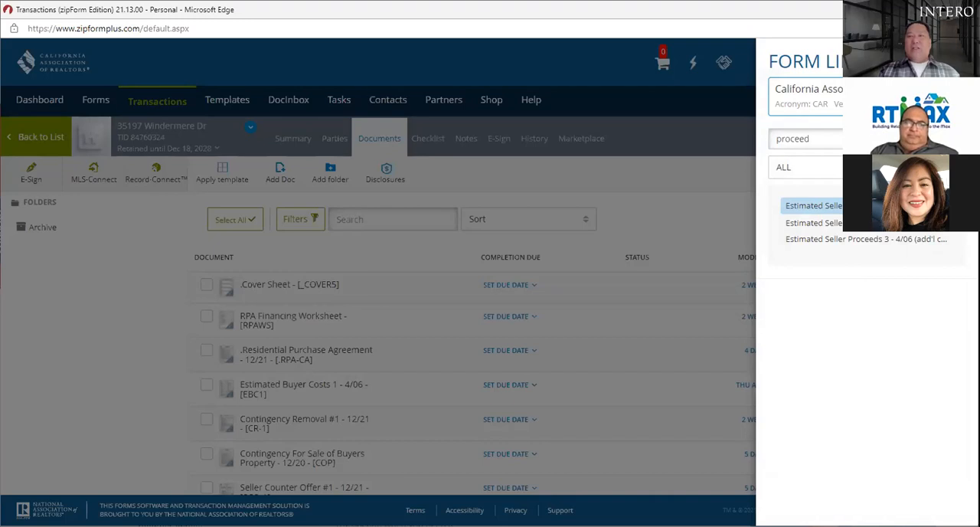
pyautogui.click(954, 62)
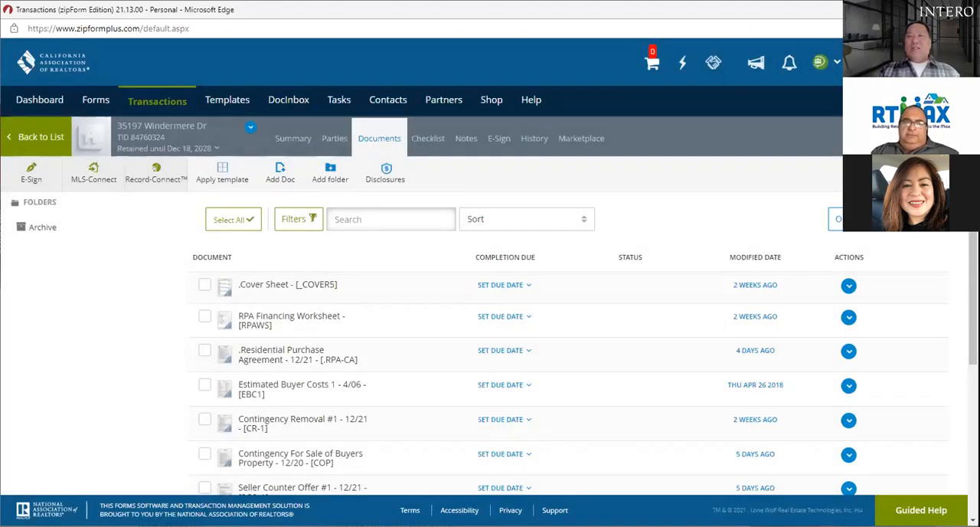
pyautogui.scroll(-1, 496, 274)
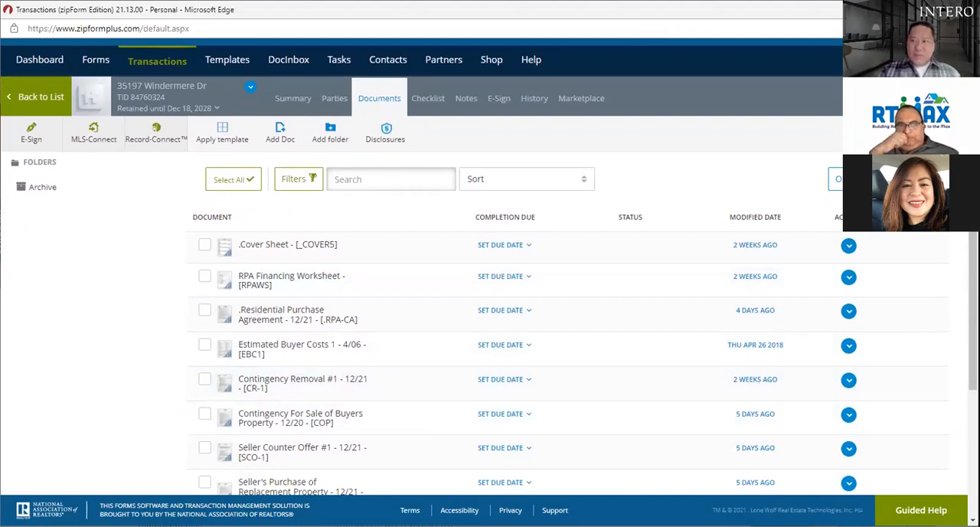
# Step: Open the Estimated Seller Proceeds 1 - 4/06 form from the transaction's documents and display it fullscreen
pyautogui.scroll(-2, 796, 340)
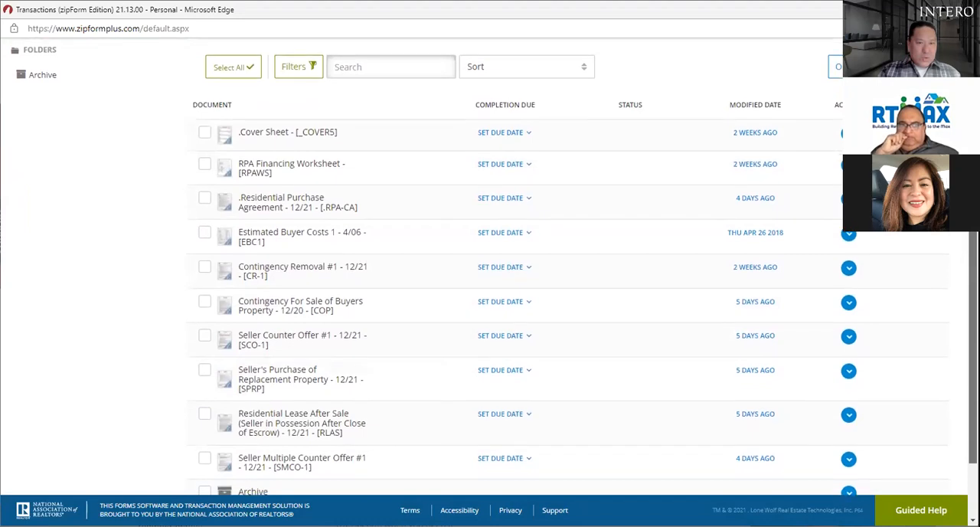
pyautogui.scroll(-2, 490, 306)
pyautogui.scroll(-1, 422, 411)
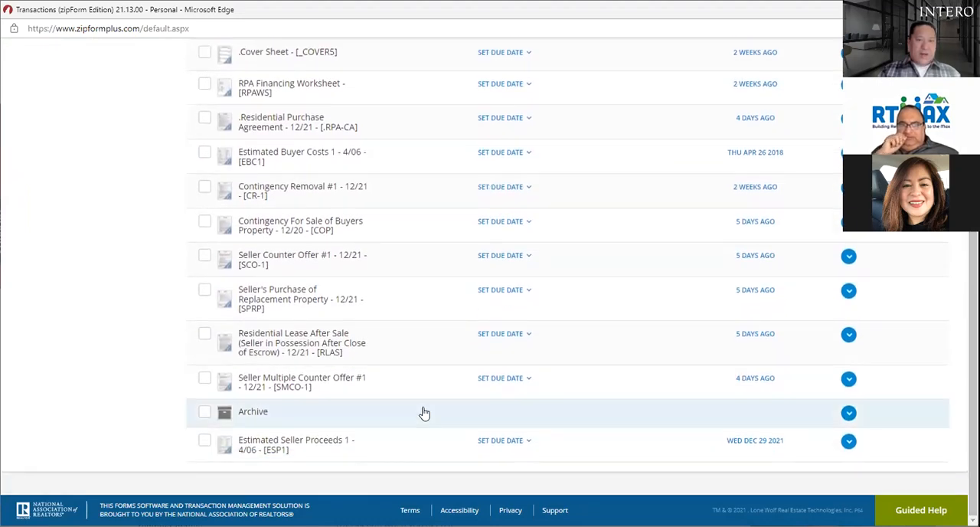
pyautogui.click(266, 440)
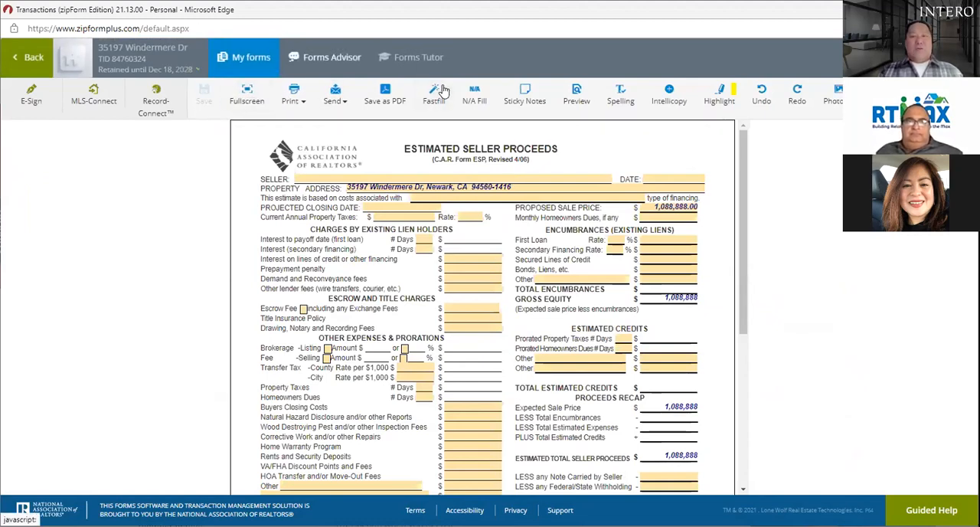
pyautogui.doubleClick(248, 96)
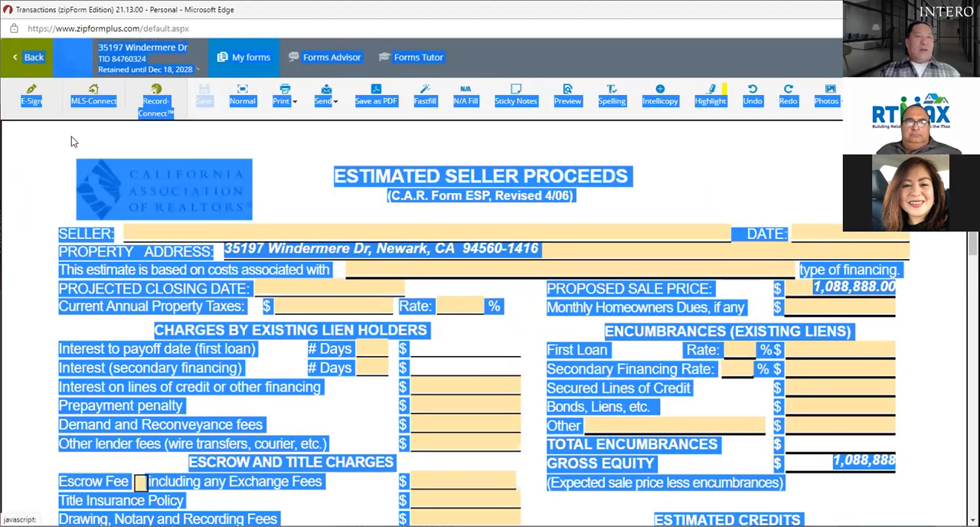
pyautogui.click(55, 155)
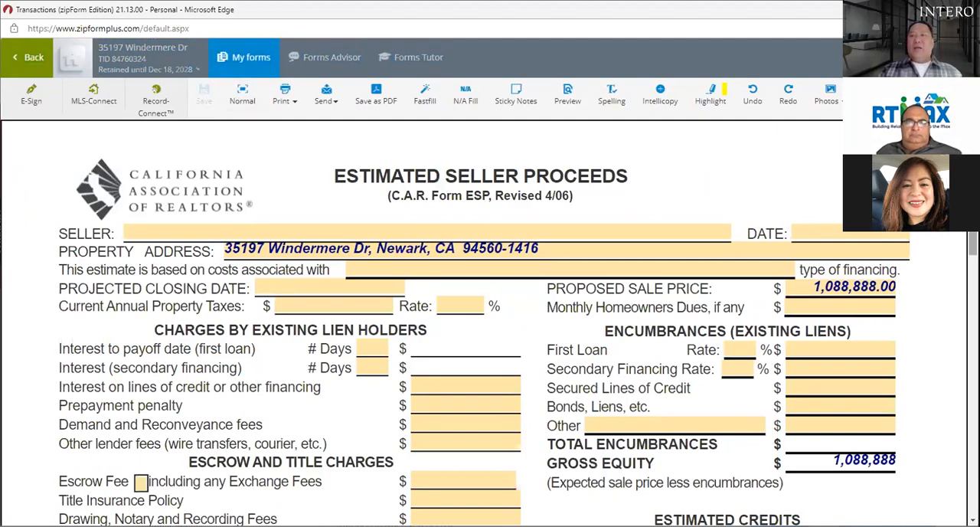
# Step: Look through the transaction's Estimated Seller Proceeds form from the seller fields to the signature area, and return to the document list
pyautogui.scroll(-7, 490, 322)
pyautogui.scroll(4, 490, 321)
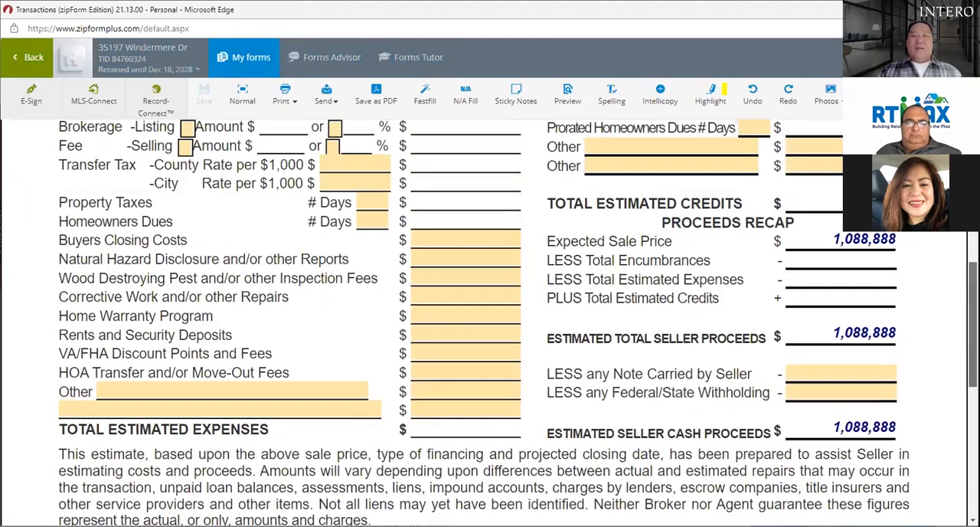
pyautogui.scroll(-3, 490, 322)
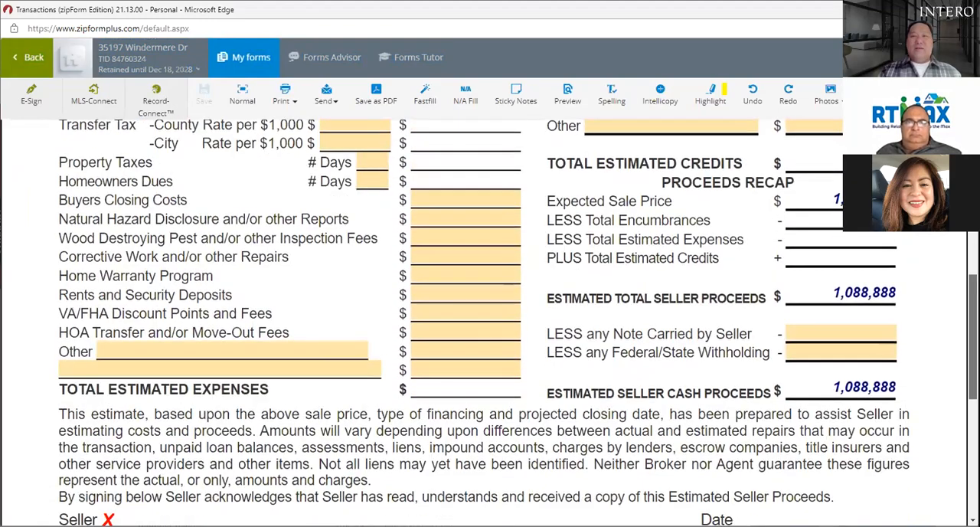
pyautogui.scroll(6, 490, 321)
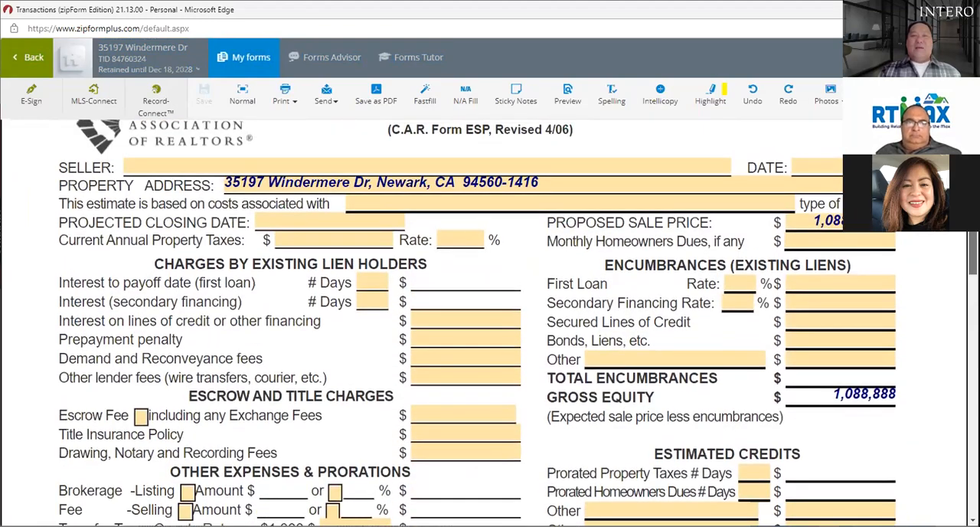
pyautogui.scroll(-1, 599, 172)
pyautogui.scroll(2, 598, 172)
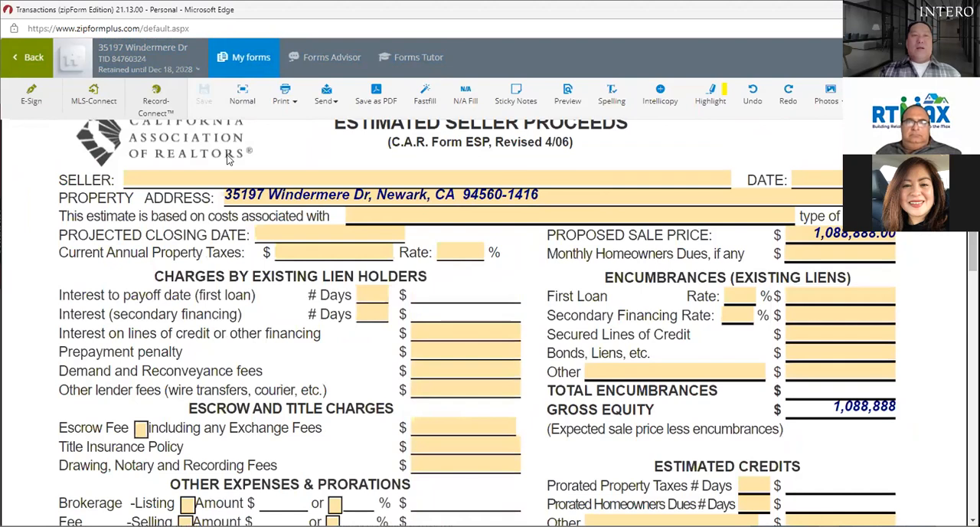
pyautogui.click(25, 59)
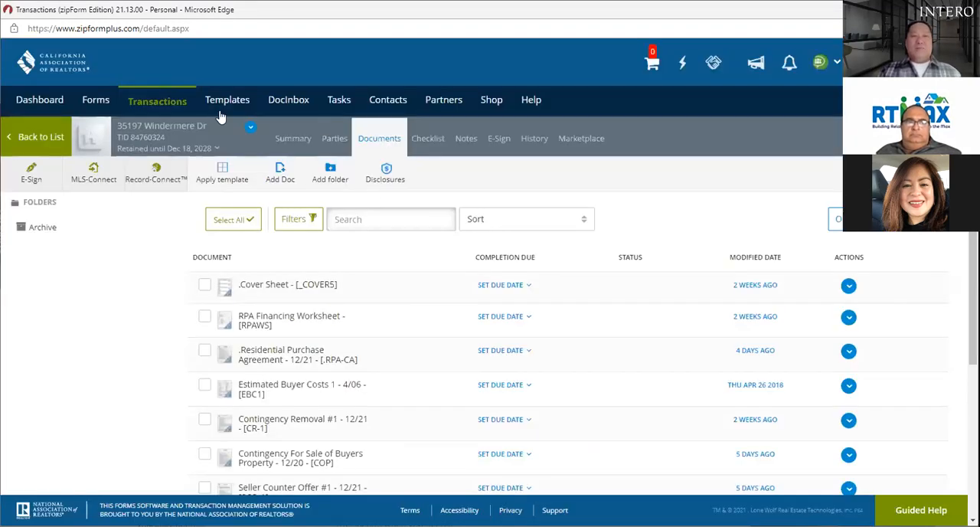
# Step: Open the Estimated Seller Proceeds form in the Residential Listing Contract template and display it fullscreen
pyautogui.click(226, 102)
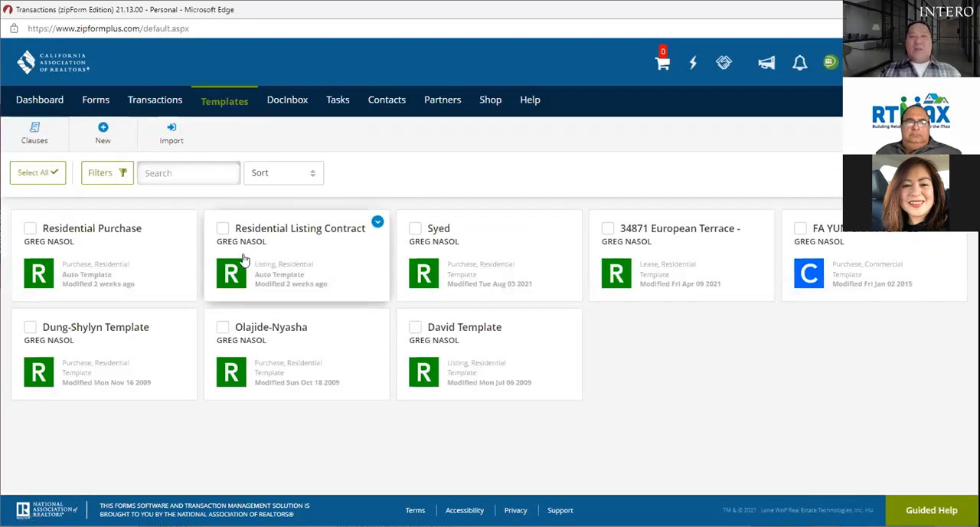
pyautogui.click(313, 232)
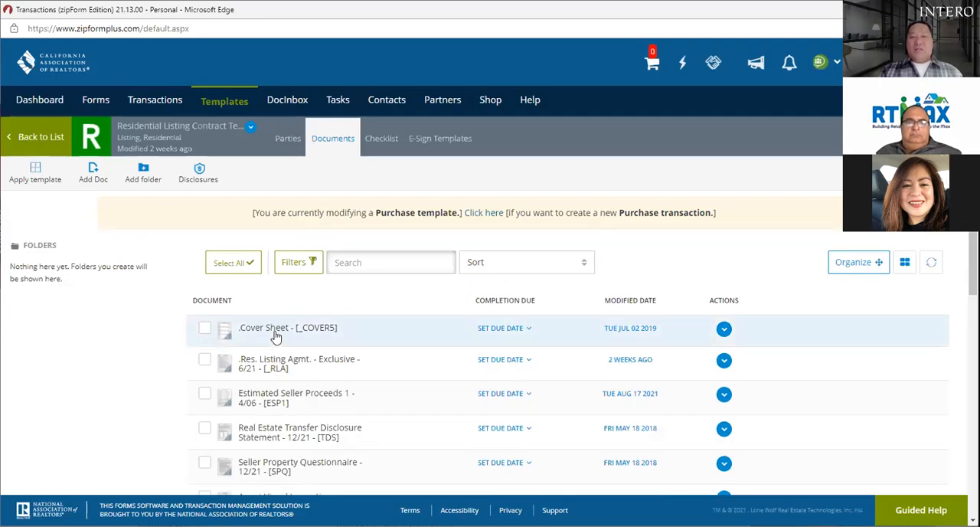
pyautogui.click(292, 394)
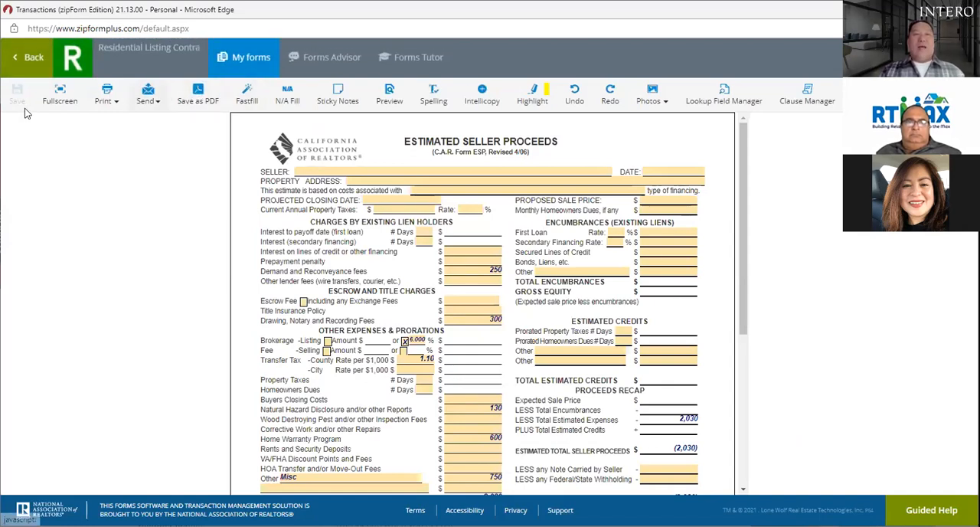
pyautogui.click(60, 92)
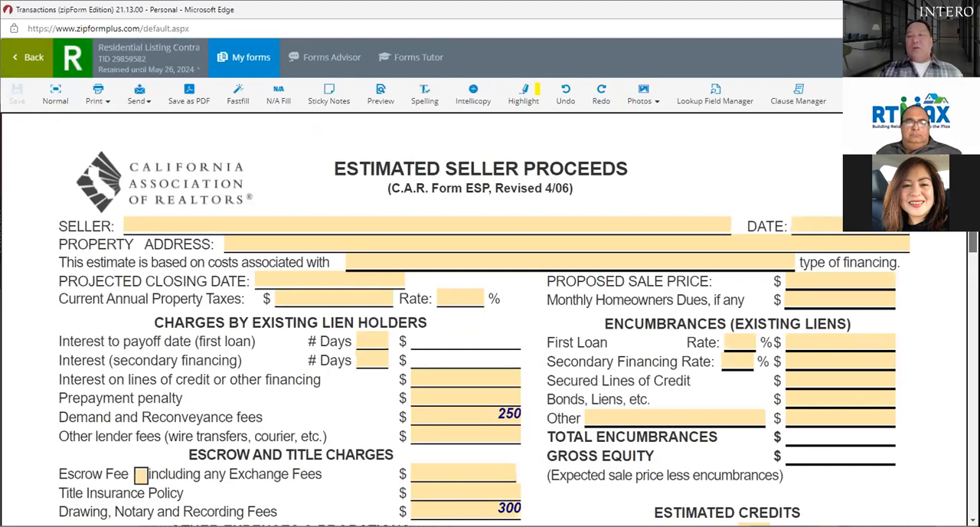
# Step: Examine the template form's prefilled fees across the lien holder charges, escrow and title charges, and other expenses sections
pyautogui.scroll(-2, 456, 318)
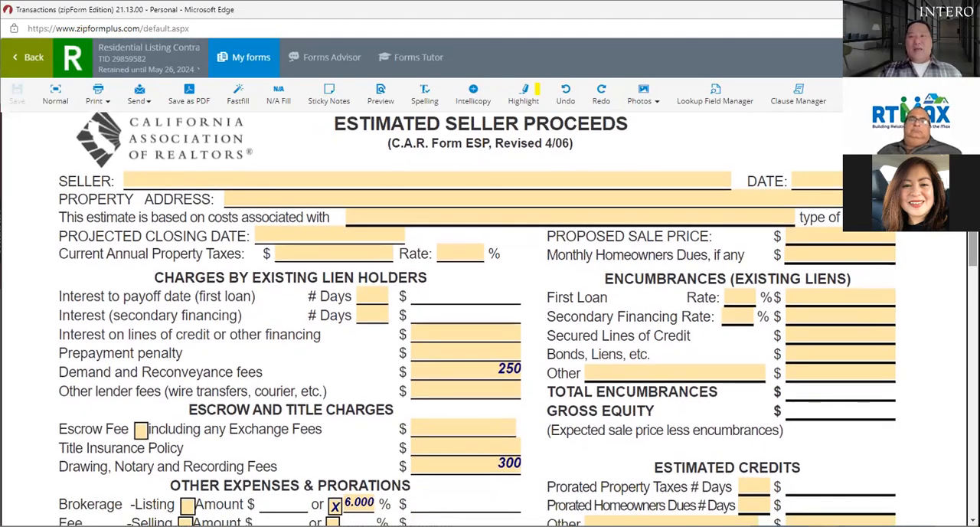
pyautogui.scroll(-5, 457, 318)
pyautogui.scroll(-2, 518, 318)
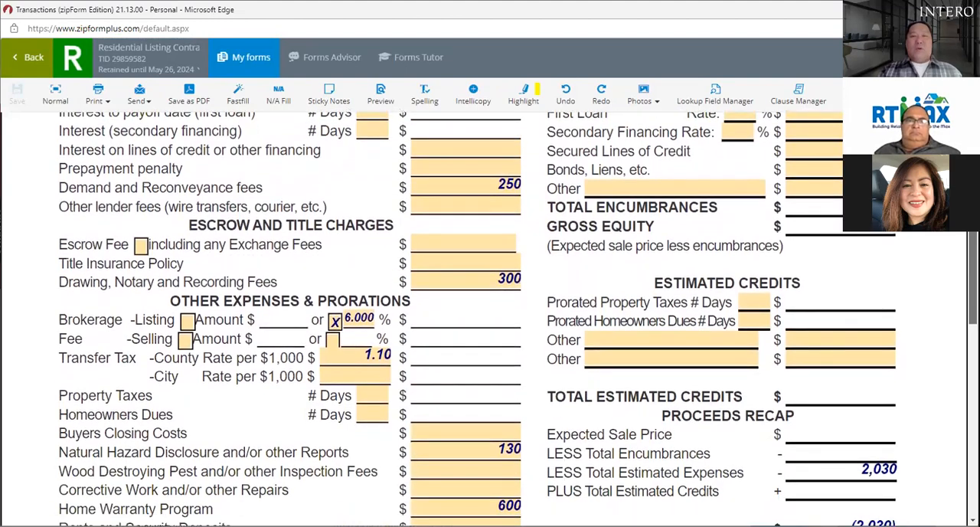
pyautogui.scroll(6, 518, 318)
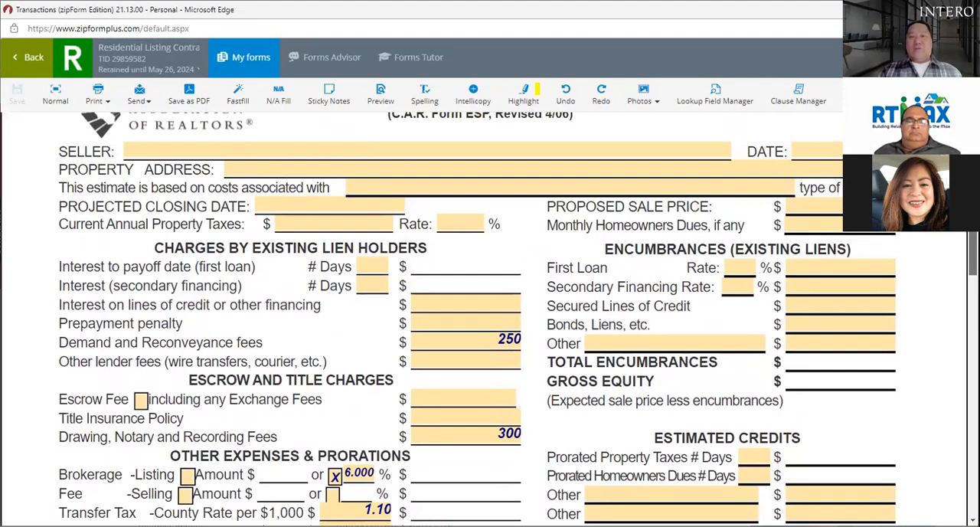
pyautogui.scroll(-6, 476, 318)
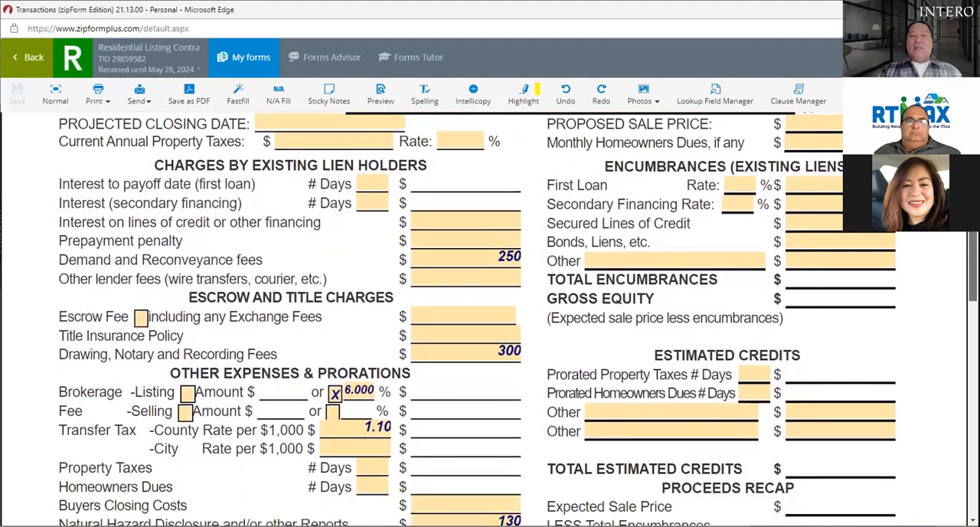
pyautogui.scroll(-4, 477, 318)
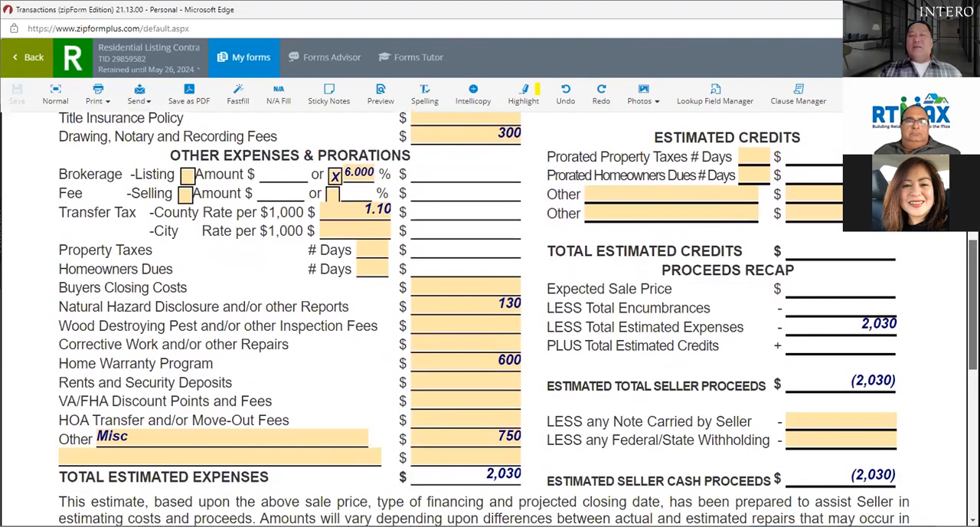
pyautogui.scroll(5, 476, 319)
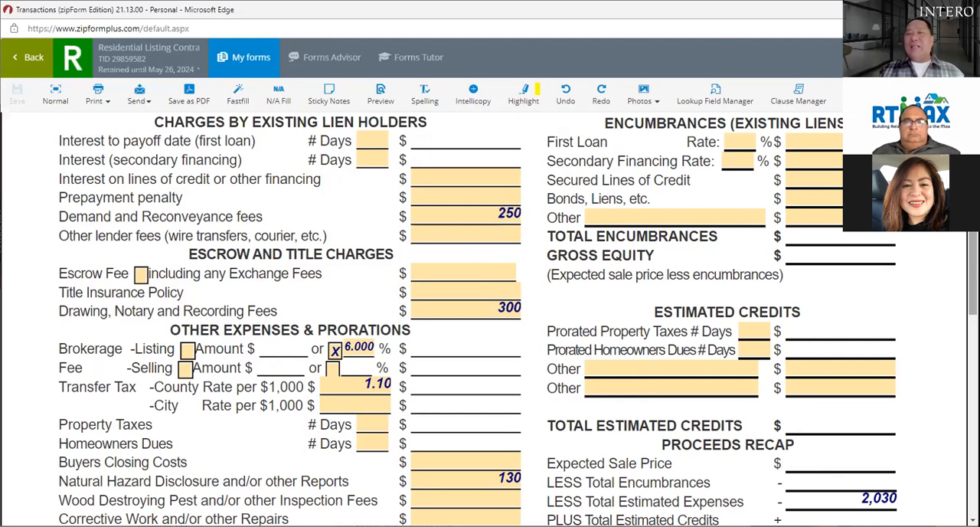
pyautogui.scroll(-1, 657, 222)
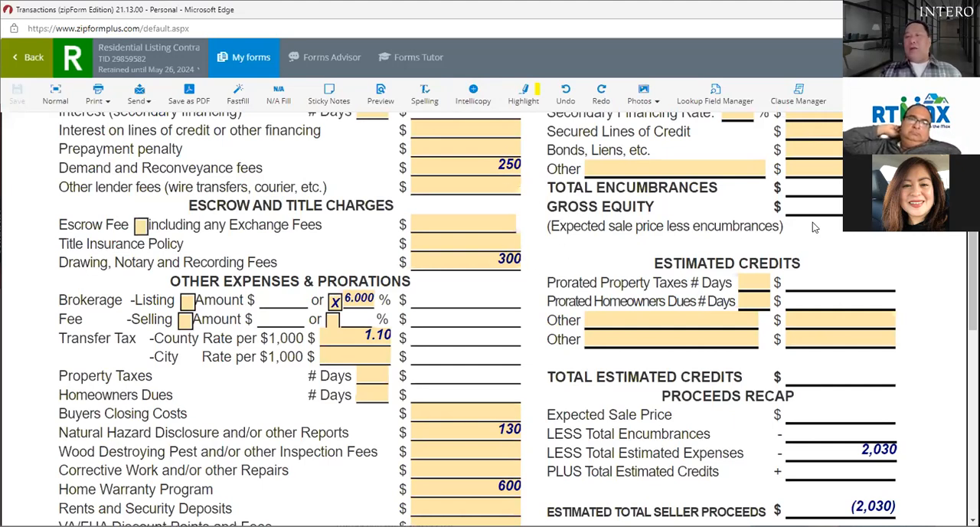
# Step: Review the template form from the property and sale price fields through the estimated credits, expenses and seller cash proceeds
pyautogui.moveTo(972, 282); pyautogui.dragTo(972, 304)
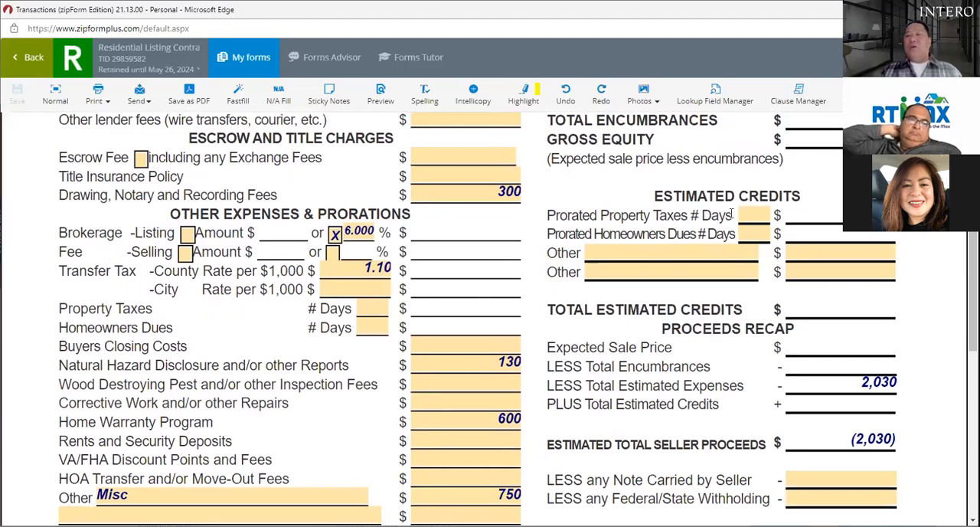
pyautogui.moveTo(973, 298); pyautogui.dragTo(973, 200)
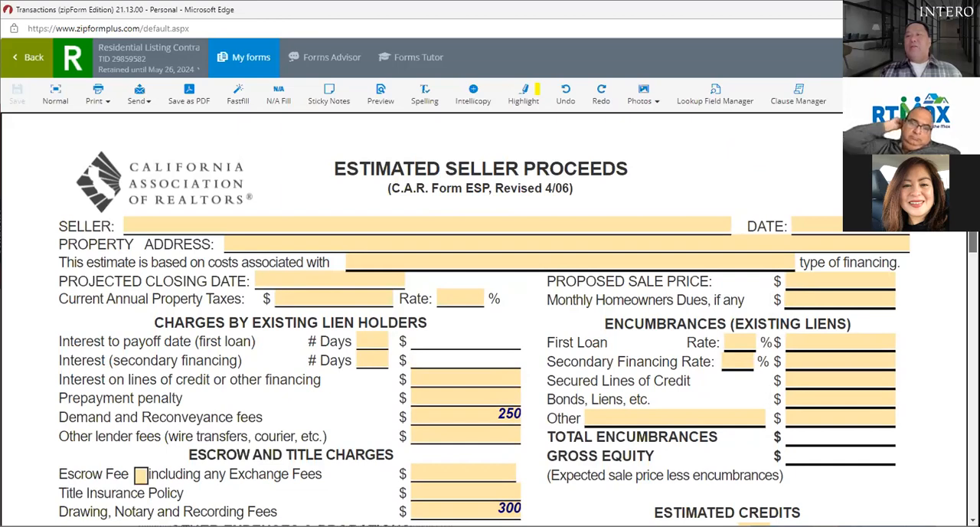
pyautogui.scroll(-3, 973, 242)
pyautogui.moveTo(973, 270); pyautogui.dragTo(973, 280)
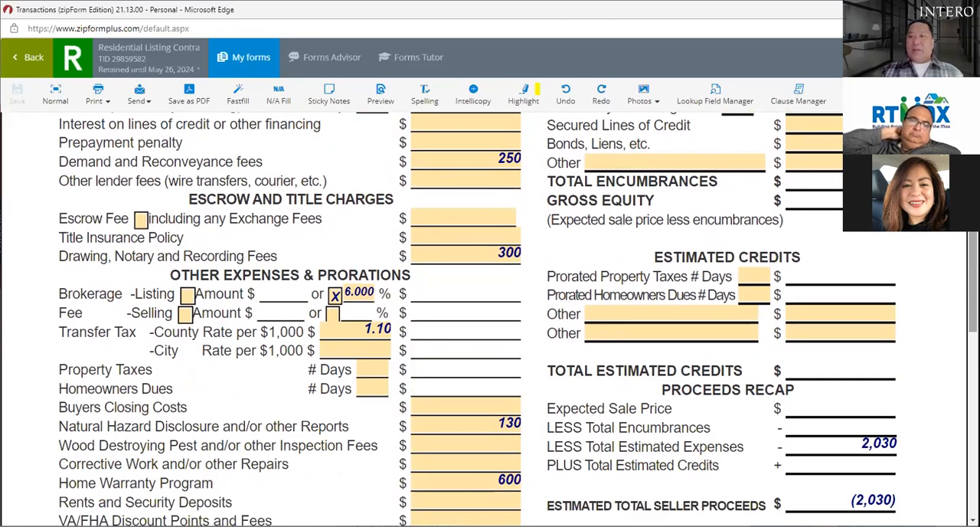
pyautogui.moveTo(973, 280); pyautogui.dragTo(972, 287)
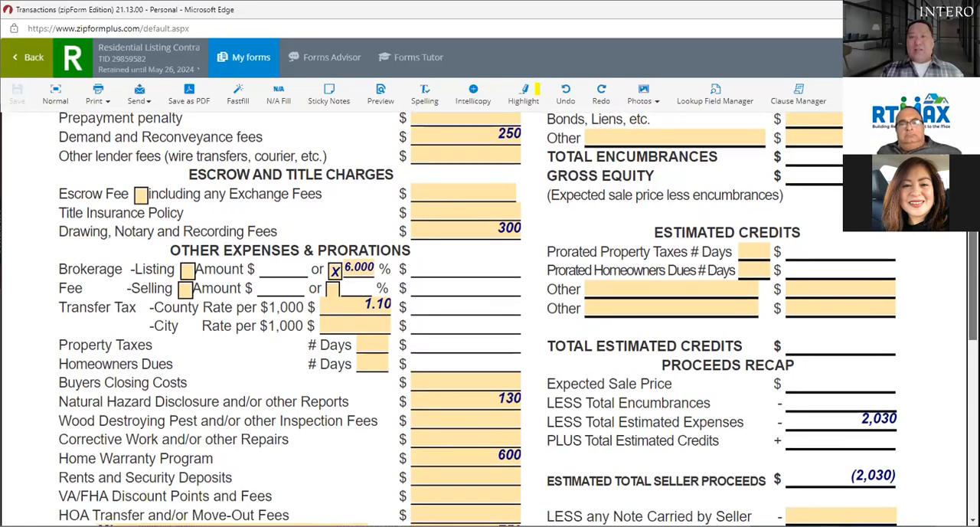
pyautogui.scroll(-1, 521, 386)
pyautogui.scroll(-2, 496, 380)
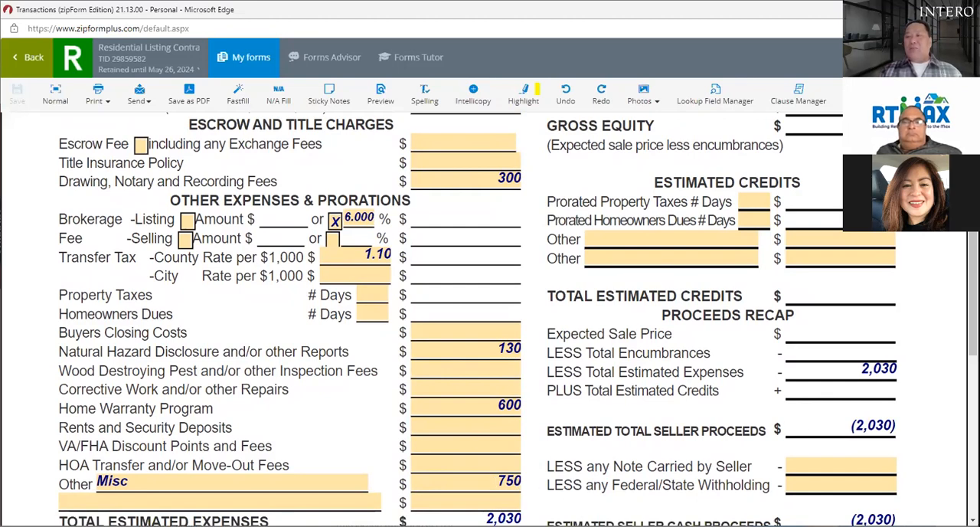
pyautogui.scroll(-1, 813, 427)
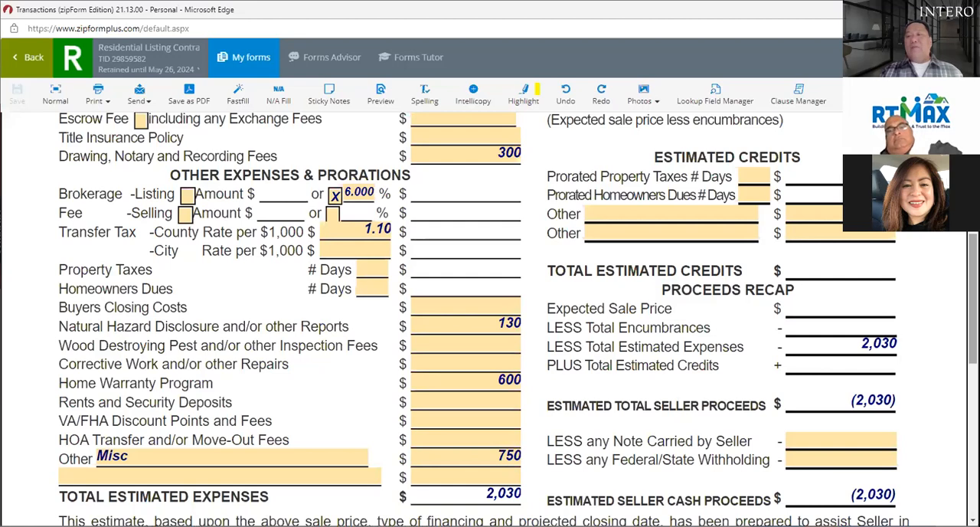
pyautogui.scroll(-2, 517, 318)
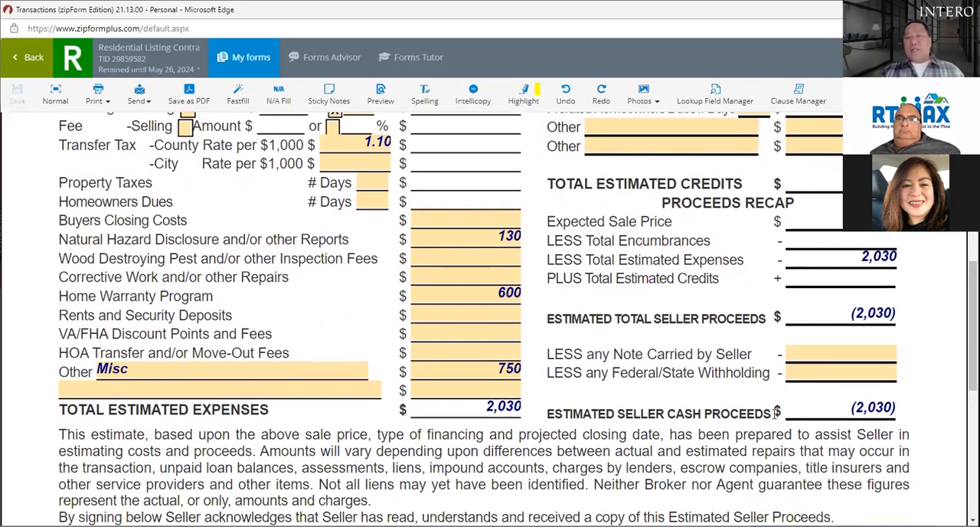
# Step: Recheck the brokerage fee, transfer tax and lien holder charges, and examine the HOA transfer and miscellaneous expense lines
pyautogui.moveTo(973, 325); pyautogui.dragTo(973, 298)
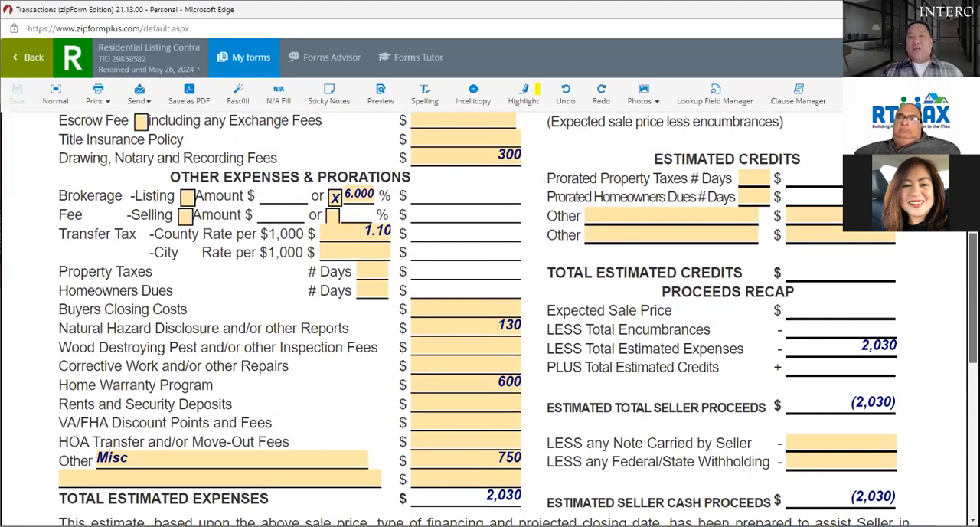
pyautogui.moveTo(973, 298)
pyautogui.mouseDown()
pyautogui.moveTo(973, 254)
pyautogui.moveTo(973, 284)
pyautogui.mouseUp()
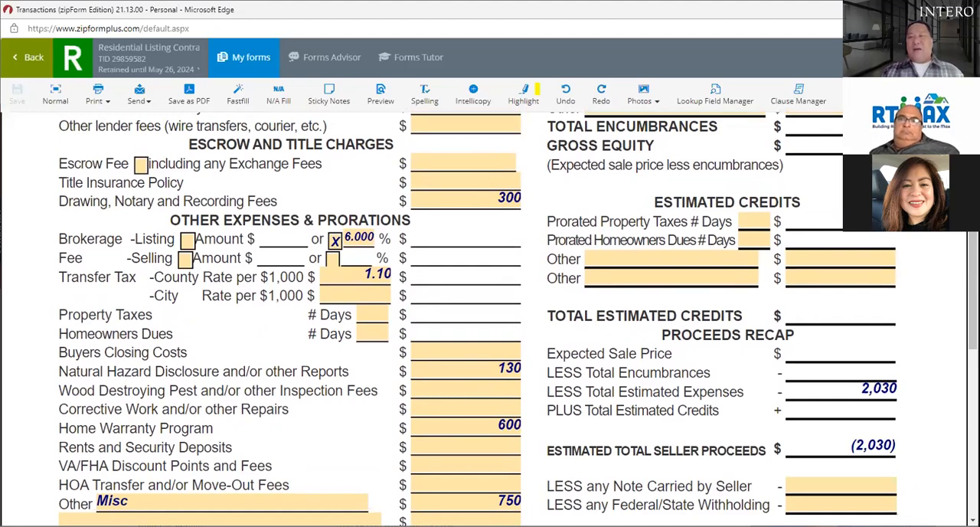
pyautogui.moveTo(973, 291)
pyautogui.mouseDown()
pyautogui.moveTo(973, 267)
pyautogui.moveTo(973, 307)
pyautogui.mouseUp()
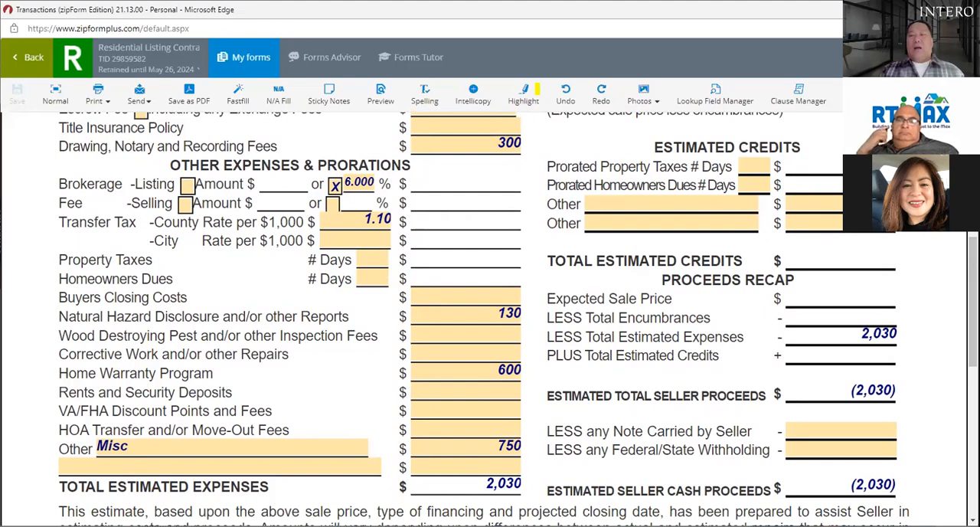
pyautogui.scroll(2, 490, 307)
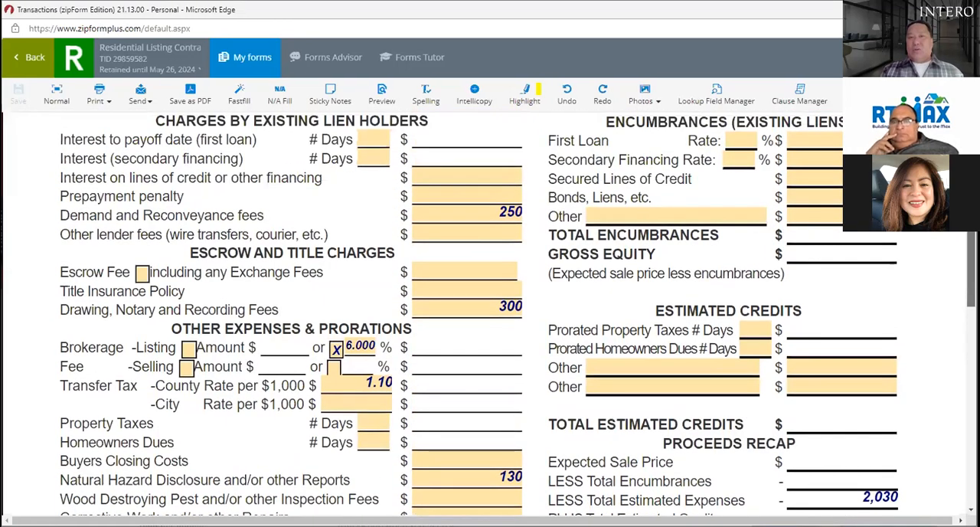
pyautogui.scroll(1, 490, 306)
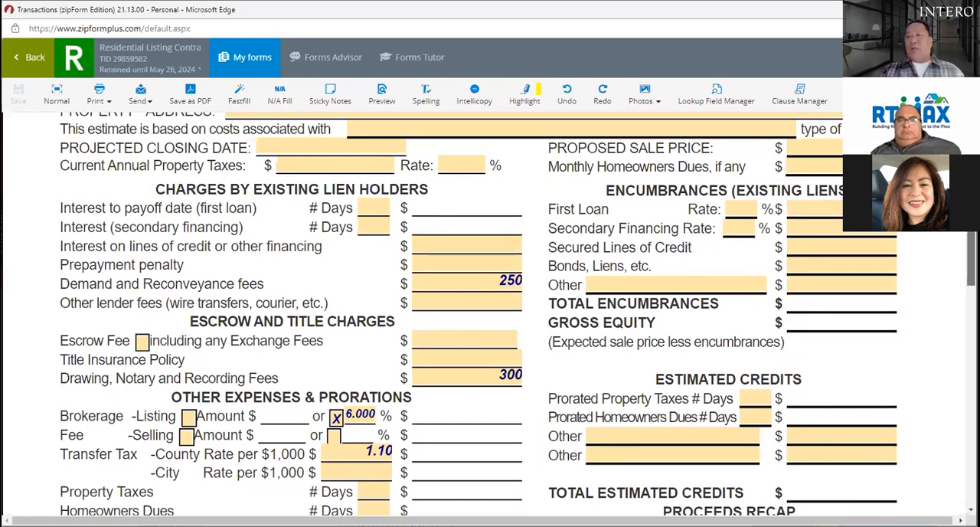
pyautogui.scroll(-3, 411, 380)
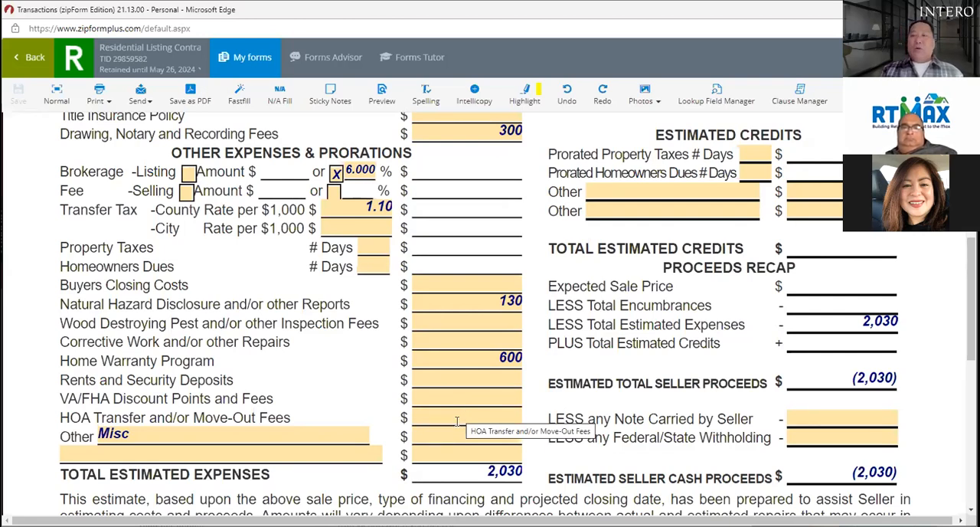
pyautogui.write('750')
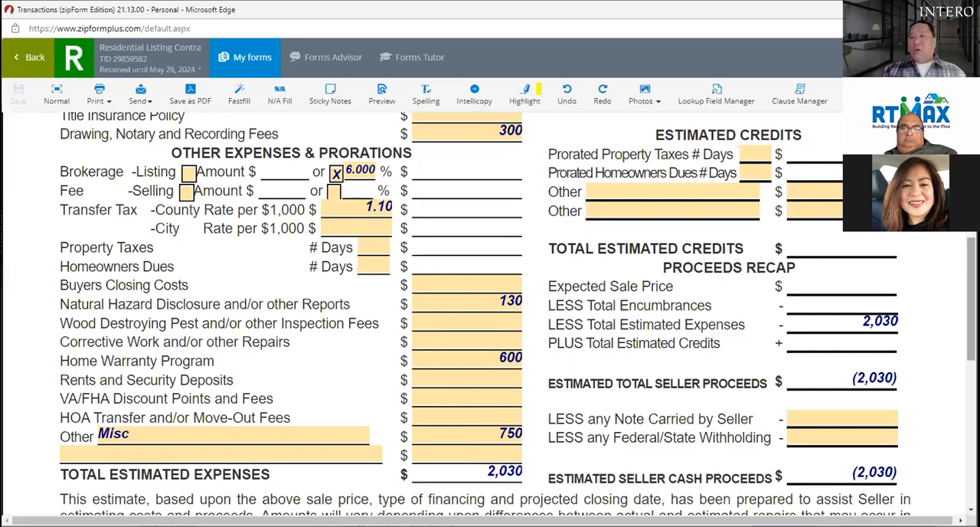
# Step: Review the template form's escrow and title charges, other expenses and prorations, and proceeds recap sections
pyautogui.scroll(1, 769, 308)
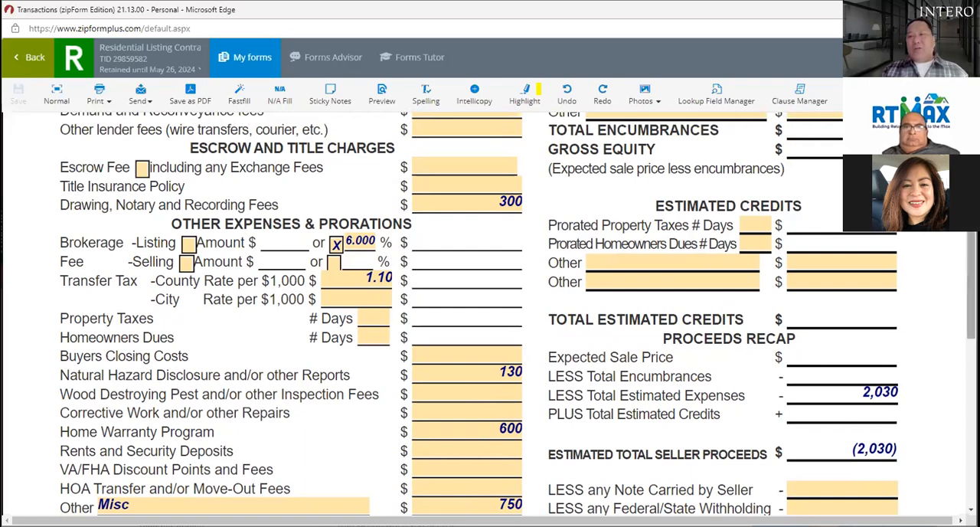
pyautogui.scroll(3, 490, 307)
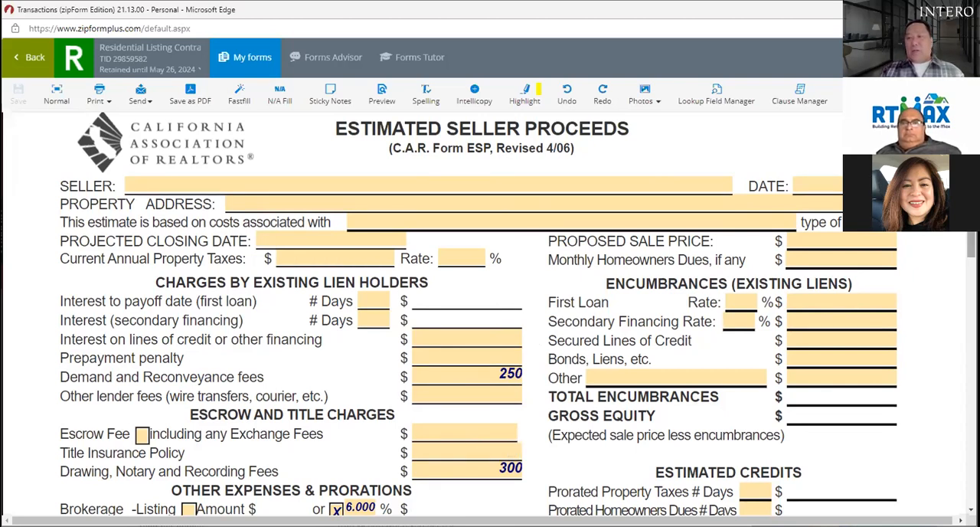
pyautogui.scroll(-4, 517, 313)
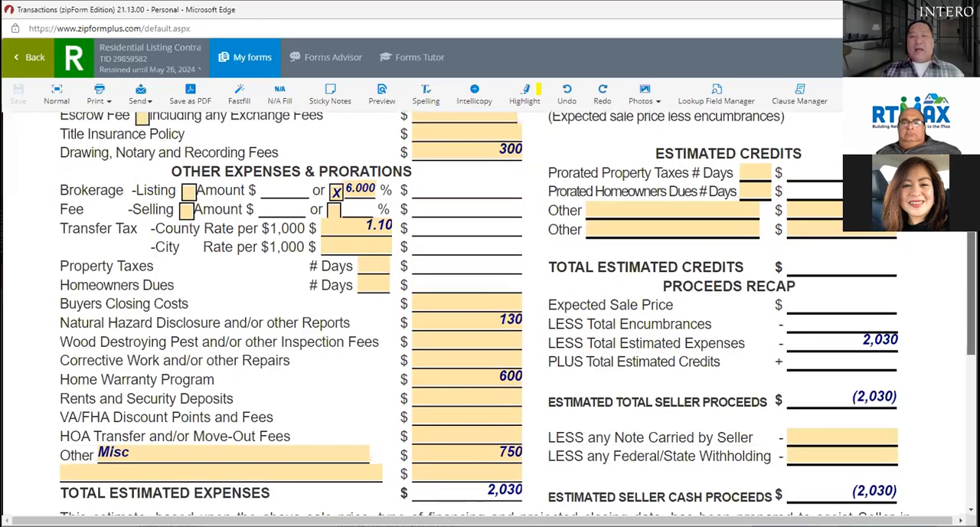
pyautogui.scroll(-1, 518, 313)
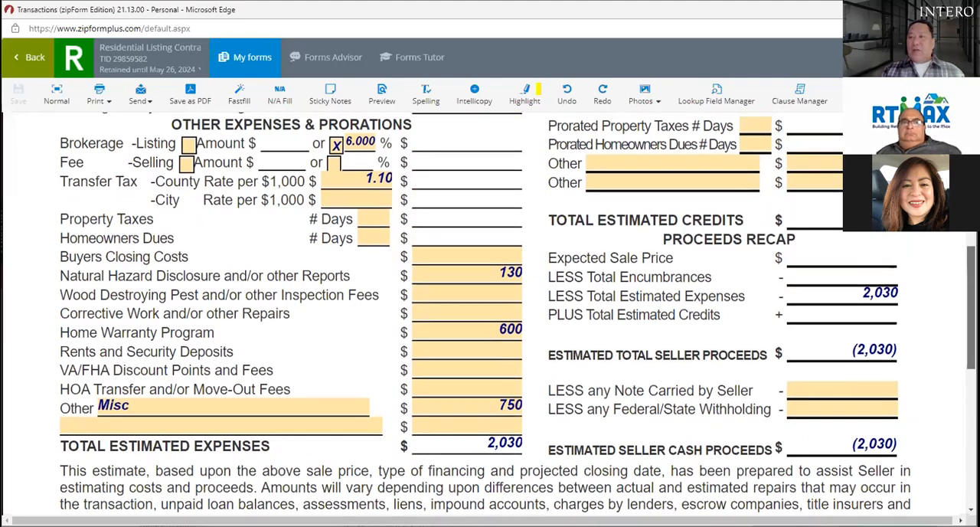
pyautogui.scroll(3, 518, 313)
pyautogui.scroll(-2, 517, 313)
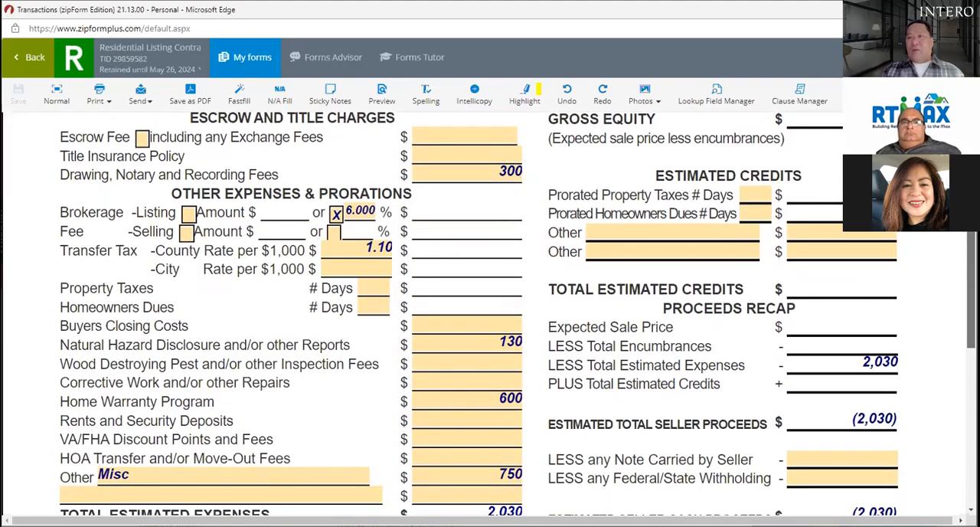
pyautogui.scroll(2, 517, 313)
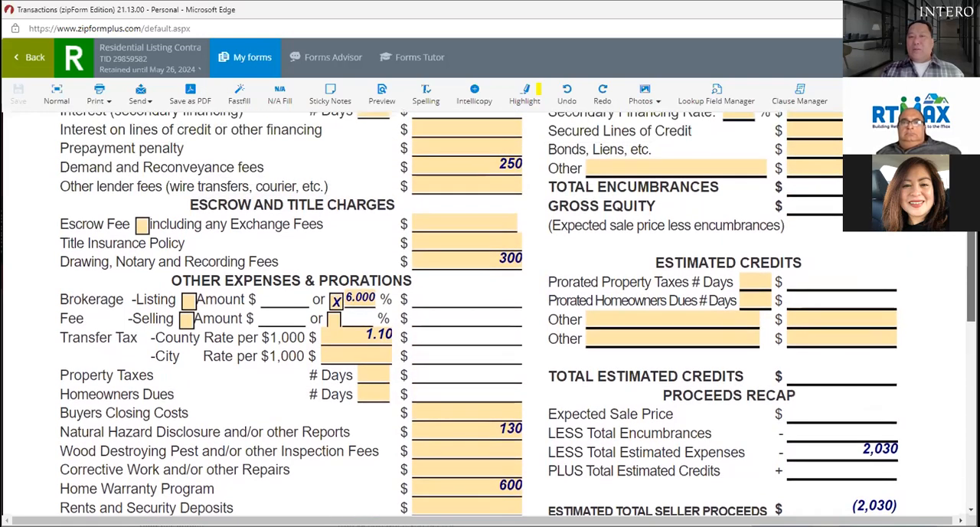
pyautogui.scroll(-1, 489, 306)
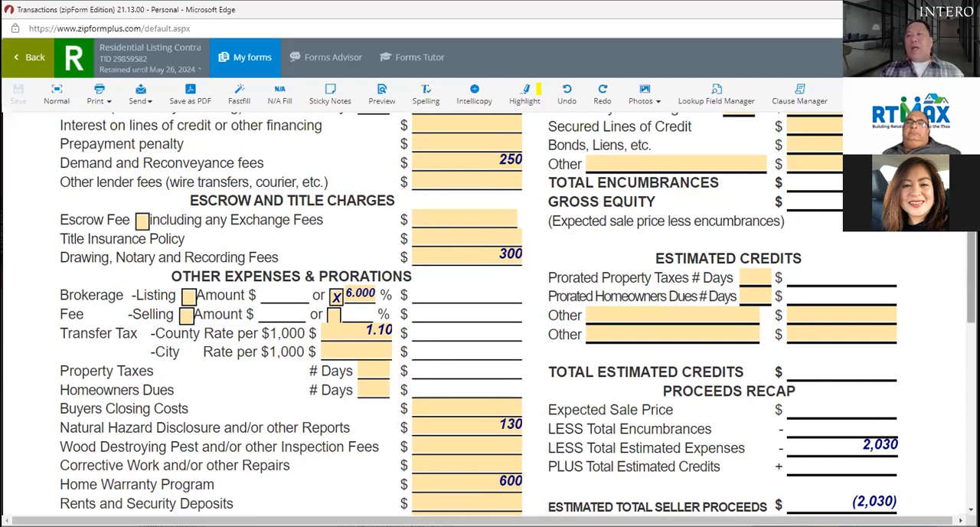
# Step: Set the proposed sale price on the Estimated Seller Proceeds form to 1000000
pyautogui.scroll(5, 490, 306)
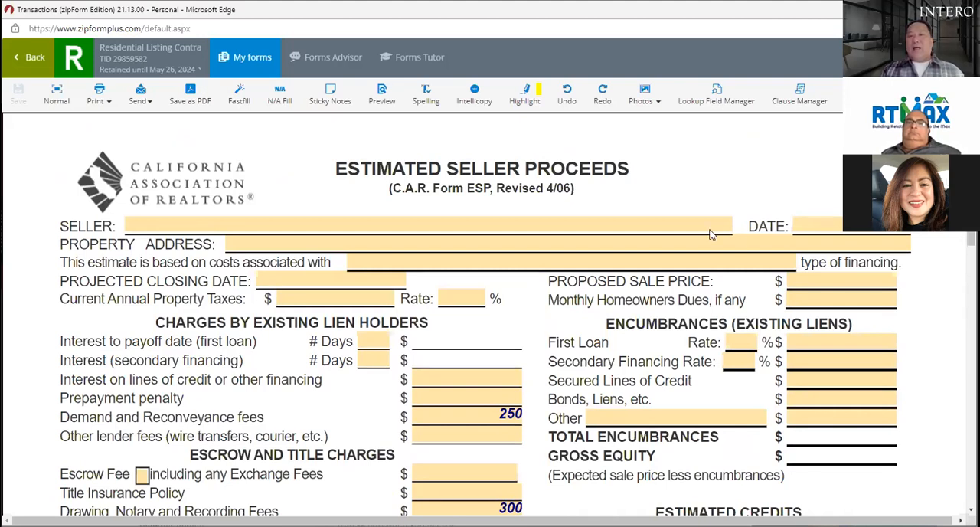
pyautogui.click(843, 282)
pyautogui.write('100000')
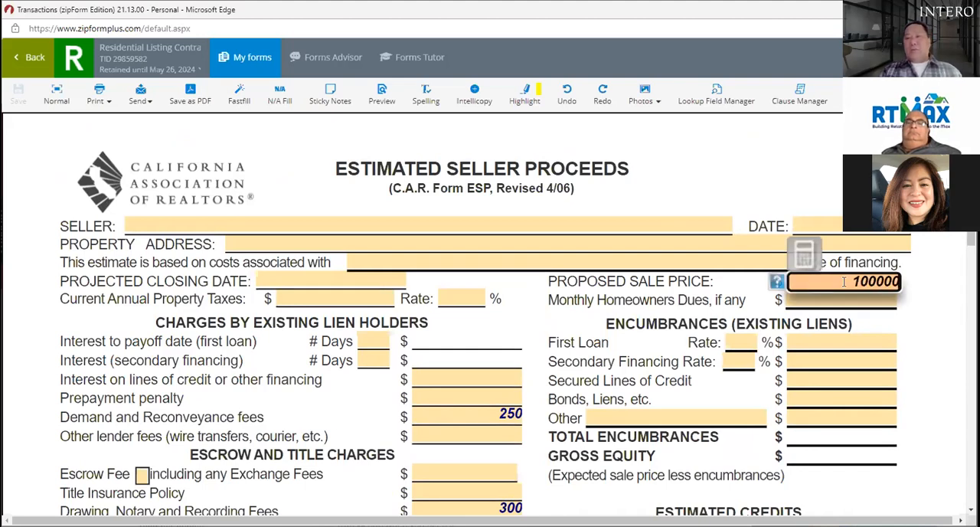
pyautogui.write('0')
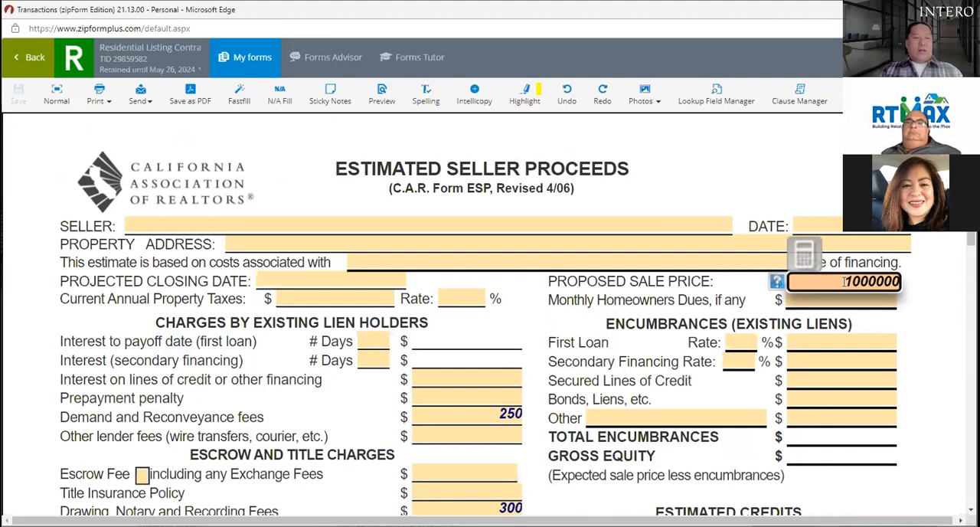
pyautogui.press('Tab')
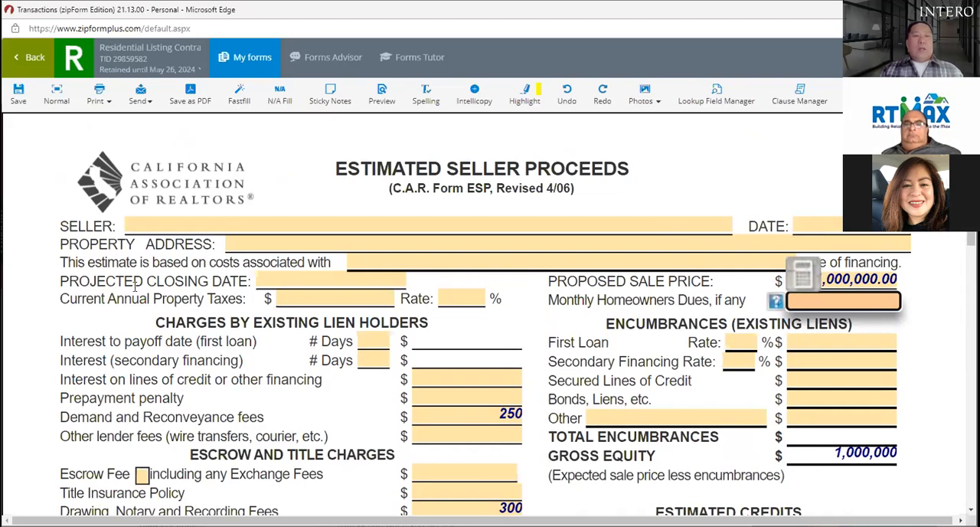
# Step: Set the projected closing date to 02/25/2022
pyautogui.click(284, 280)
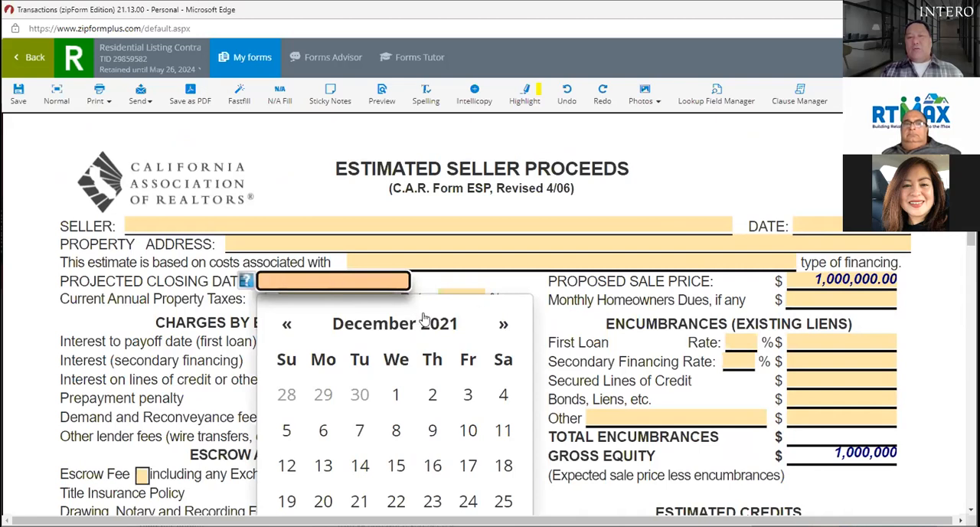
pyautogui.click(503, 326)
pyautogui.click(503, 326)
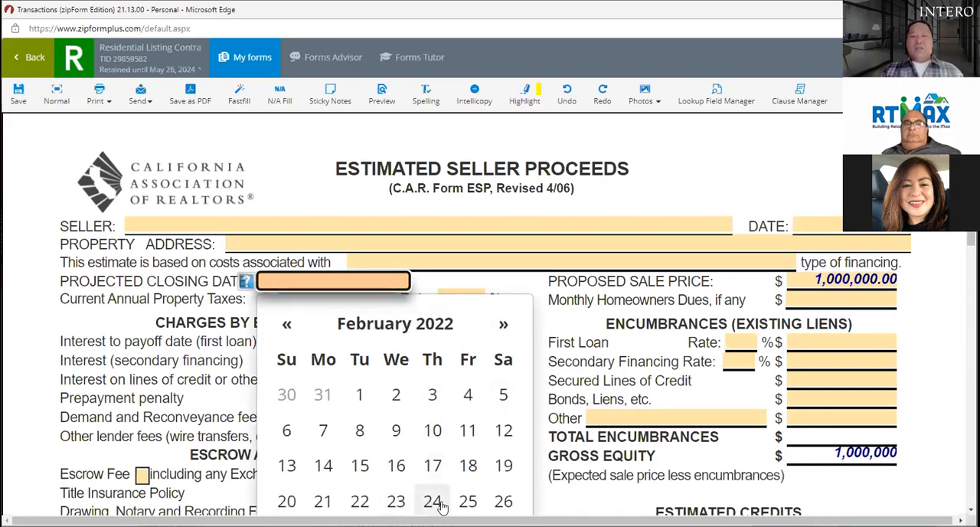
pyautogui.click(467, 501)
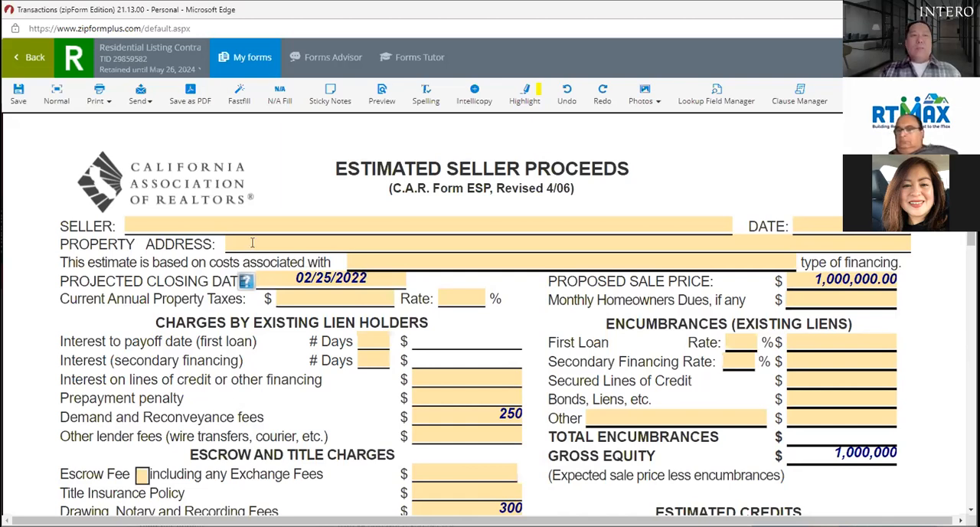
# Step: Set the current annual property taxes to 6000 and the property tax rate to 1.25%
pyautogui.click(325, 297)
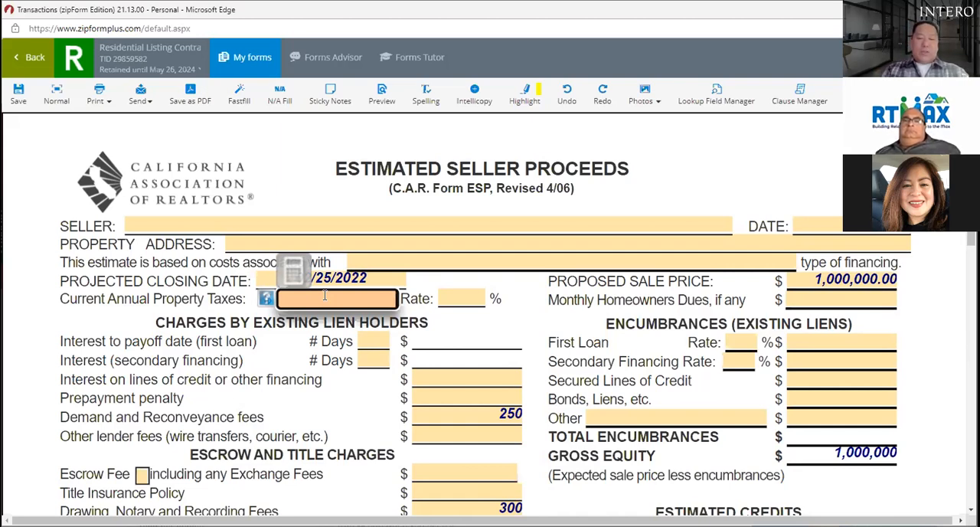
pyautogui.write('6000')
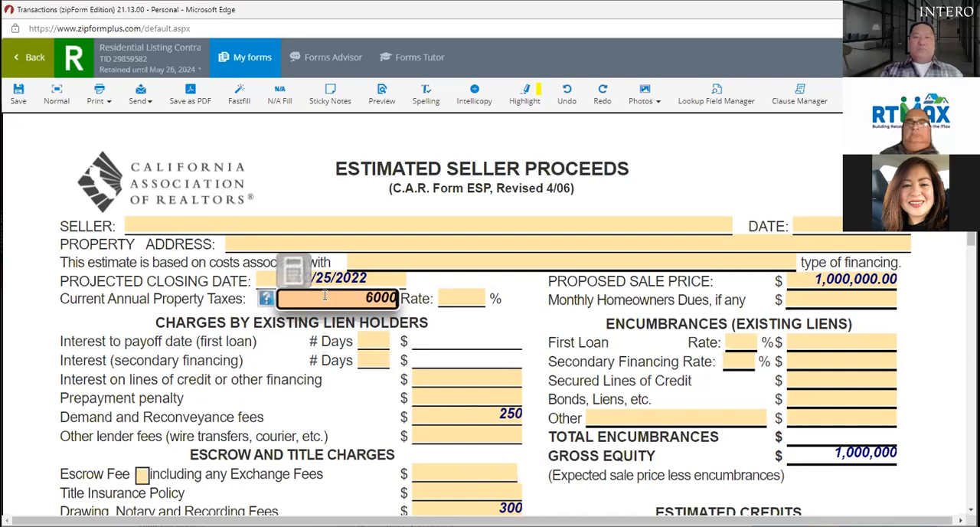
pyautogui.press('Tab')
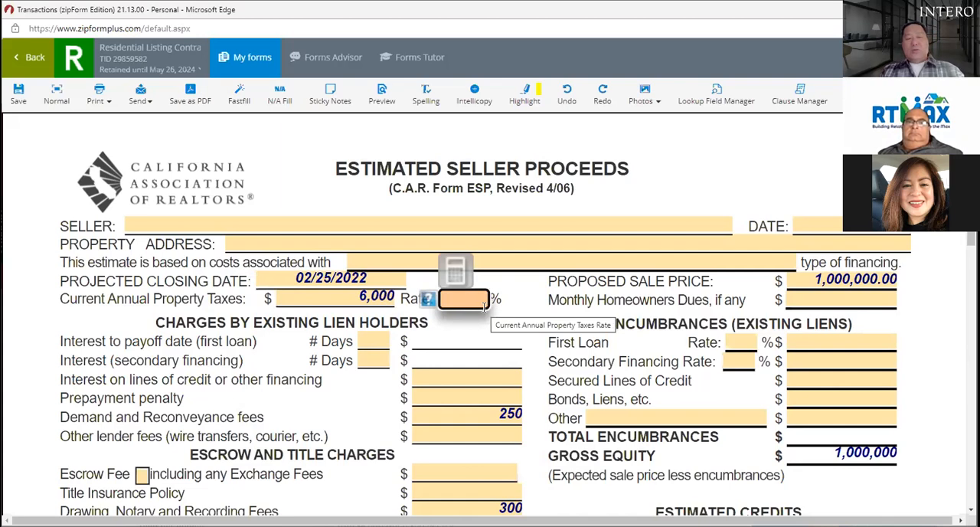
pyautogui.write('125')
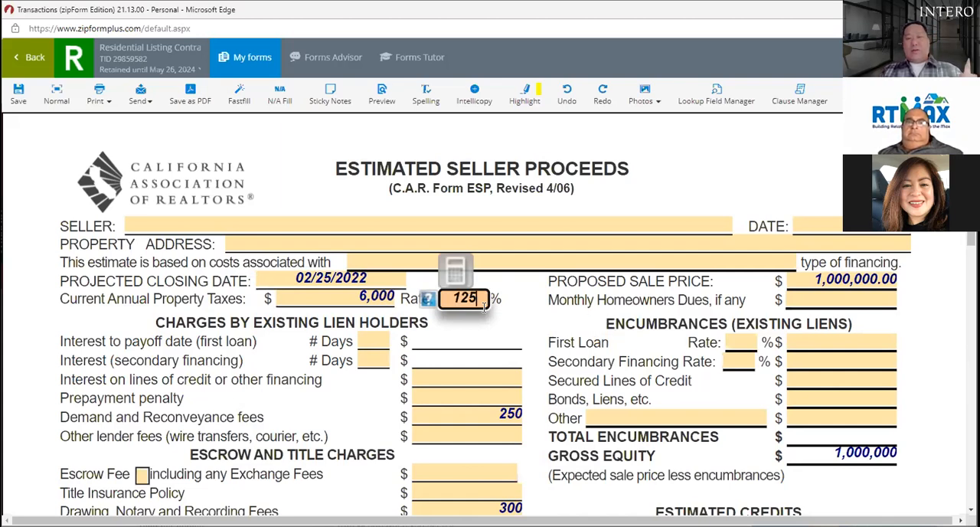
pyautogui.press('BackSpace')
pyautogui.press('BackSpace')
pyautogui.write('.25')
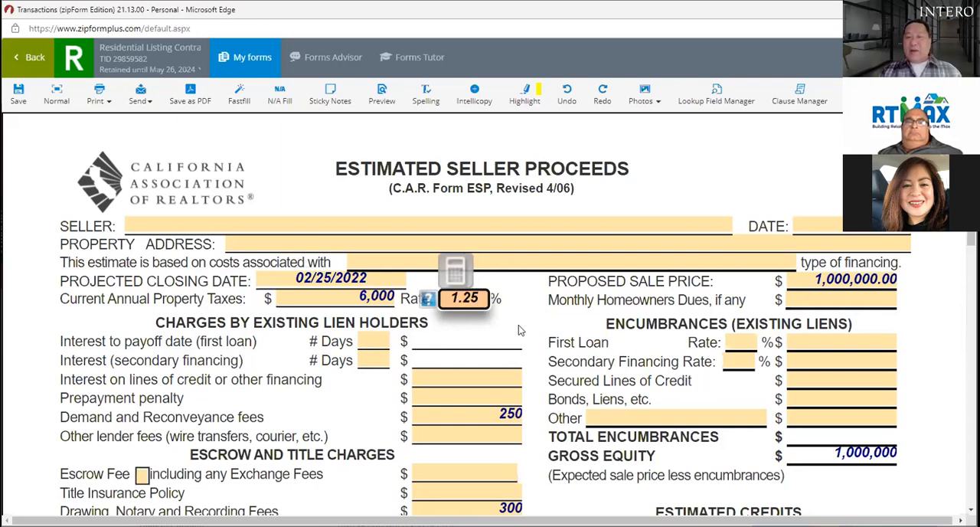
pyautogui.click(522, 318)
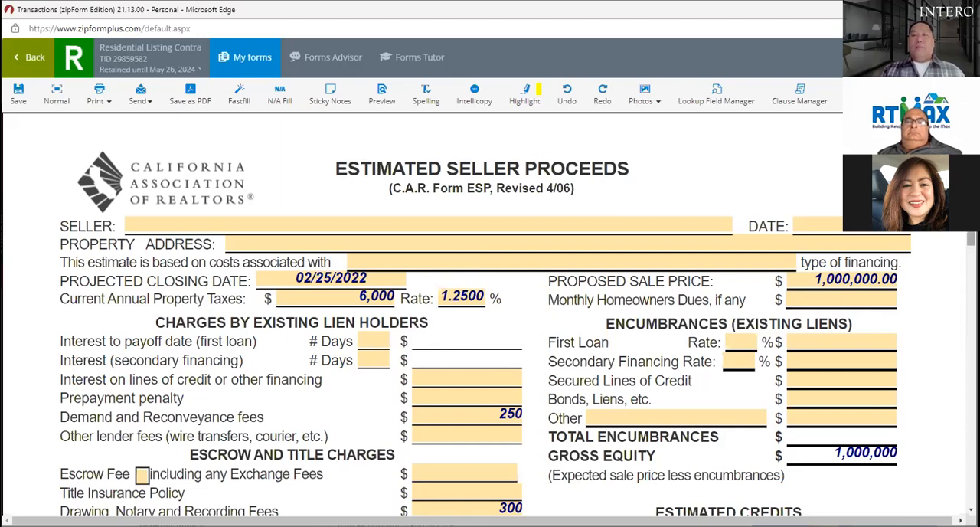
# Step: Enter 400,000 as the first loan balance under the existing liens
pyautogui.scroll(-2, 490, 306)
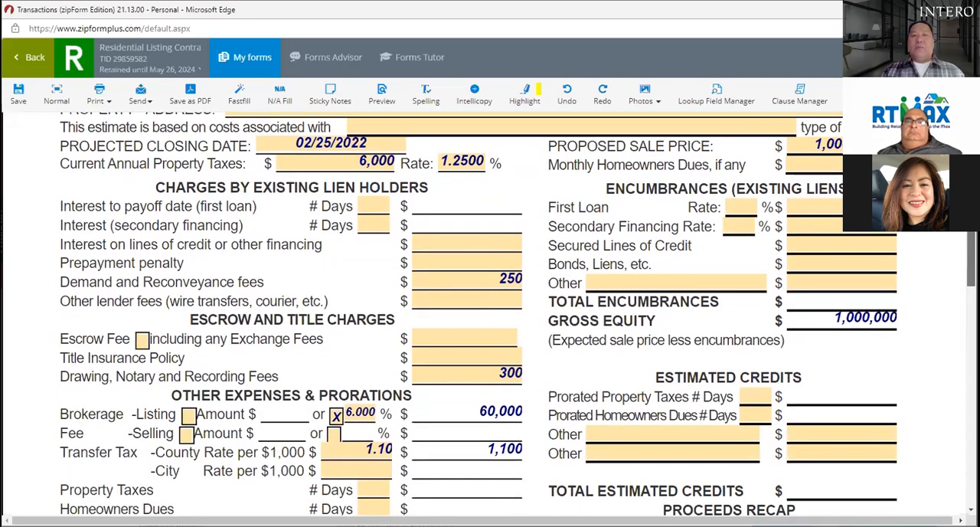
pyautogui.scroll(-1, 517, 313)
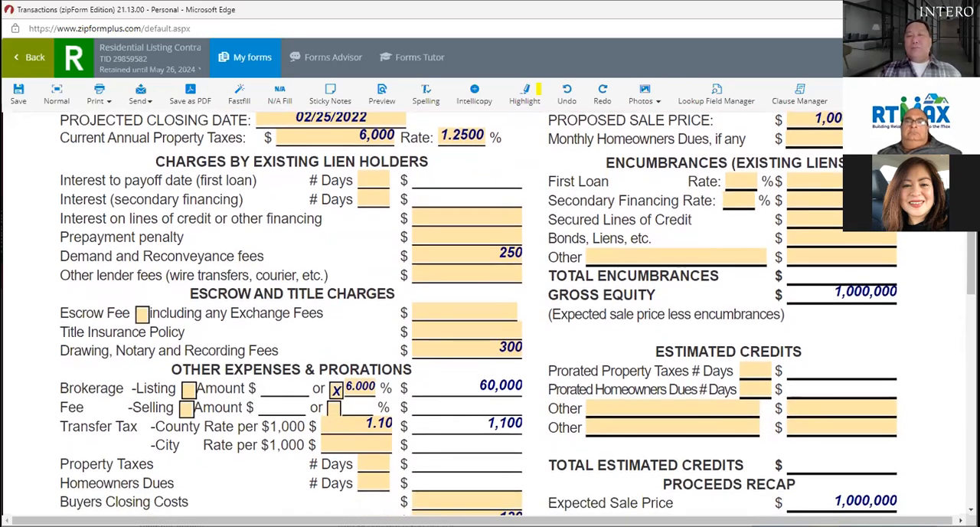
pyautogui.click(805, 181)
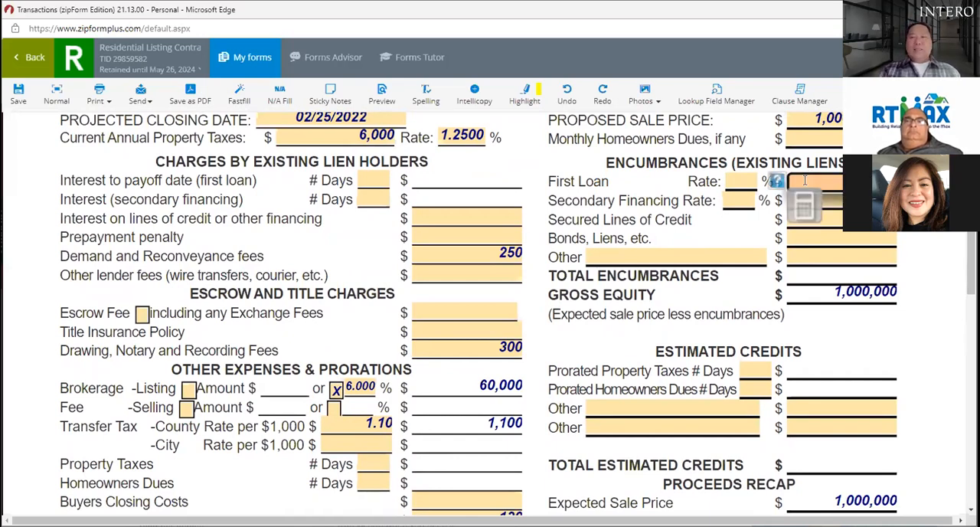
pyautogui.press('Tab')
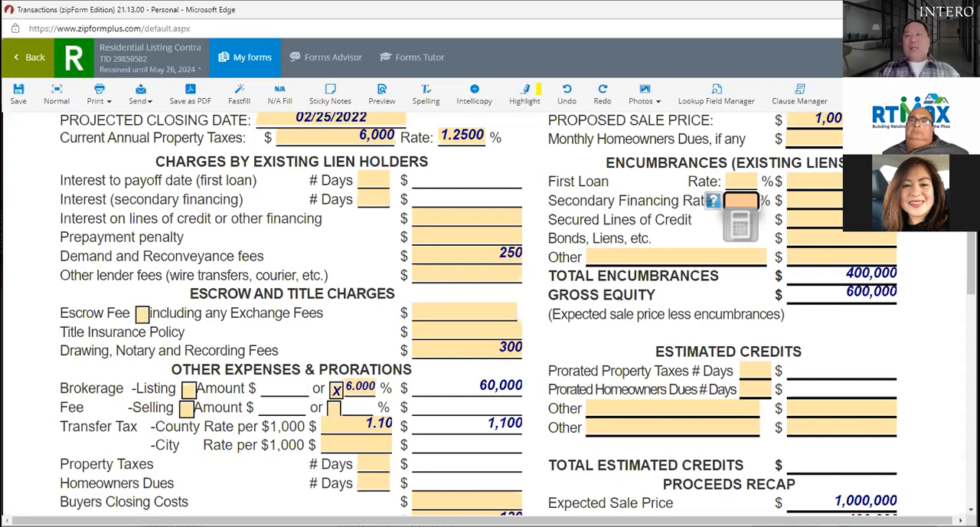
# Step: Add an other encumbrance described as "2xpiti" with an amount of 2500
pyautogui.click(693, 257)
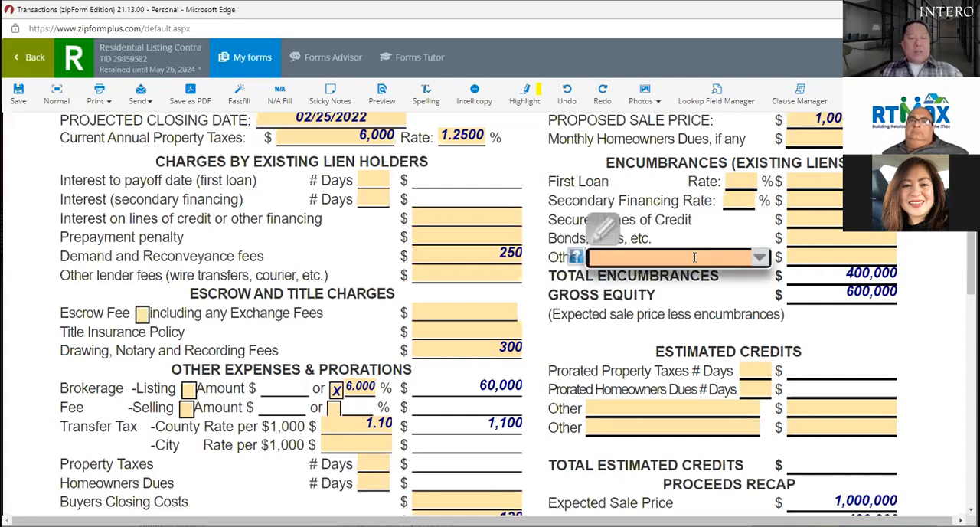
pyautogui.write('2z')
pyautogui.press('BackSpace')
pyautogui.write('xpiti')
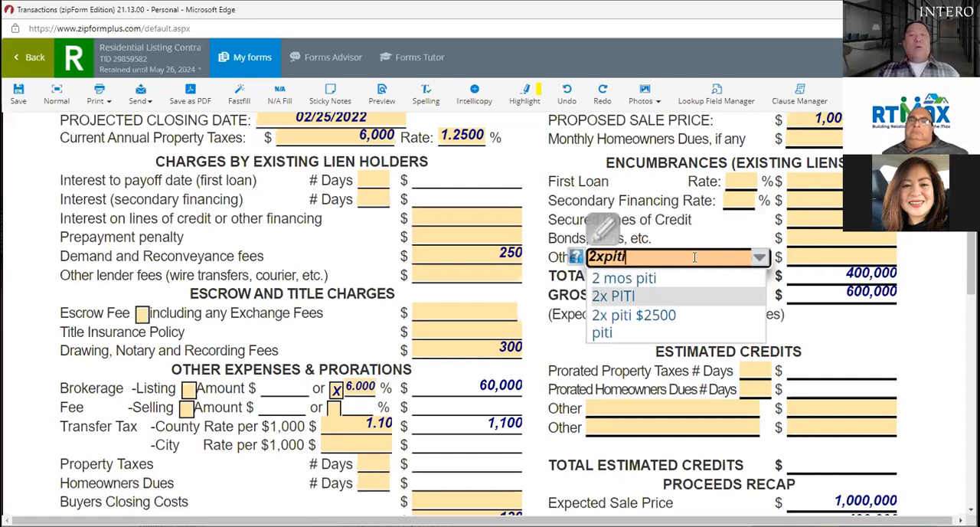
pyautogui.click(846, 257)
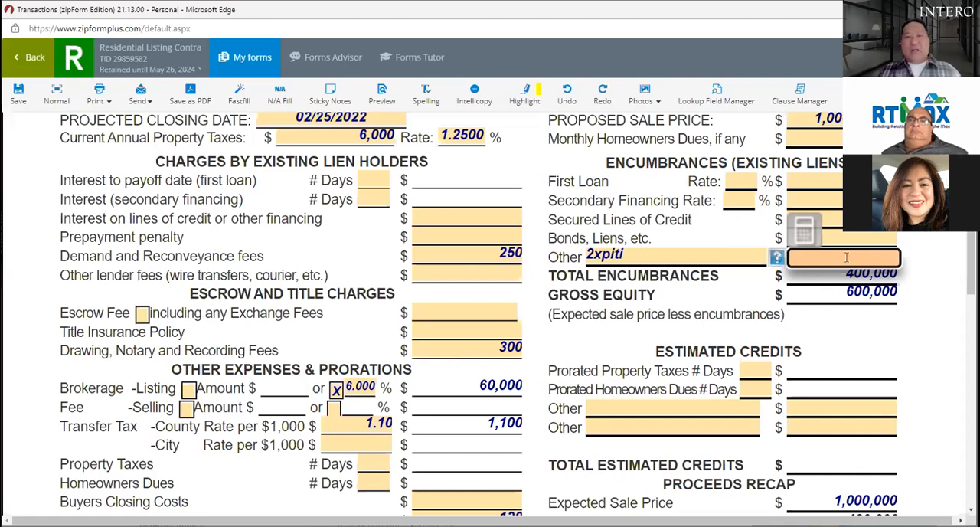
pyautogui.write('2500')
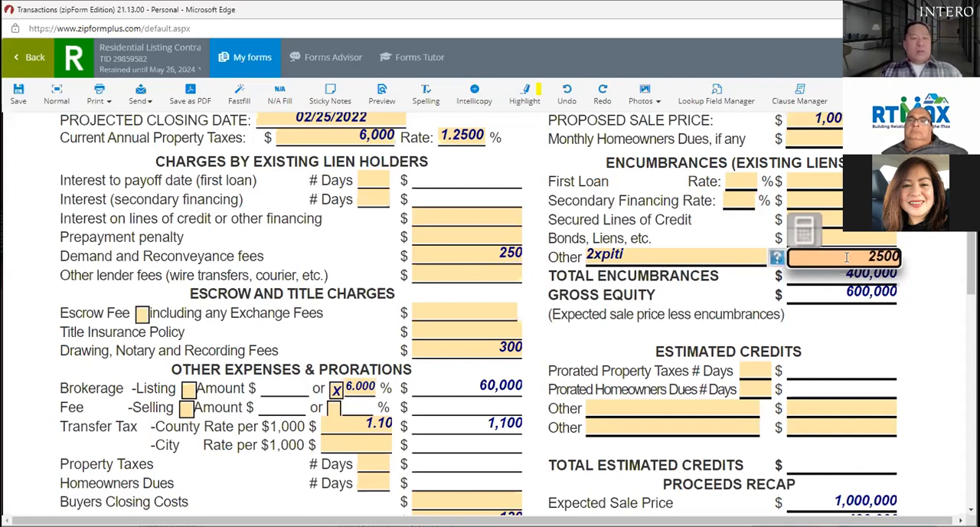
pyautogui.press('Tab')
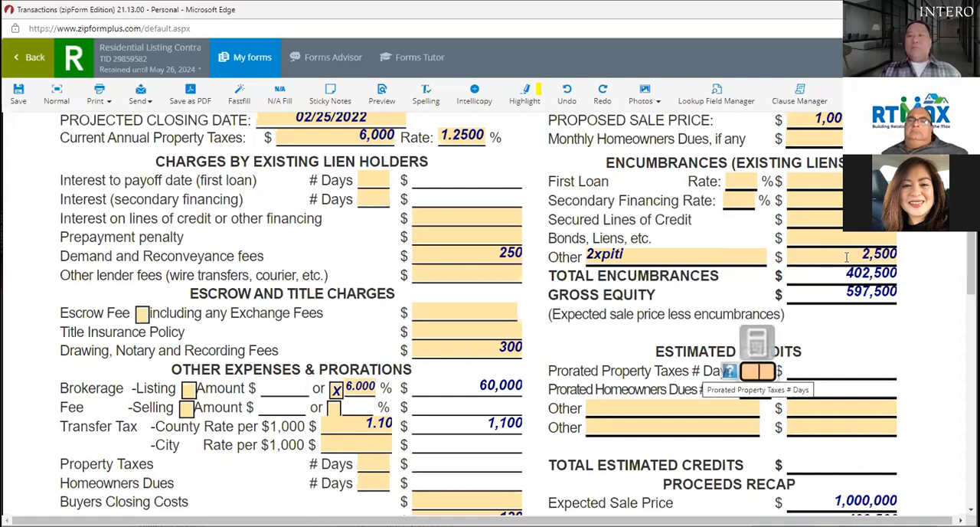
# Step: Extend the other encumbrance's description to "2xpiti $2500" and set its amount to 5000
pyautogui.click(690, 261)
pyautogui.write('$2500')
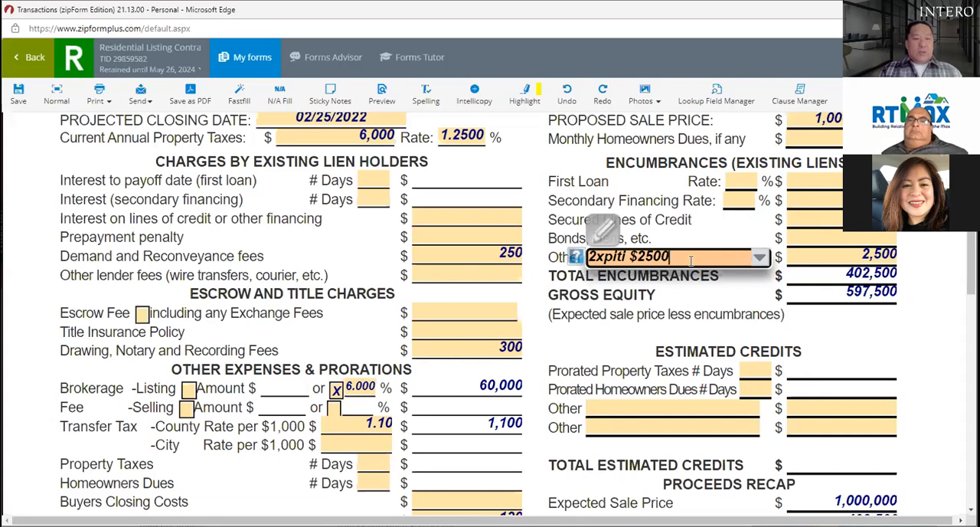
pyautogui.press('Tab')
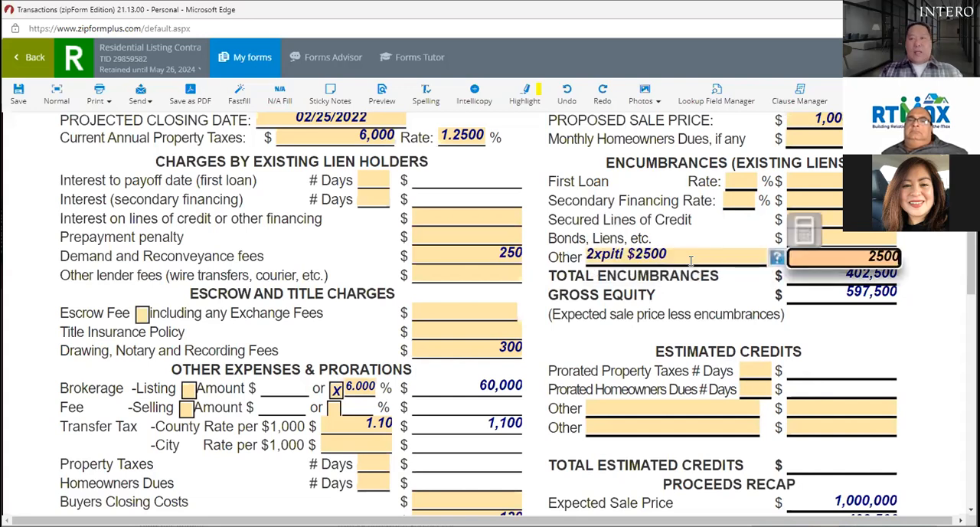
pyautogui.write('5000')
pyautogui.press('BackSpace')
pyautogui.press('BackSpace')
pyautogui.press('BackSpace')
pyautogui.press('BackSpace')
pyautogui.press('BackSpace')
pyautogui.press('BackSpace')
pyautogui.press('BackSpace')
pyautogui.press('BackSpace')
pyautogui.write('5000')
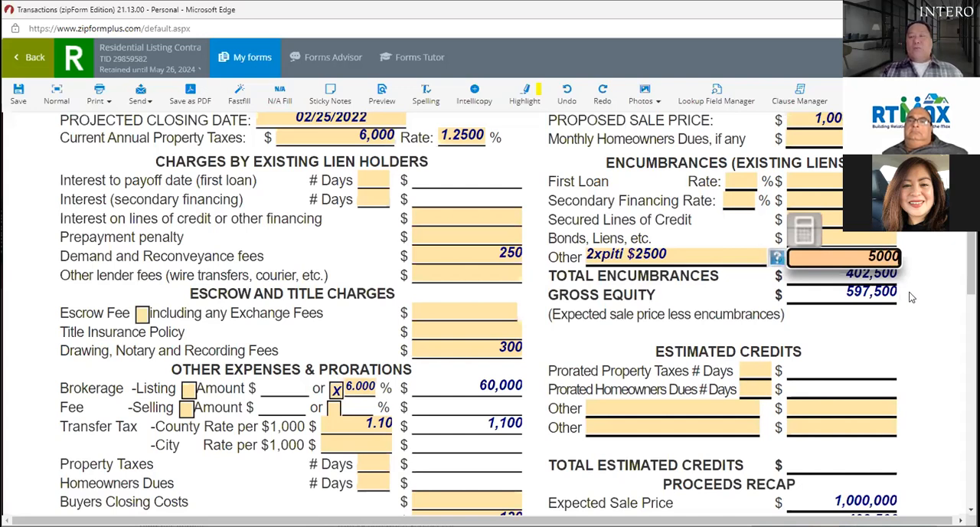
pyautogui.click(945, 273)
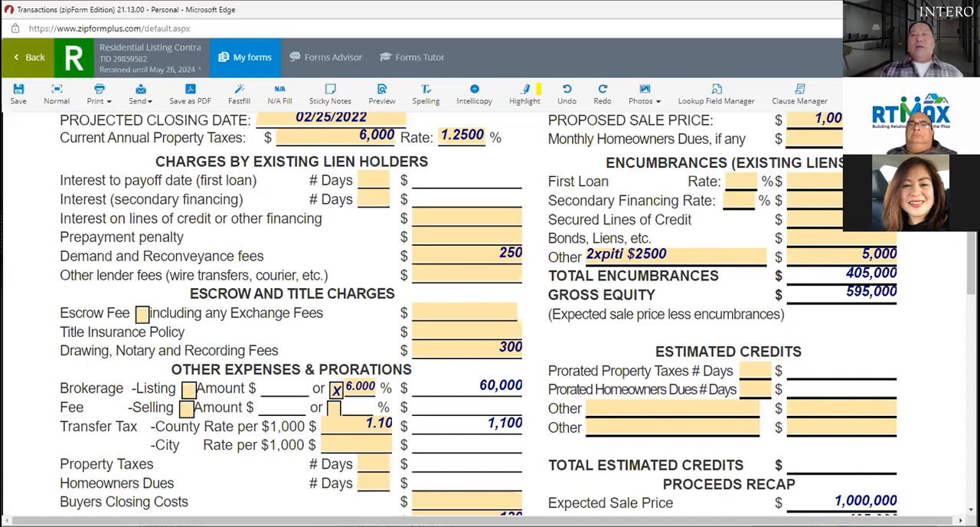
# Step: Review the Estimated Seller Proceeds form's expenses, prorations and proceeds recap, through to the signature and broker section
pyautogui.scroll(-1, 490, 314)
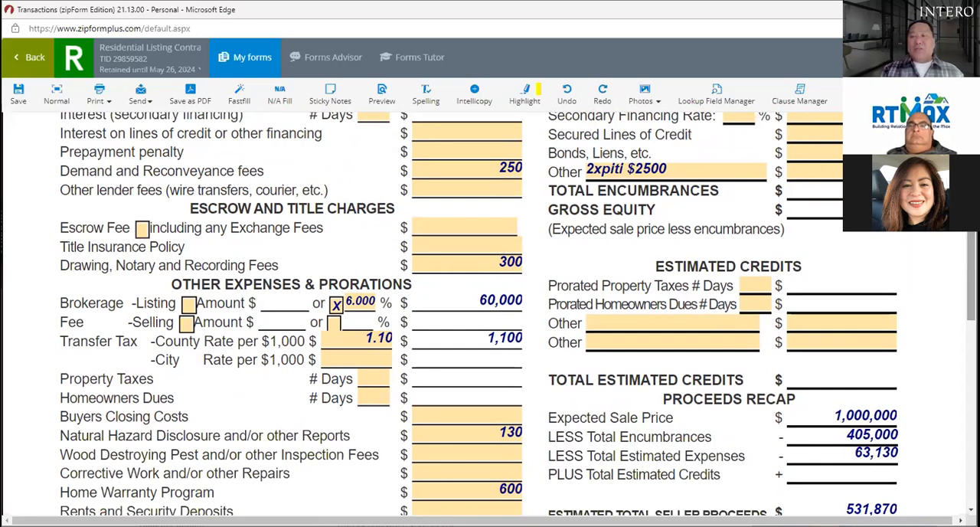
pyautogui.scroll(-1, 489, 314)
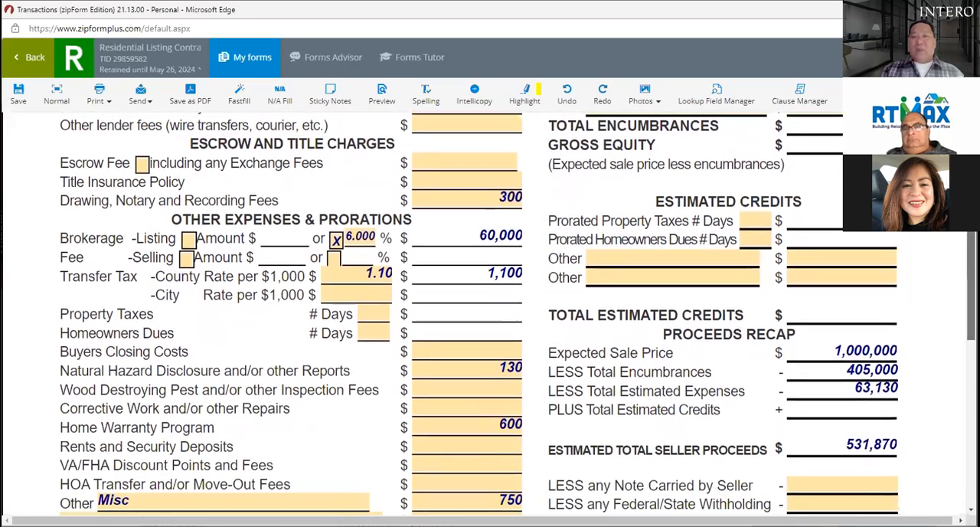
pyautogui.scroll(1, 490, 314)
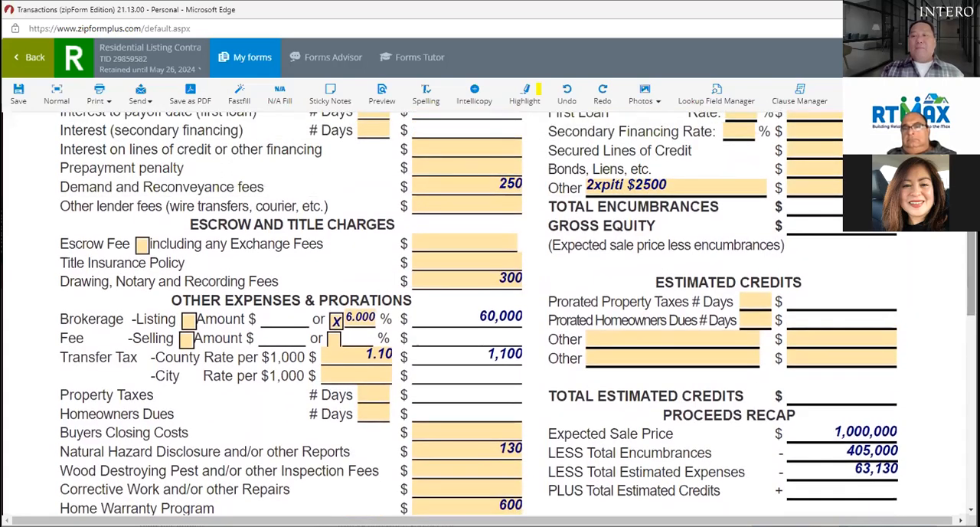
pyautogui.scroll(-3, 490, 314)
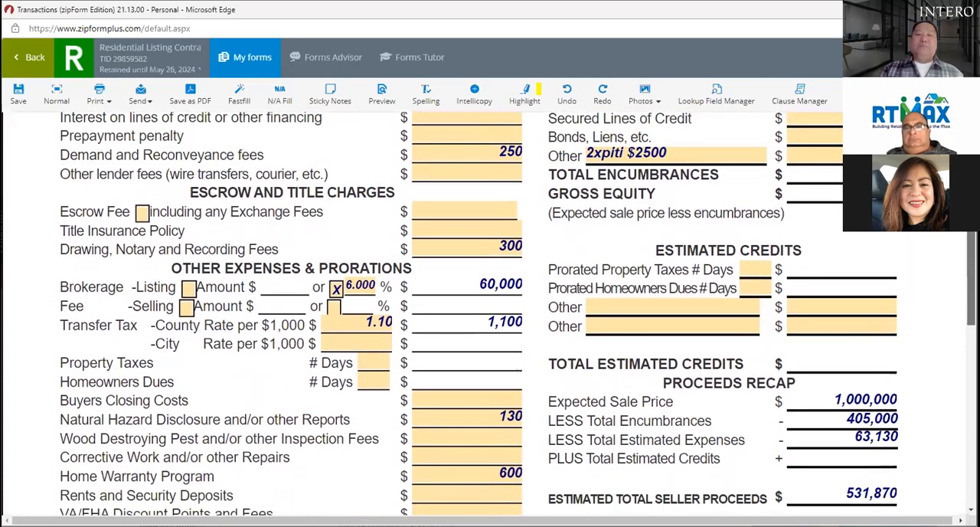
pyautogui.scroll(-1, 518, 313)
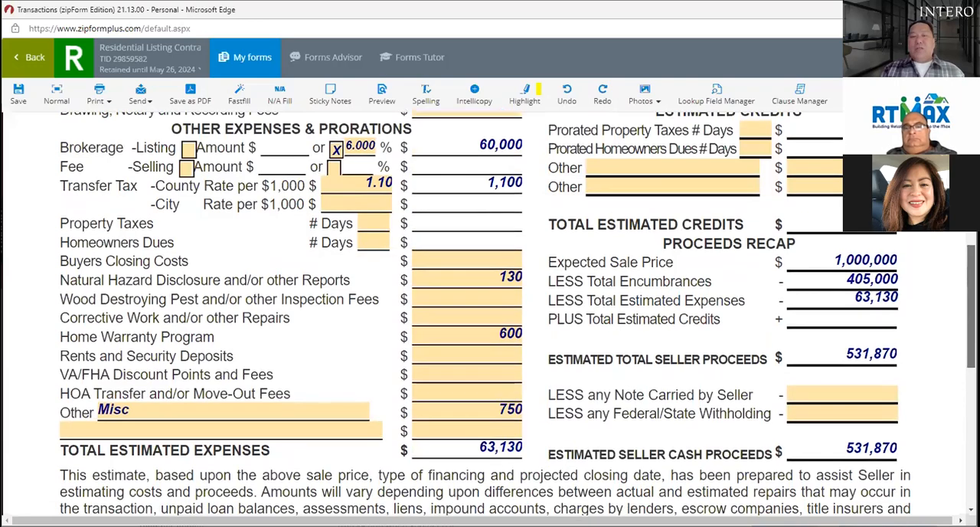
pyautogui.scroll(-3, 518, 313)
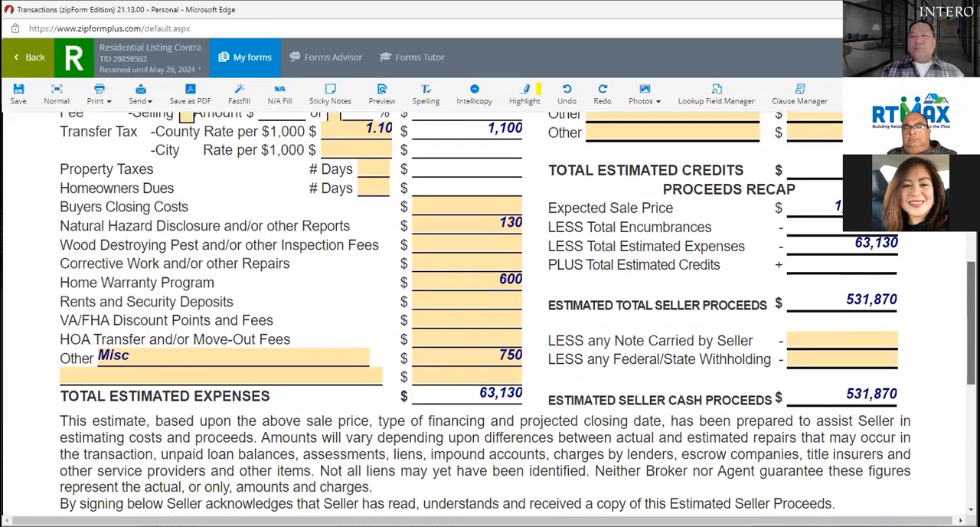
pyautogui.scroll(5, 490, 313)
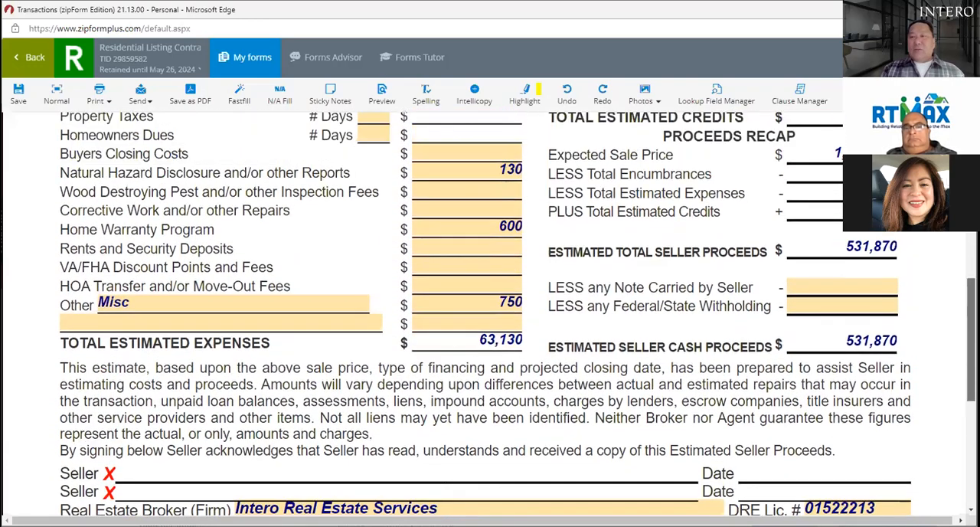
pyautogui.scroll(1, 490, 313)
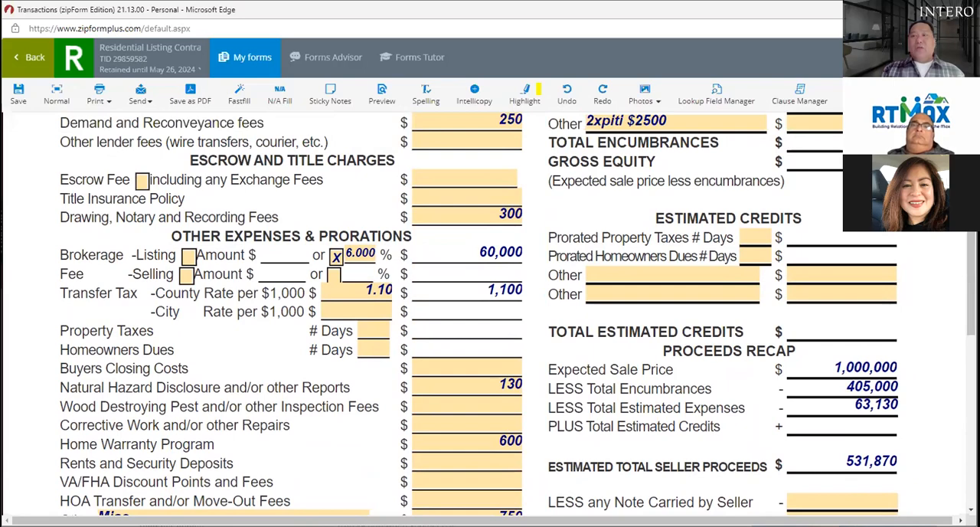
pyautogui.scroll(-3, 526, 309)
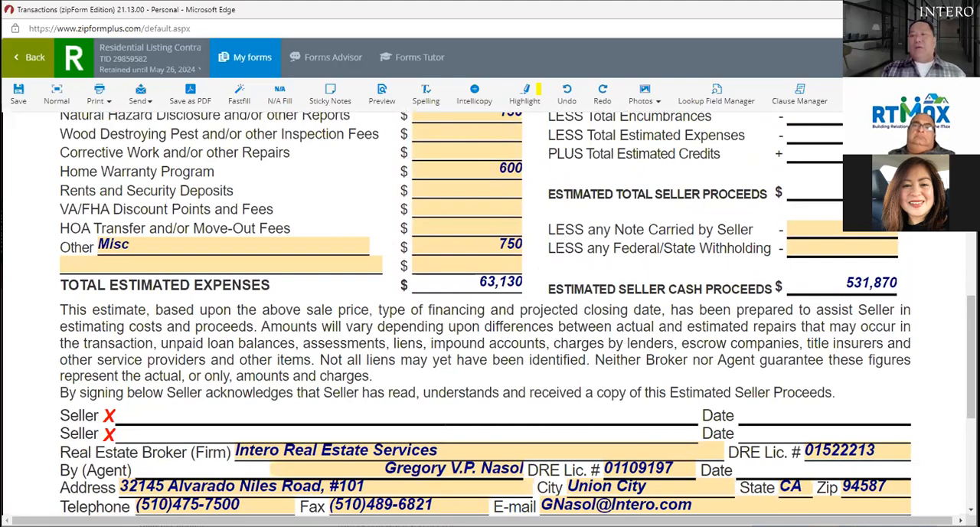
# Step: Compare the sale price, property taxes and existing liens with the itemised charges and estimated seller cash proceeds across the form
pyautogui.scroll(4, 538, 272)
pyautogui.scroll(2, 518, 313)
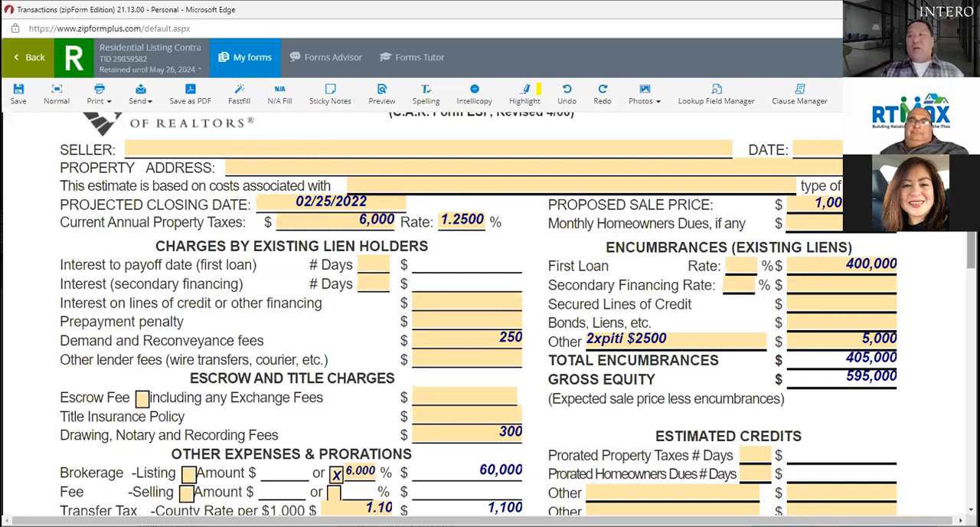
pyautogui.scroll(-3, 517, 314)
pyautogui.scroll(-2, 517, 314)
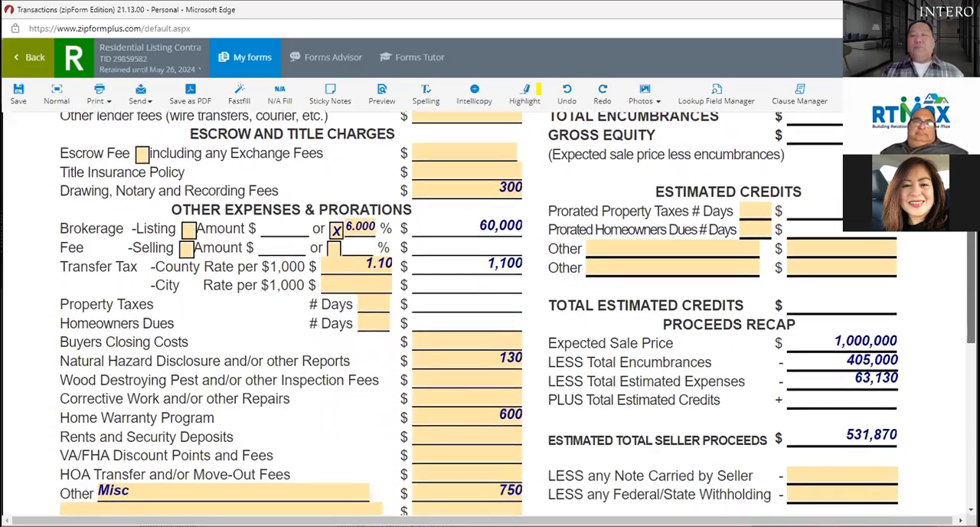
pyautogui.scroll(6, 518, 314)
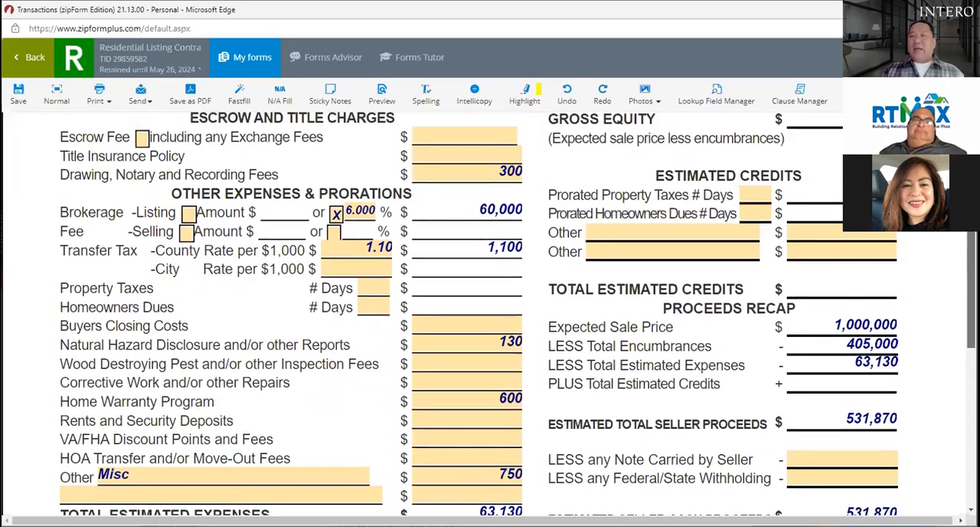
pyautogui.scroll(1, 517, 314)
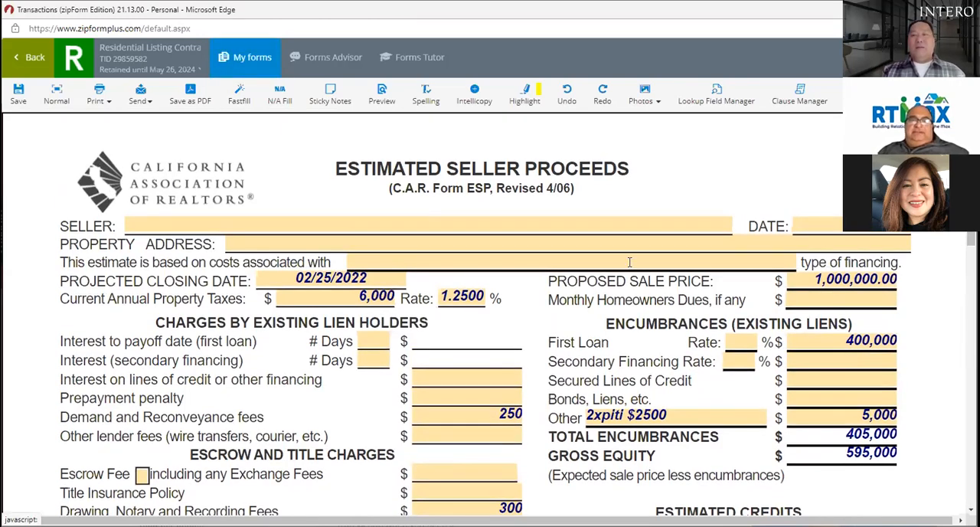
pyautogui.scroll(-3, 490, 314)
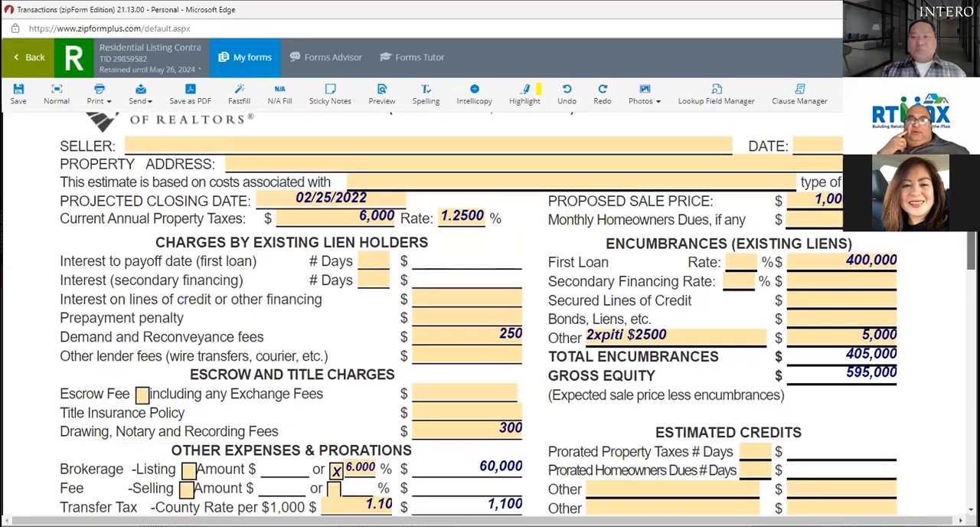
pyautogui.scroll(-5, 490, 314)
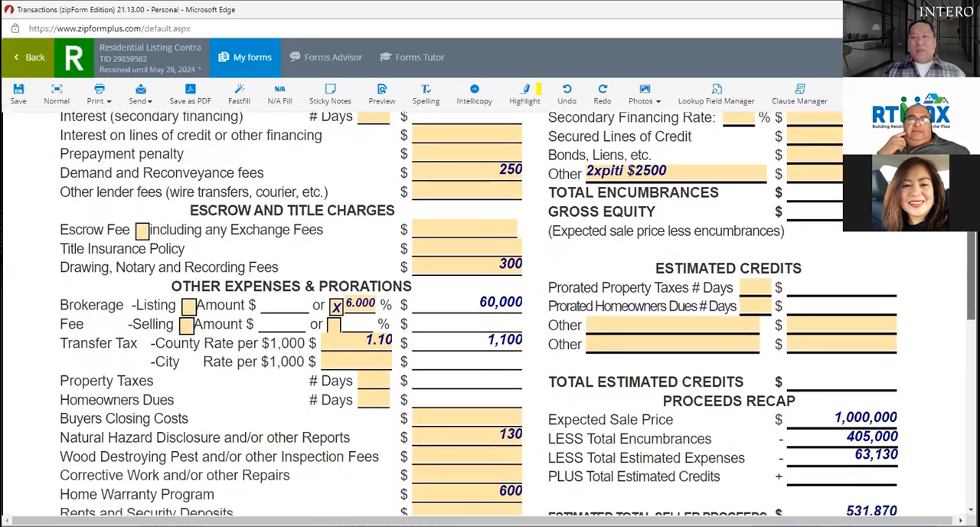
pyautogui.scroll(-1, 490, 314)
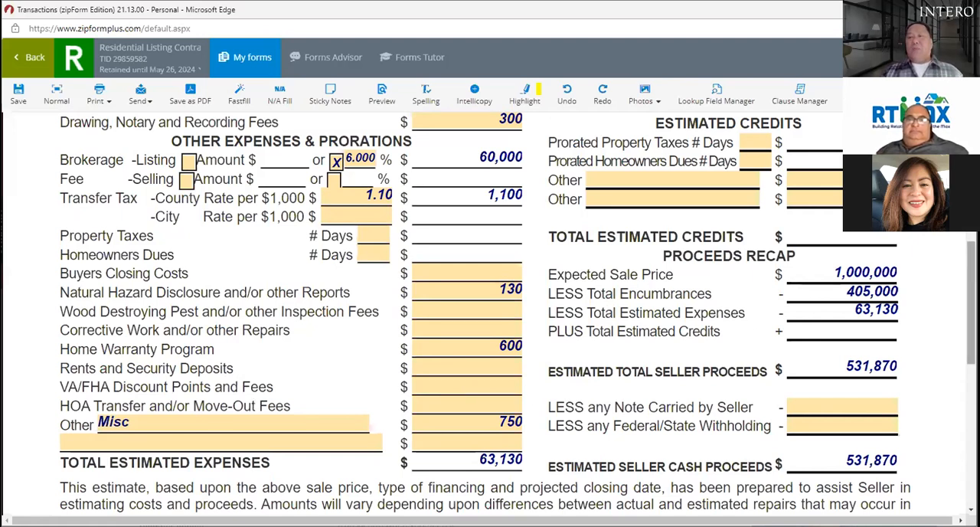
pyautogui.scroll(3, 971, 304)
pyautogui.scroll(1, 518, 313)
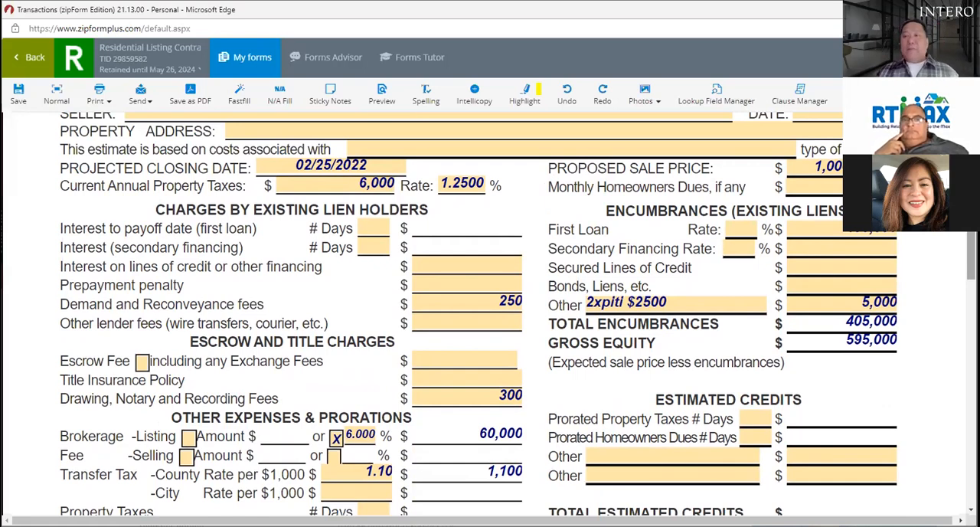
pyautogui.scroll(-5, 490, 306)
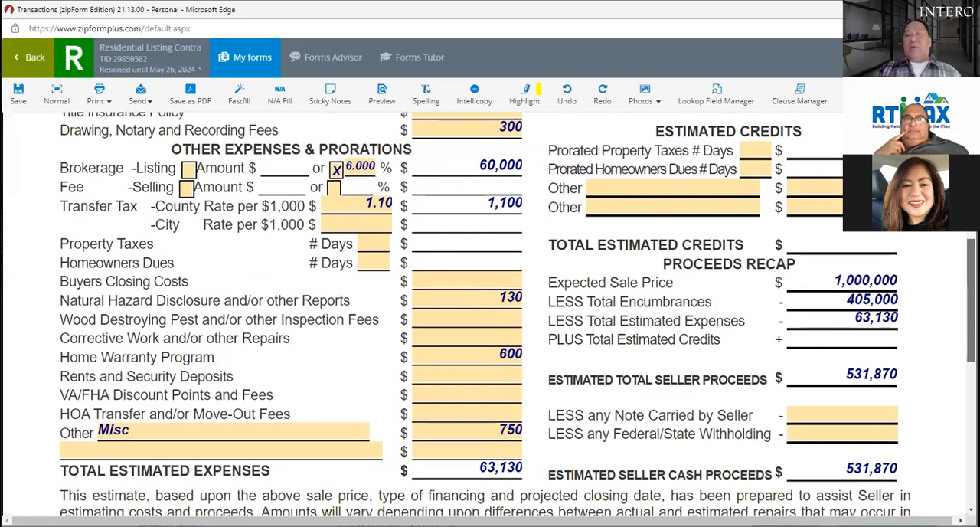
pyautogui.scroll(5, 490, 307)
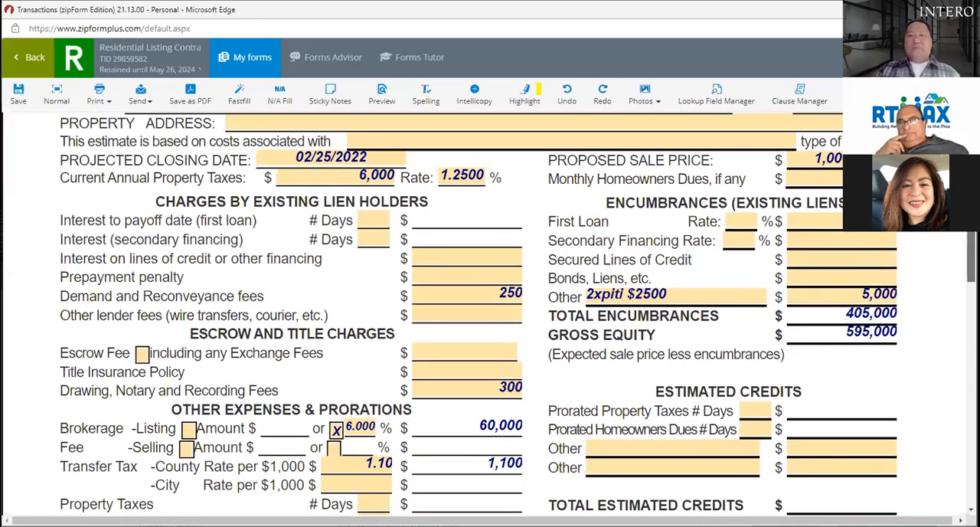
pyautogui.scroll(-5, 490, 306)
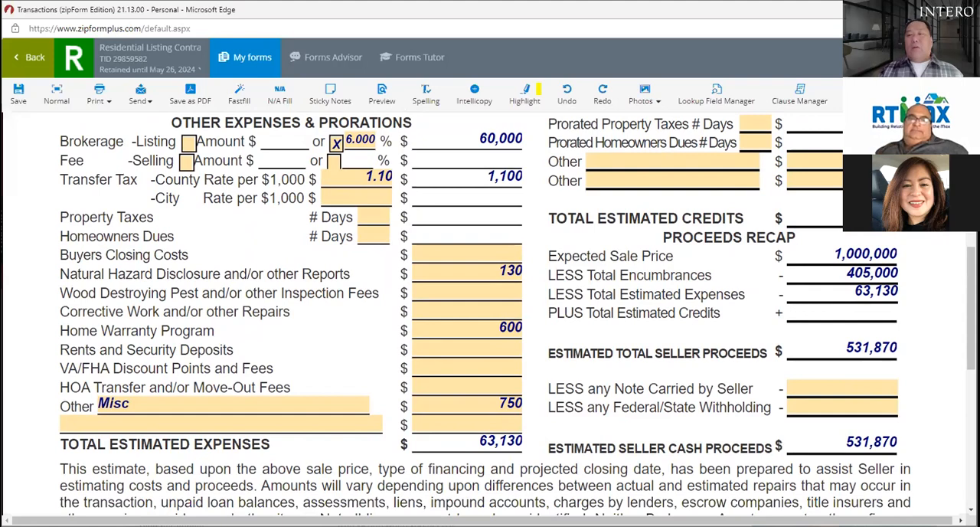
pyautogui.scroll(5, 489, 314)
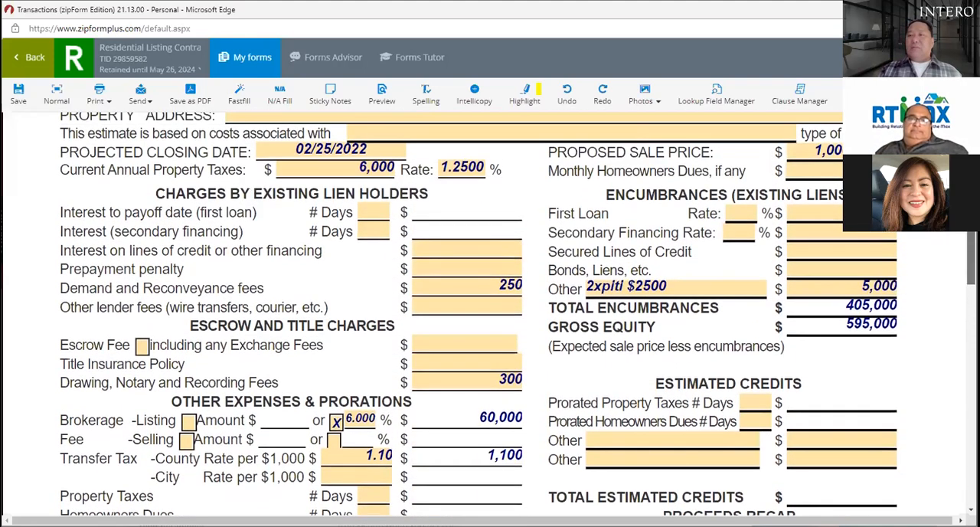
pyautogui.scroll(-4, 490, 314)
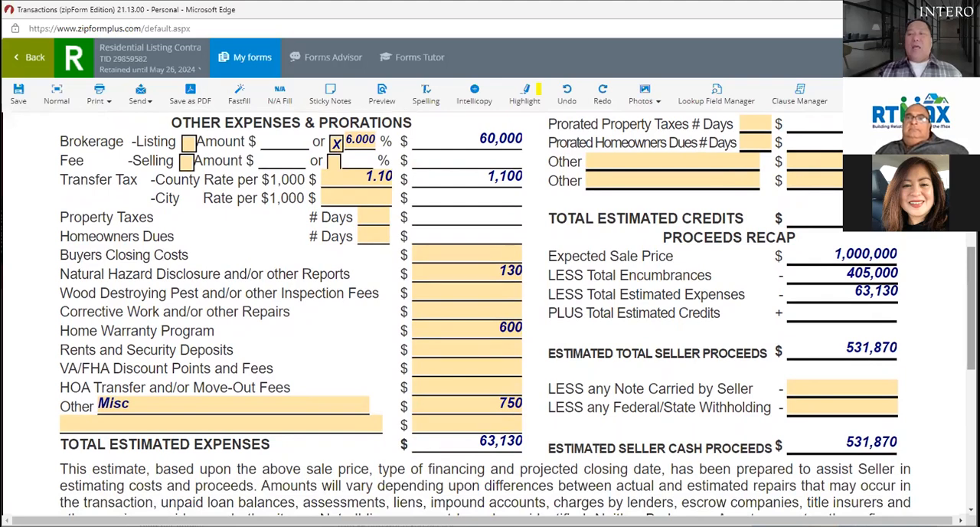
pyautogui.scroll(-1, 518, 311)
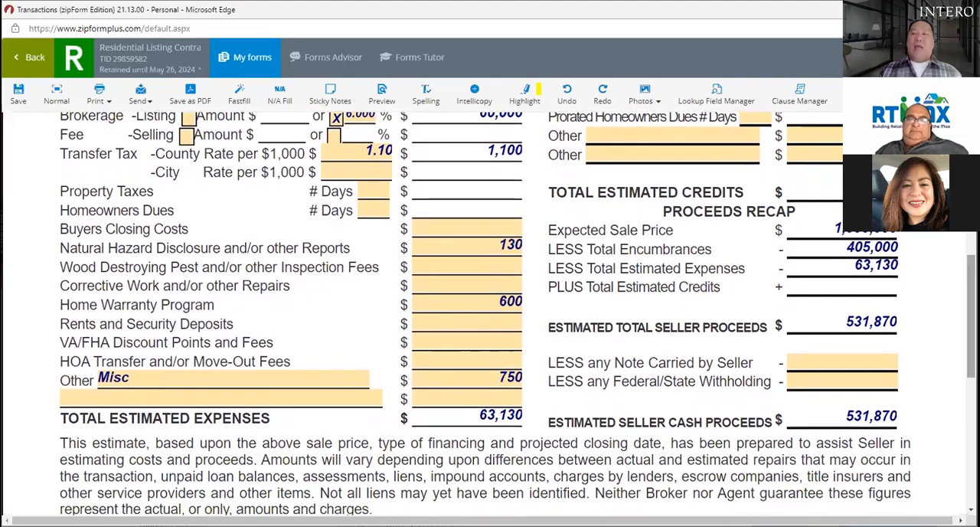
pyautogui.scroll(10, 518, 313)
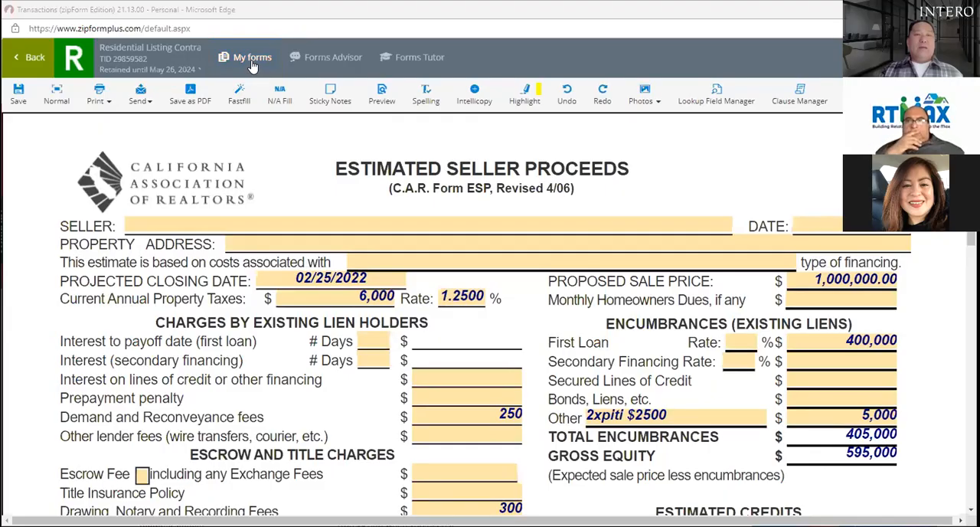
# Step: Leave the Estimated Seller Proceeds form and its listing template, and open the Residential Purchase template
pyautogui.click(253, 57)
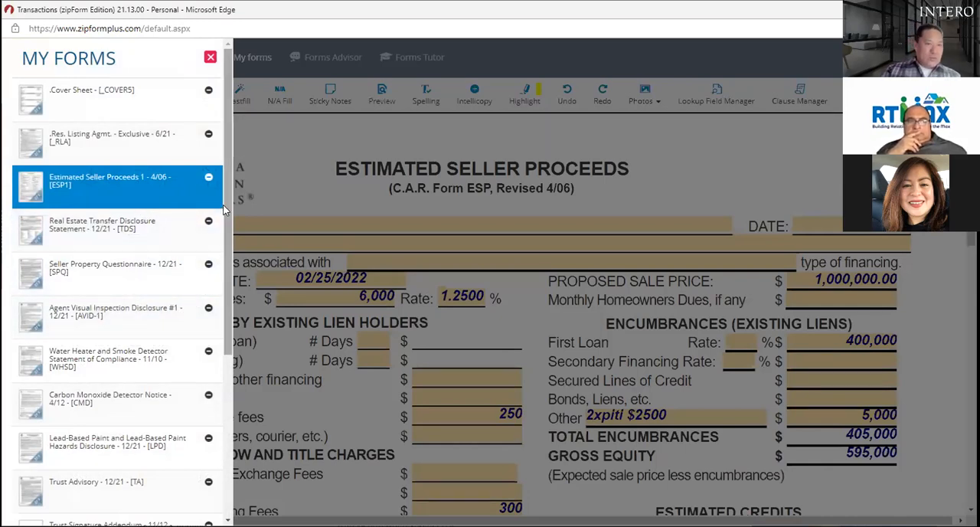
pyautogui.click(270, 167)
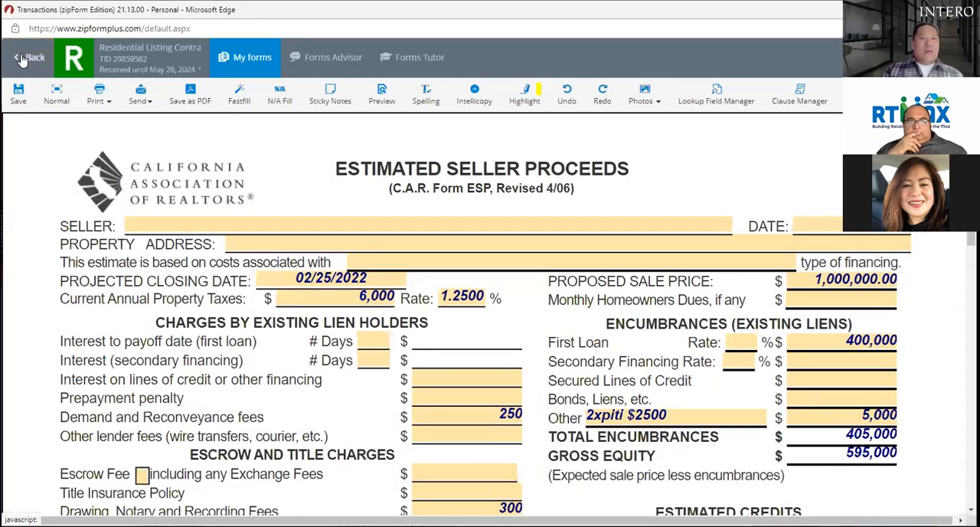
pyautogui.click(31, 57)
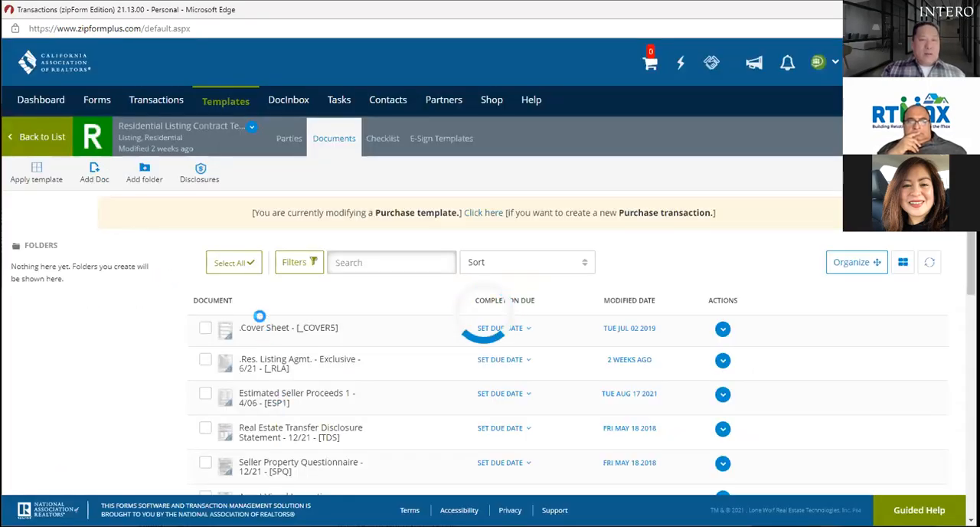
pyautogui.click(34, 135)
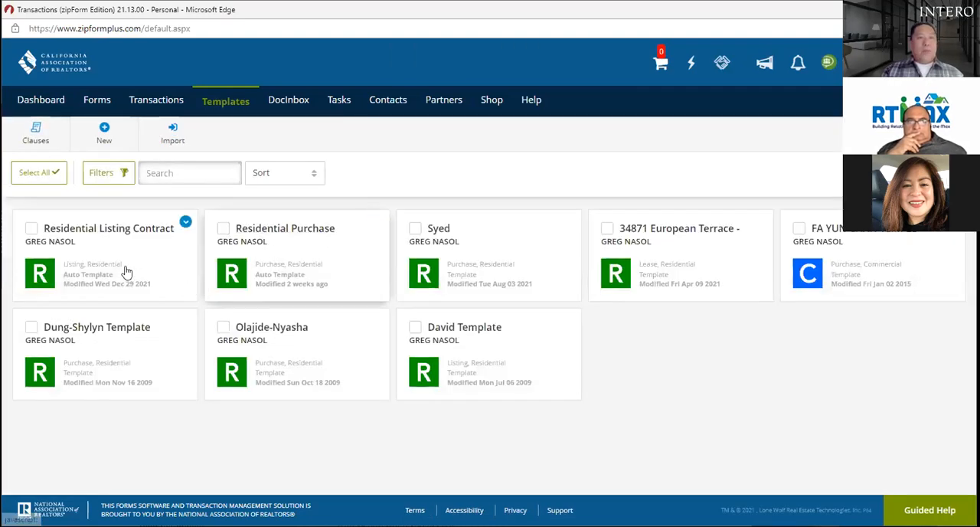
pyautogui.click(290, 240)
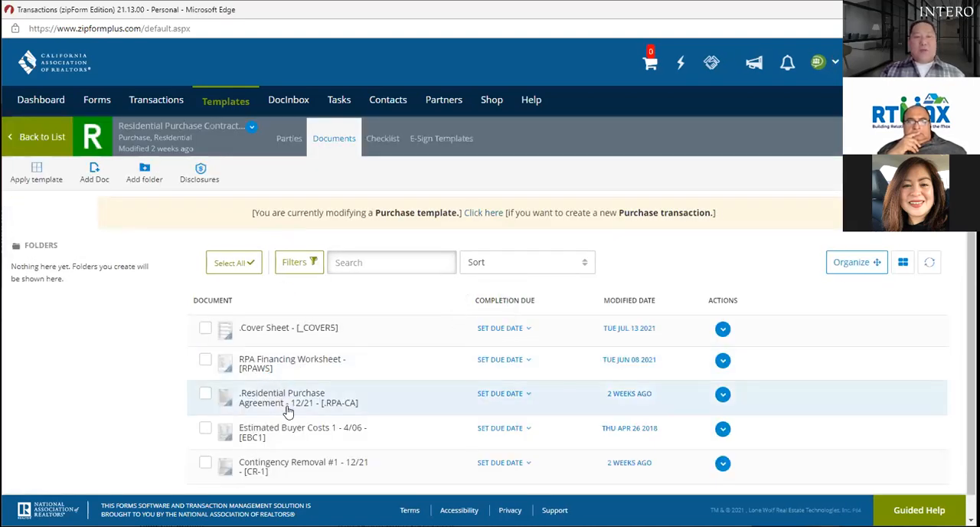
# Step: Open the Estimated Buyer Costs form in full screen and review its preset charges, cash needed to close and monthly payments
pyautogui.click(311, 437)
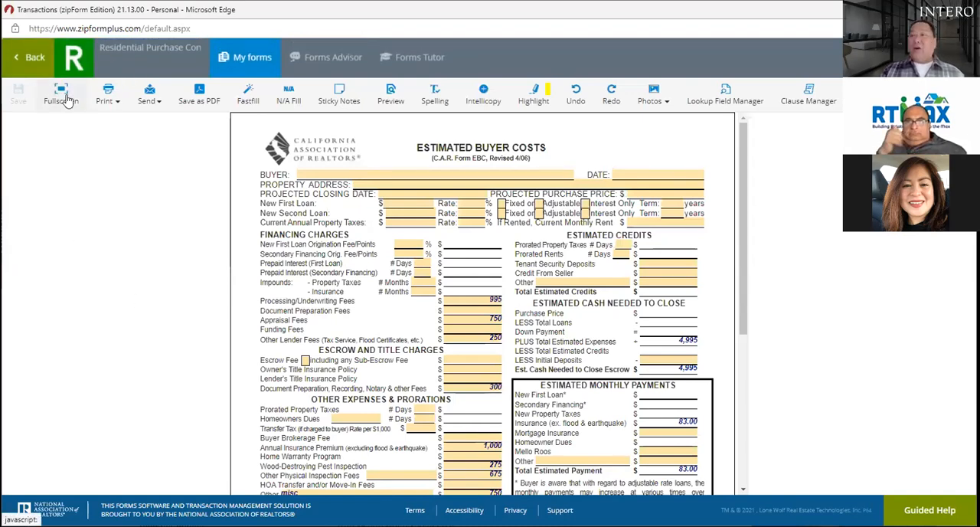
pyautogui.click(61, 95)
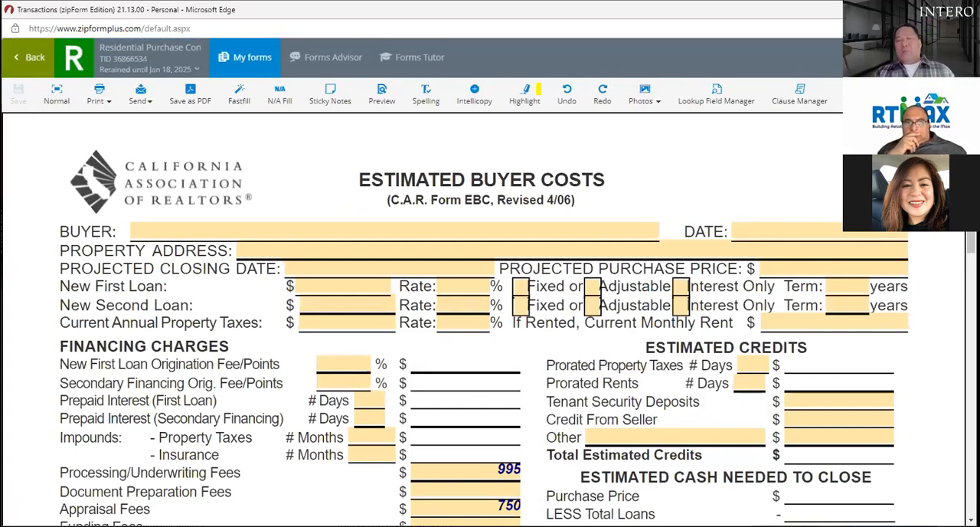
pyautogui.scroll(-3, 490, 321)
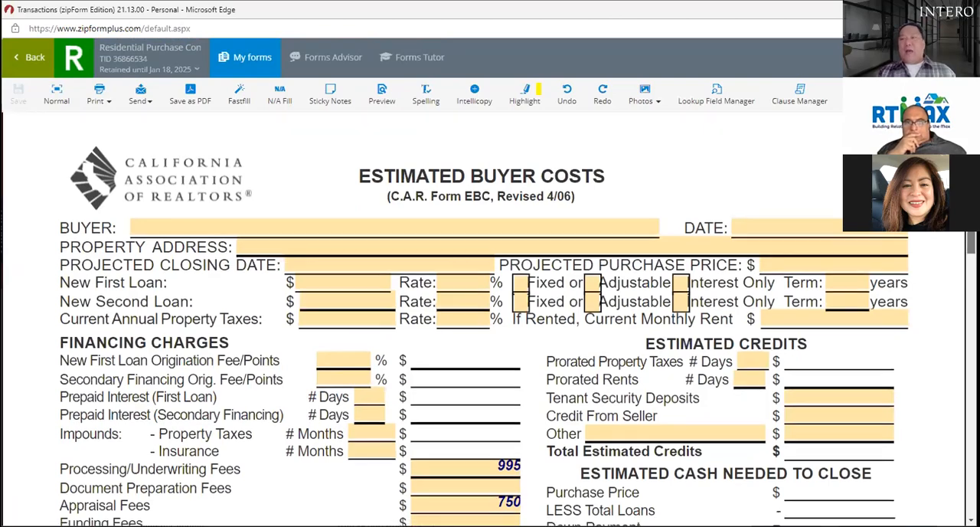
pyautogui.scroll(-3, 490, 322)
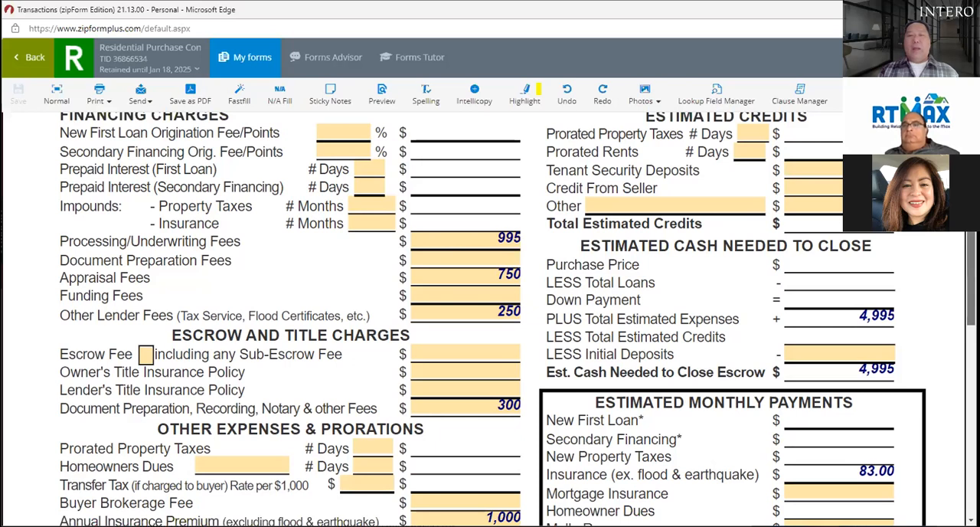
pyautogui.scroll(-1, 517, 319)
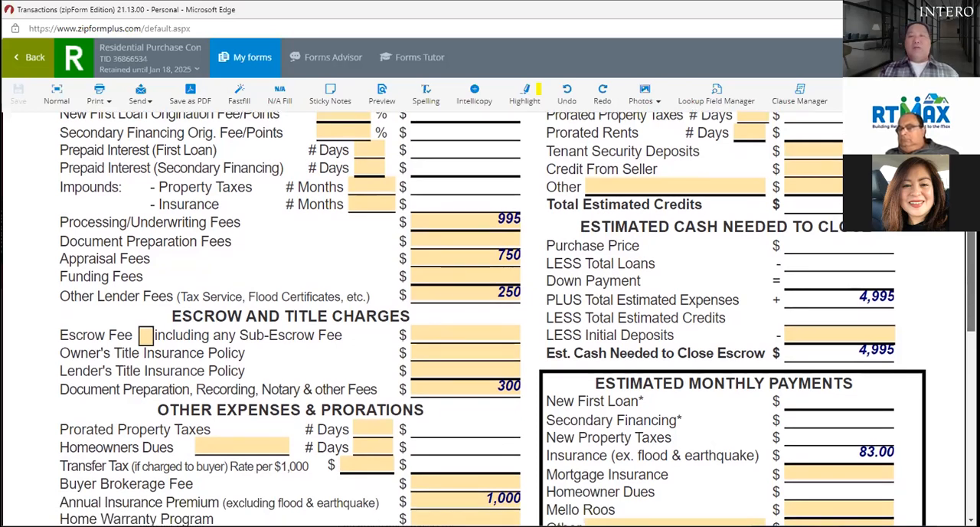
pyautogui.scroll(-1, 489, 318)
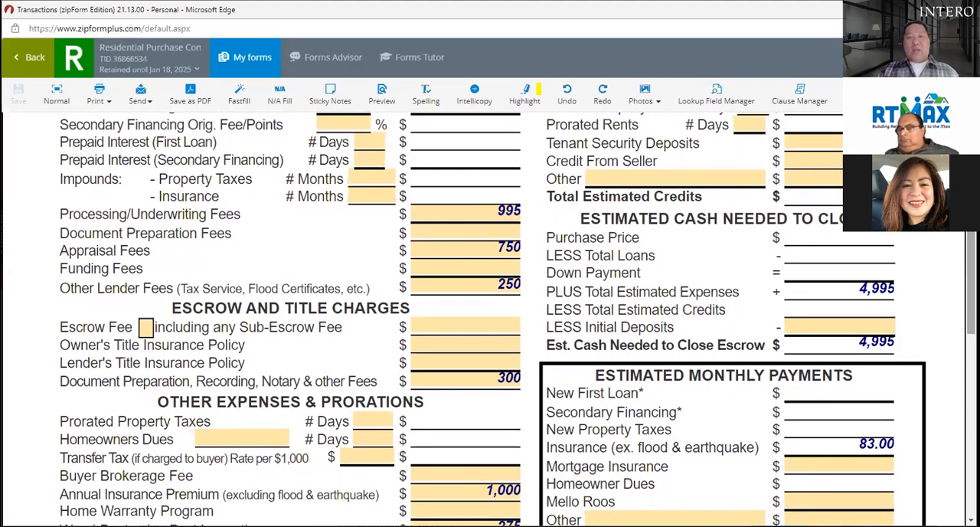
# Step: Enter 7500 as the buyer's transfer tax rate per $1,000 under Other Expenses & Prorations
pyautogui.scroll(-2, 503, 219)
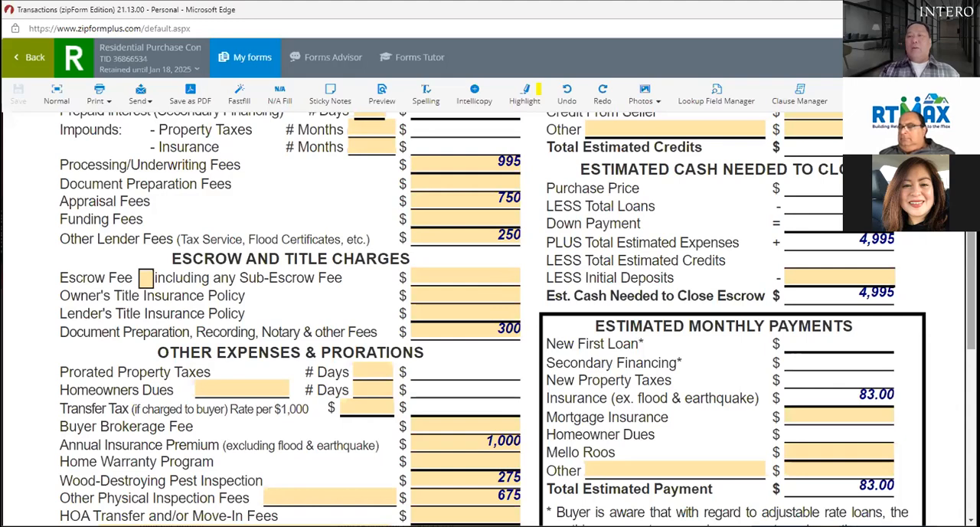
pyautogui.scroll(-3, 184, 161)
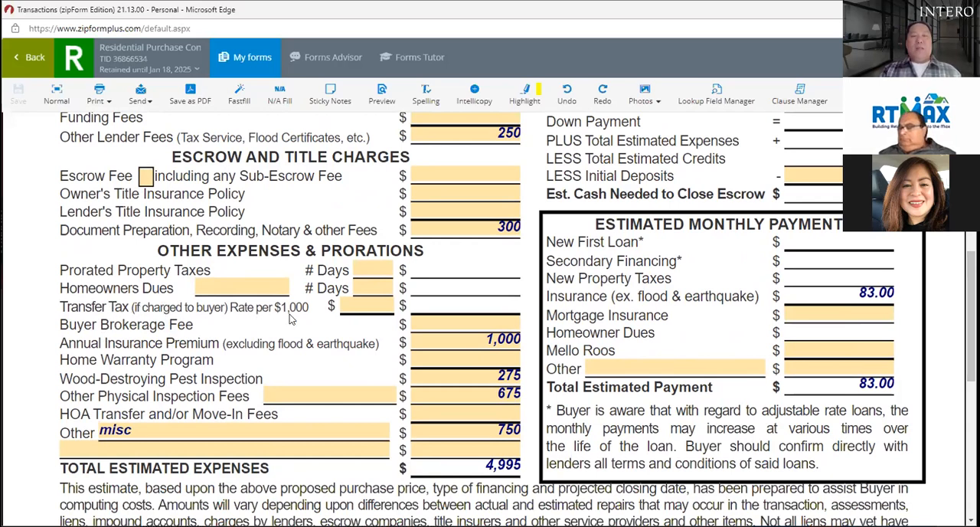
pyautogui.click(365, 305)
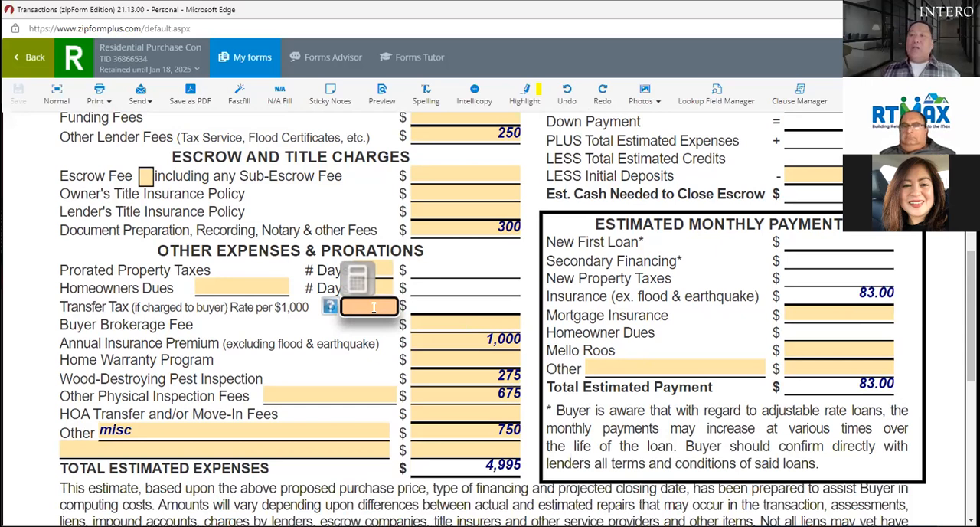
pyautogui.write('7500')
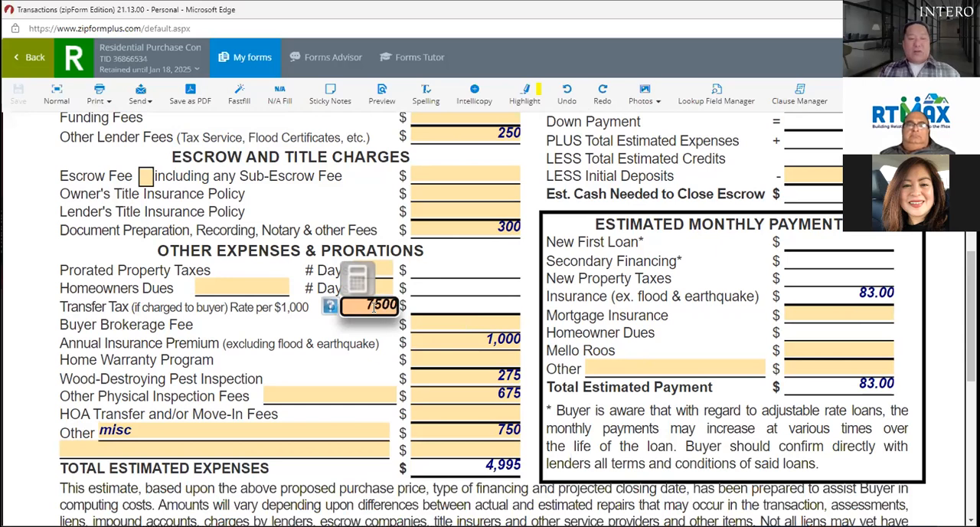
pyautogui.press('Tab')
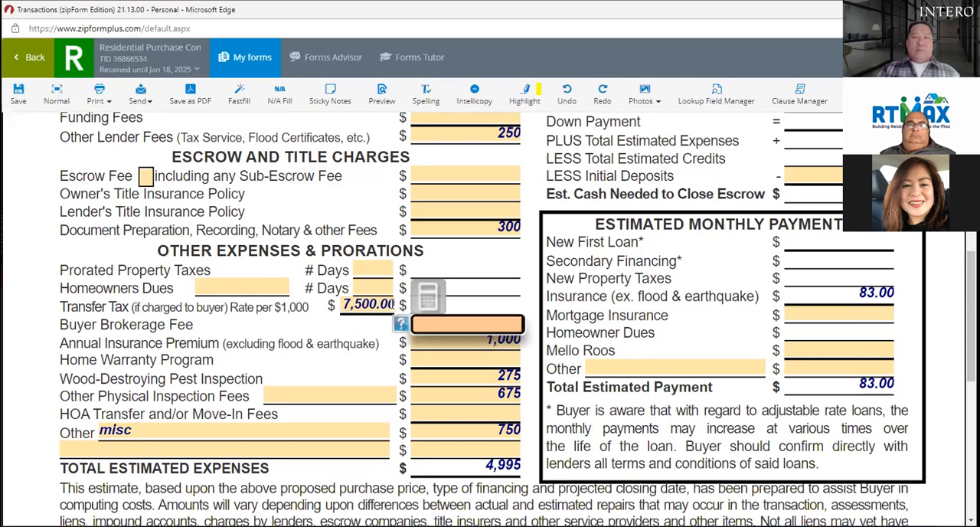
# Step: Replace the transfer tax rate per $1,000 with 750 and clear the field again
pyautogui.click(385, 304)
pyautogui.press('BackSpace')
pyautogui.press('BackSpace')
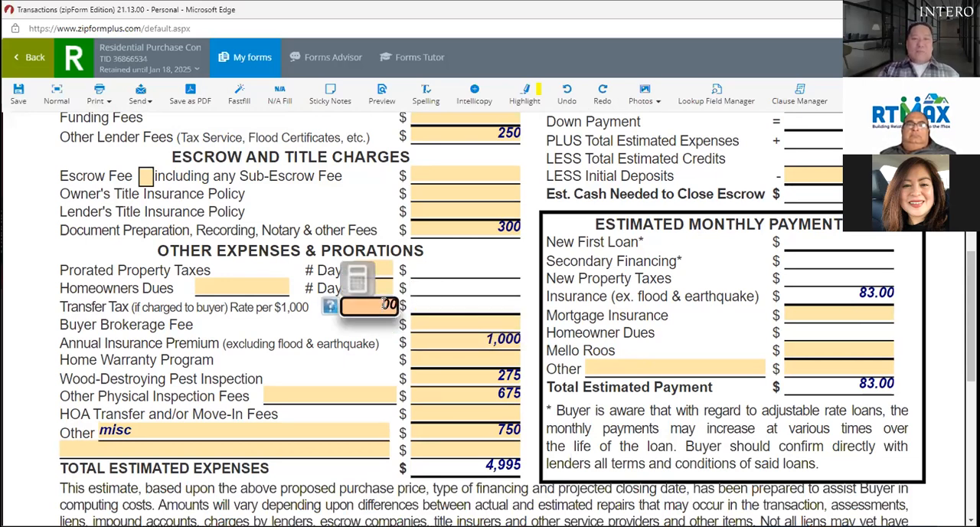
pyautogui.press('Delete')
pyautogui.press('Delete')
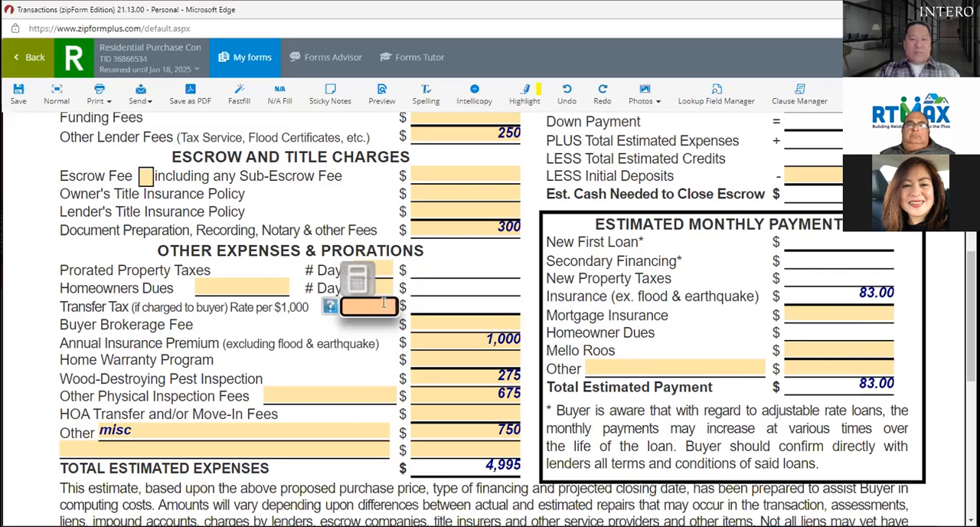
pyautogui.write('750')
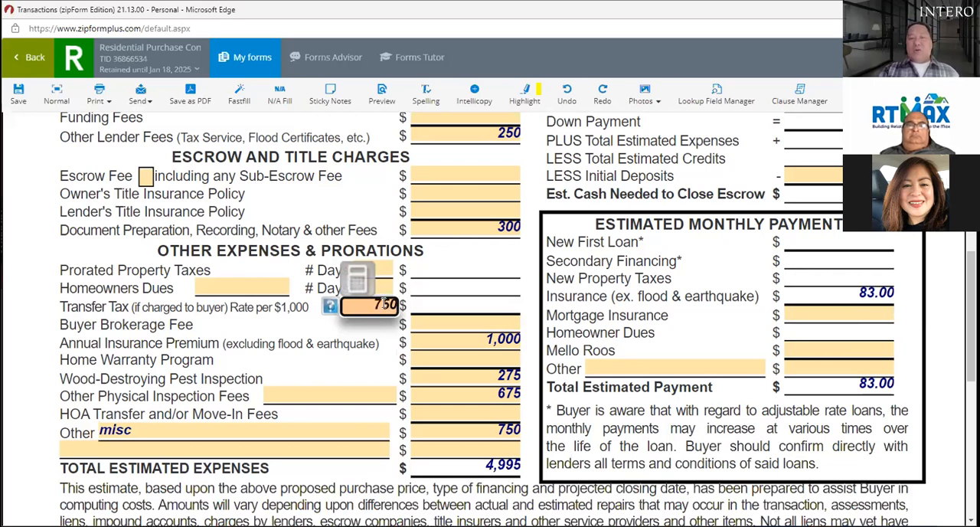
pyautogui.press('BackSpace')
pyautogui.press('BackSpace')
pyautogui.press('BackSpace')
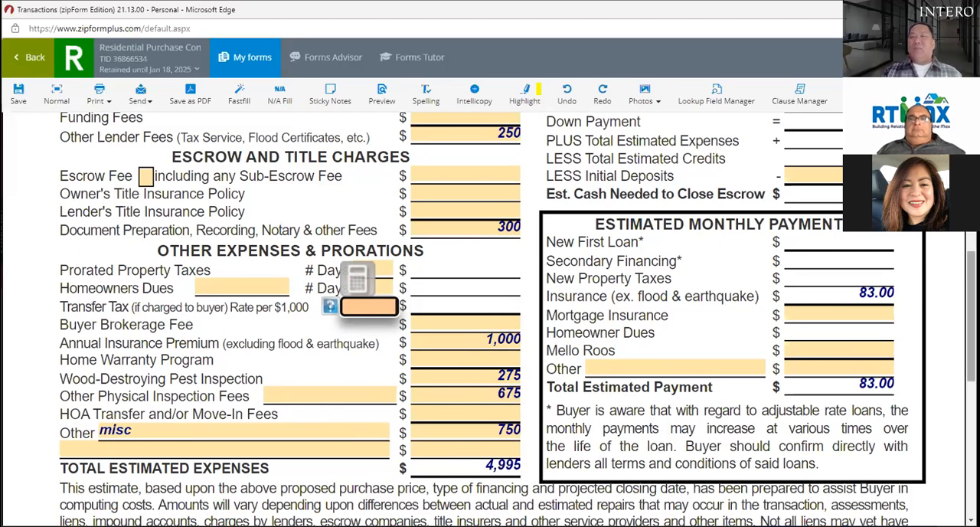
# Step: Look over the total estimated expenses and disclaimer, and return to the buyer, property and loan details at the form's start
pyautogui.scroll(-1, 516, 318)
pyautogui.scroll(-1, 517, 318)
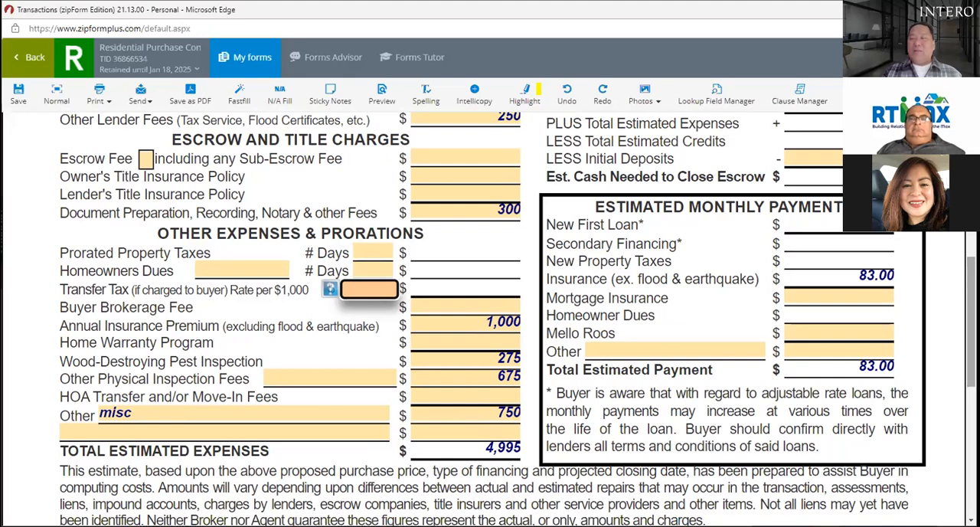
pyautogui.scroll(5, 490, 318)
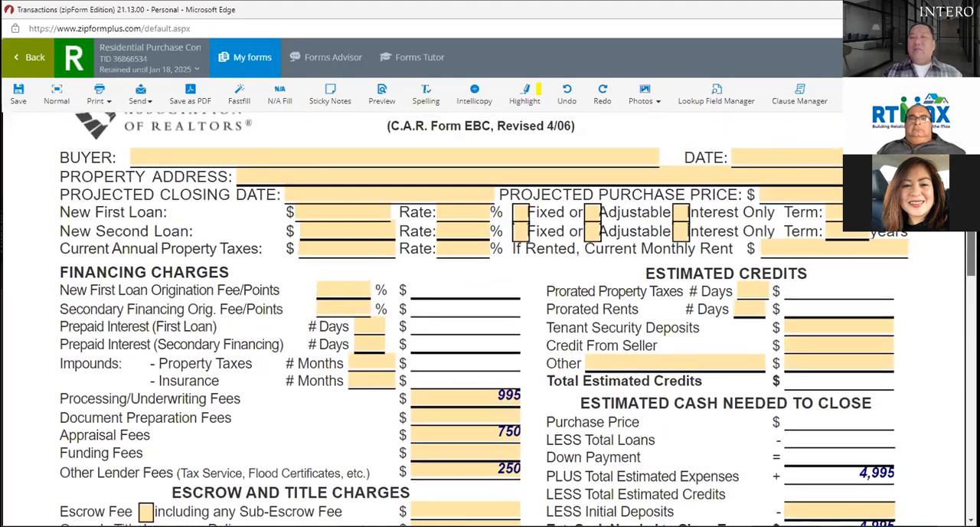
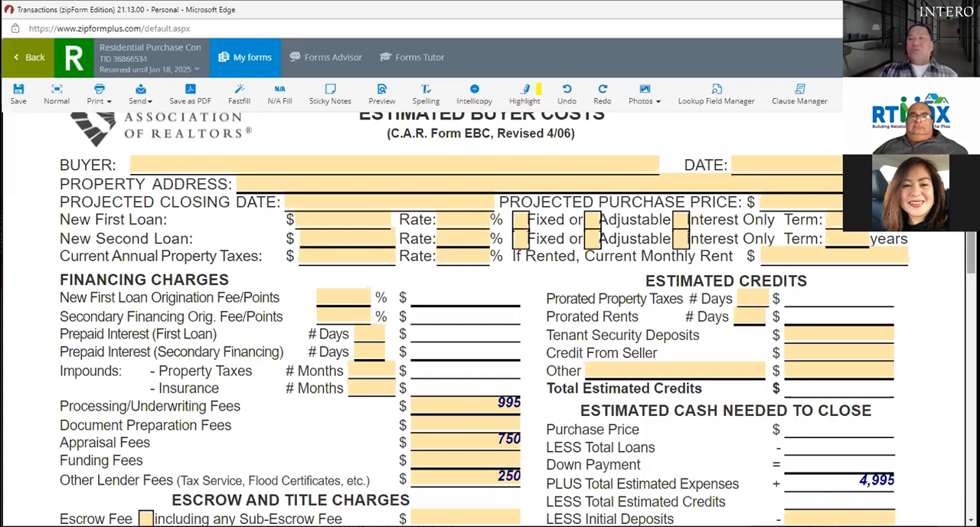
# Step: Review the Estimated Buyer Costs form from the loan details through charges, credits, cash to close and total estimated expenses
pyautogui.moveTo(970, 254); pyautogui.dragTo(970, 255)
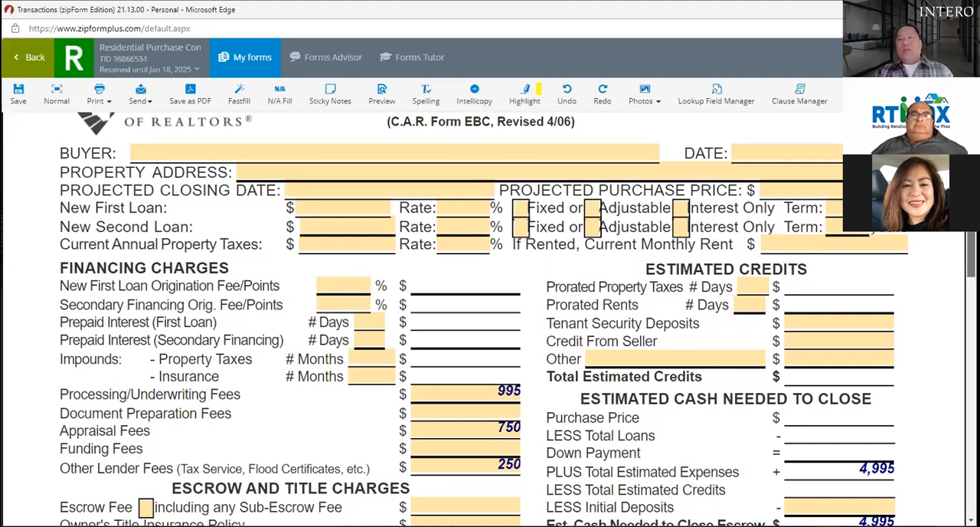
pyautogui.scroll(-2, 517, 319)
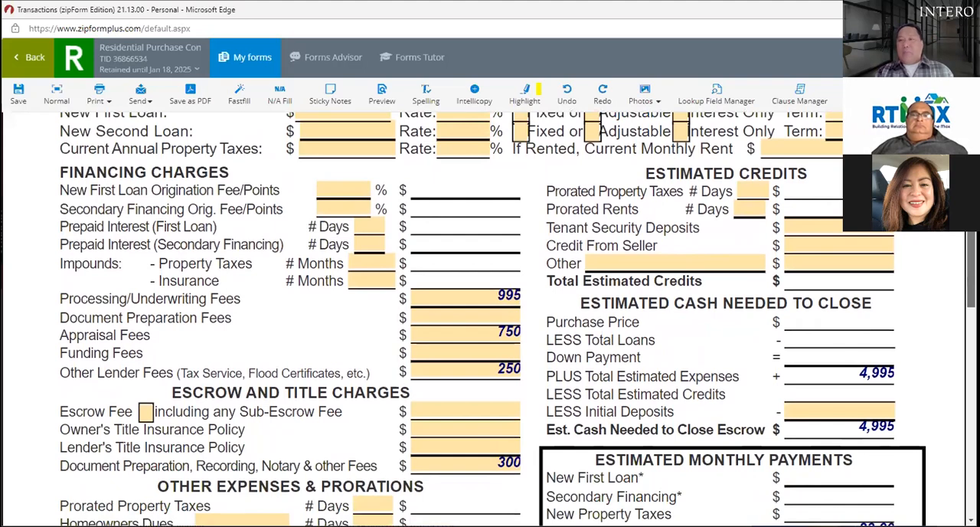
pyautogui.scroll(3, 518, 318)
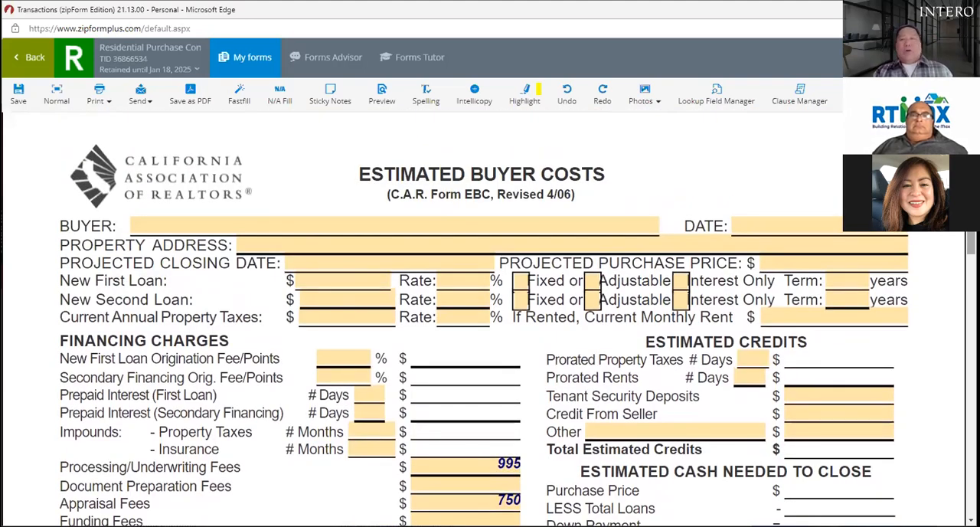
pyautogui.scroll(-2, 410, 206)
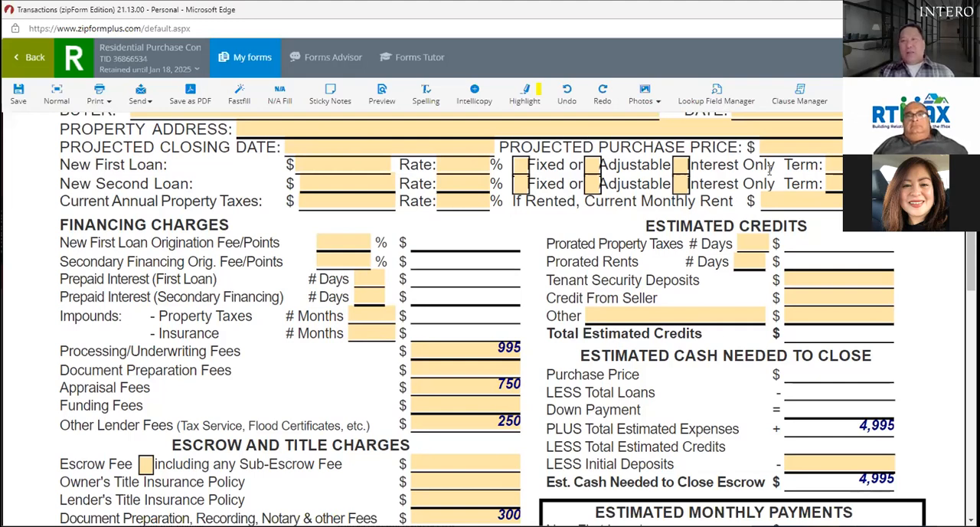
pyautogui.scroll(-3, 411, 235)
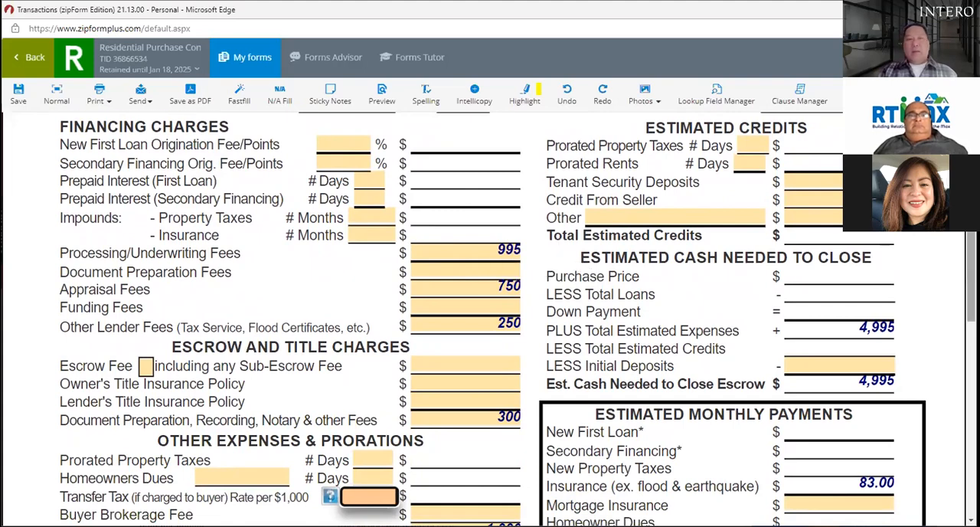
pyautogui.scroll(-2, 488, 292)
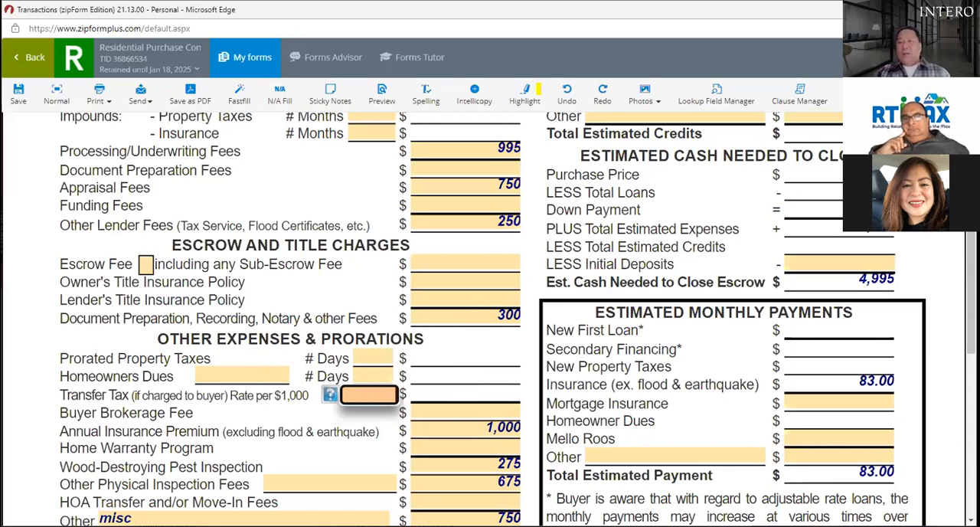
pyautogui.scroll(-3, 517, 319)
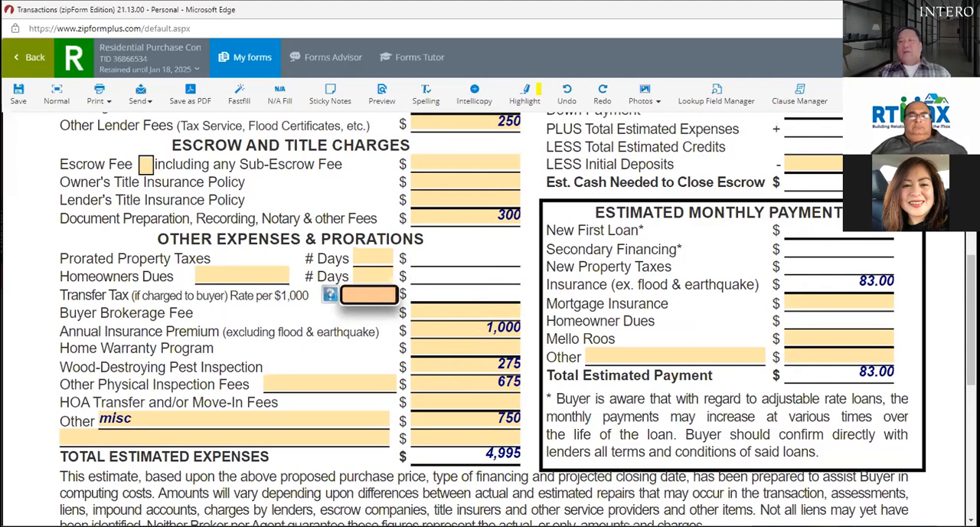
pyautogui.scroll(3, 516, 318)
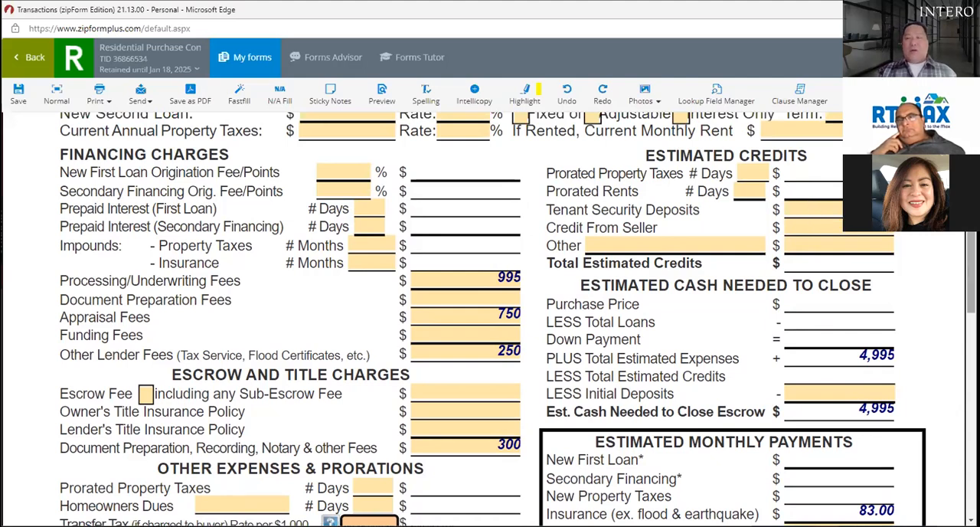
pyautogui.scroll(3, 806, 205)
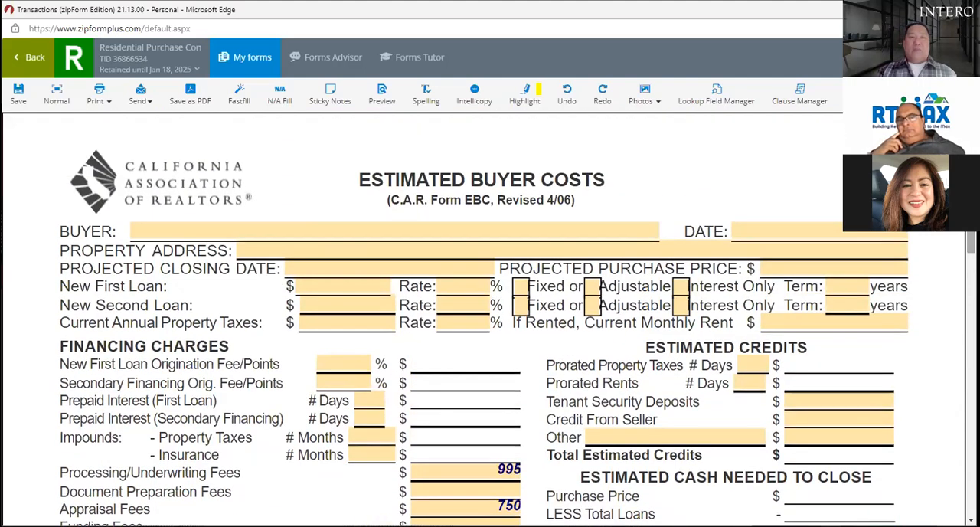
# Step: Set the projected closing date to 02/25/2022
pyautogui.click(349, 268)
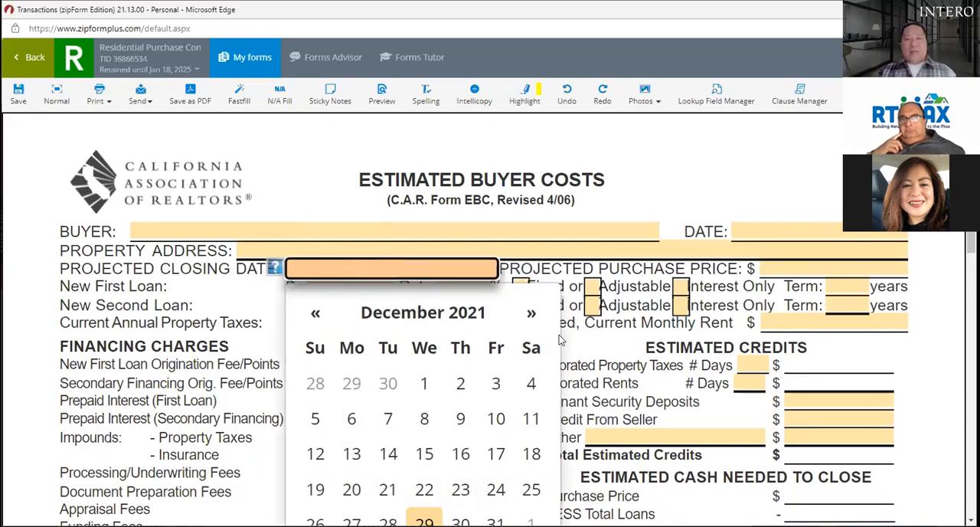
pyautogui.click(533, 314)
pyautogui.click(533, 315)
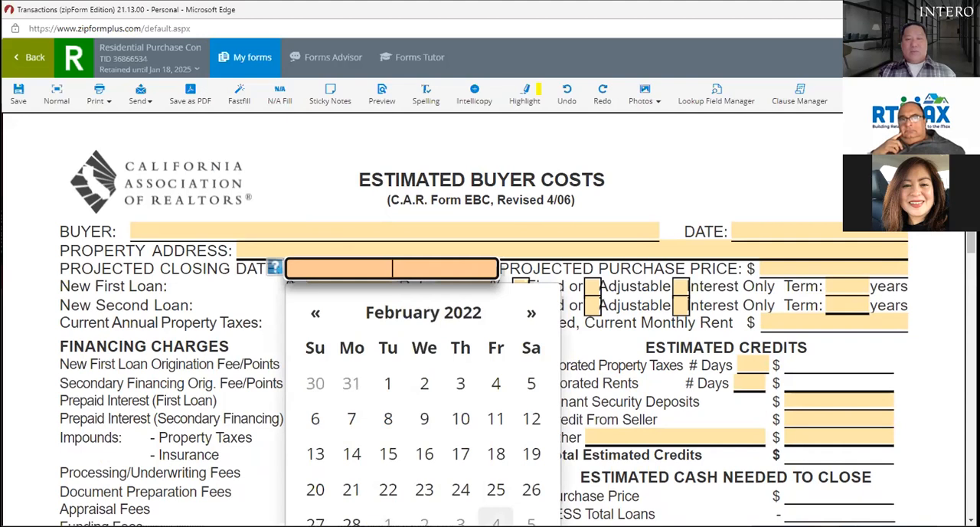
pyautogui.click(496, 490)
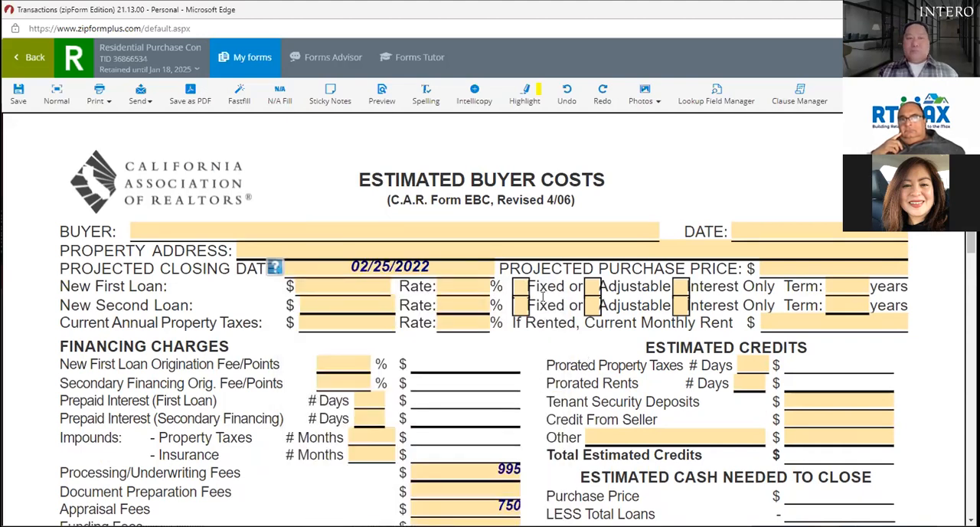
# Step: Enter a new first loan of 750,000, mark it as Fixed, and give it a 30-year term
pyautogui.click(331, 284)
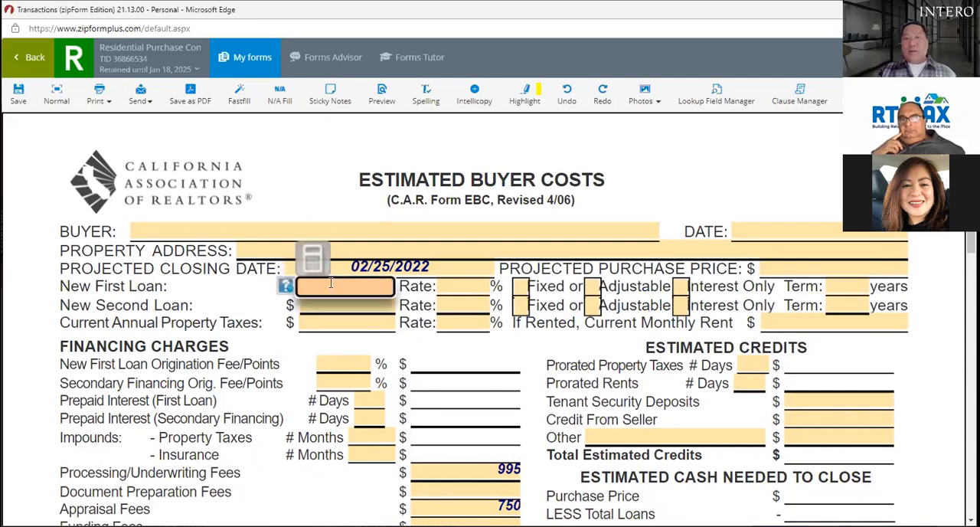
pyautogui.write('750000')
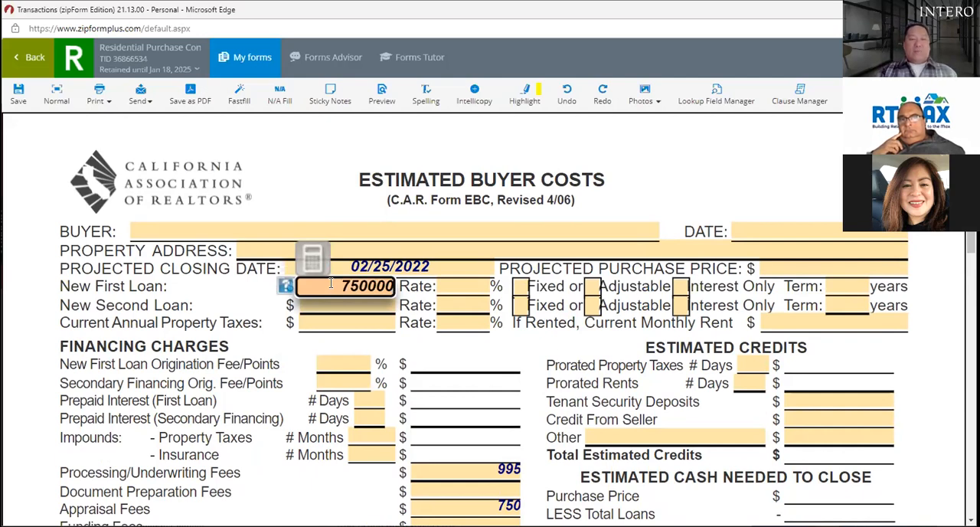
pyautogui.press('Tab')
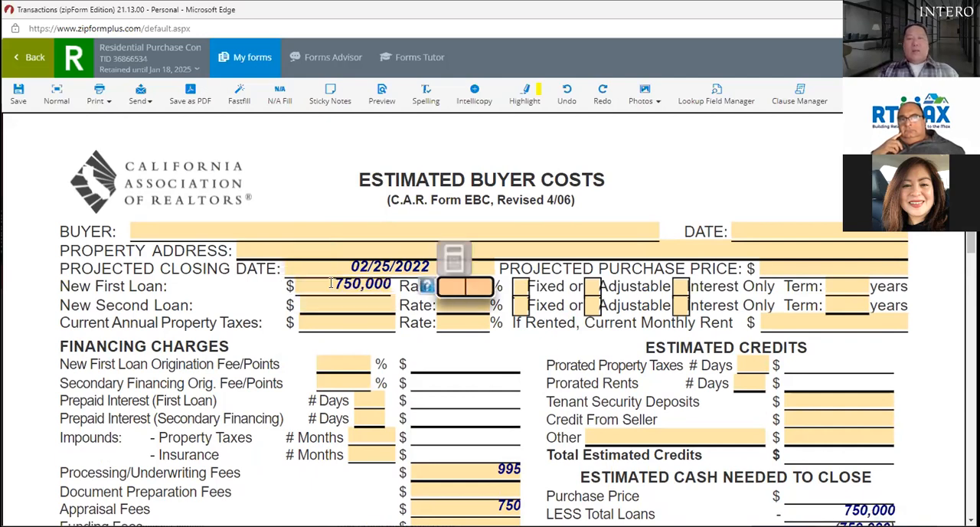
pyautogui.click(527, 295)
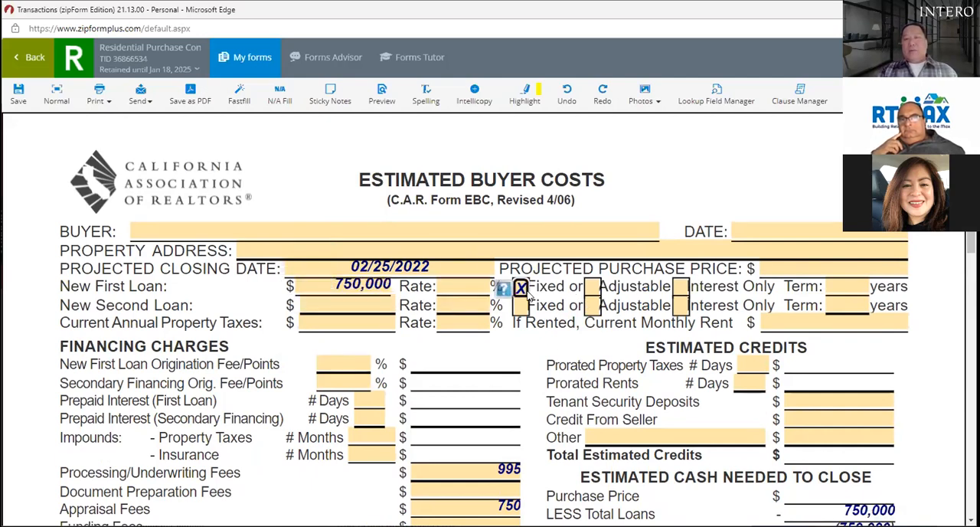
pyautogui.click(837, 290)
pyautogui.write('30')
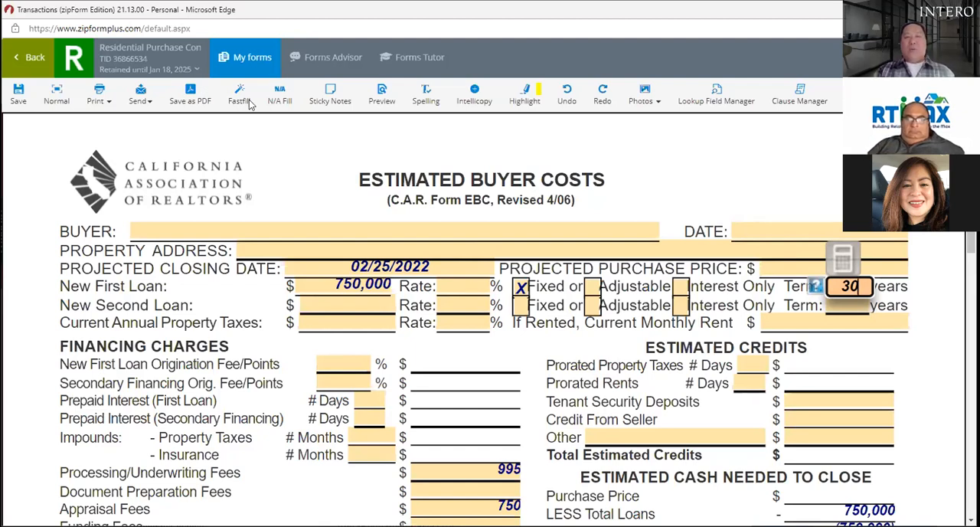
# Step: Enter 180 days for the prorated property taxes under Estimated Credits
pyautogui.click(373, 324)
pyautogui.click(467, 327)
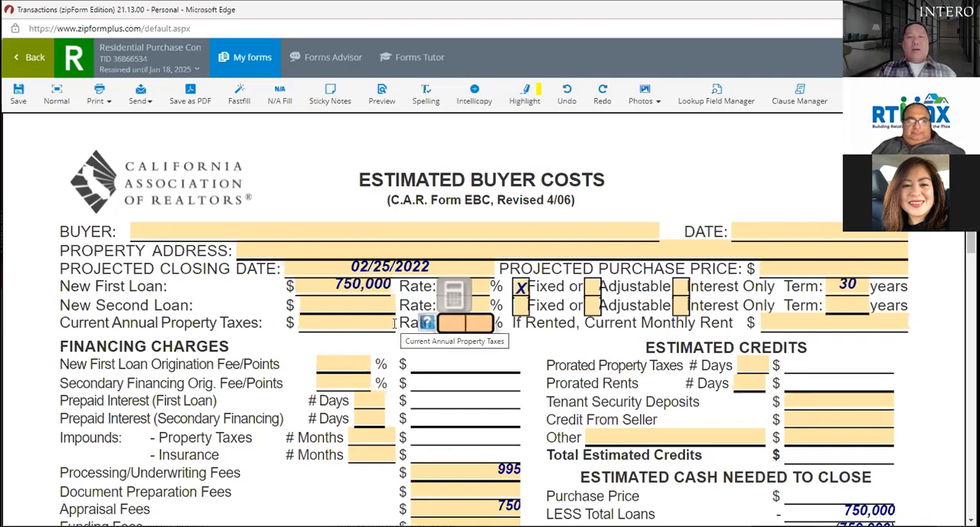
pyautogui.click(750, 364)
pyautogui.write('180')
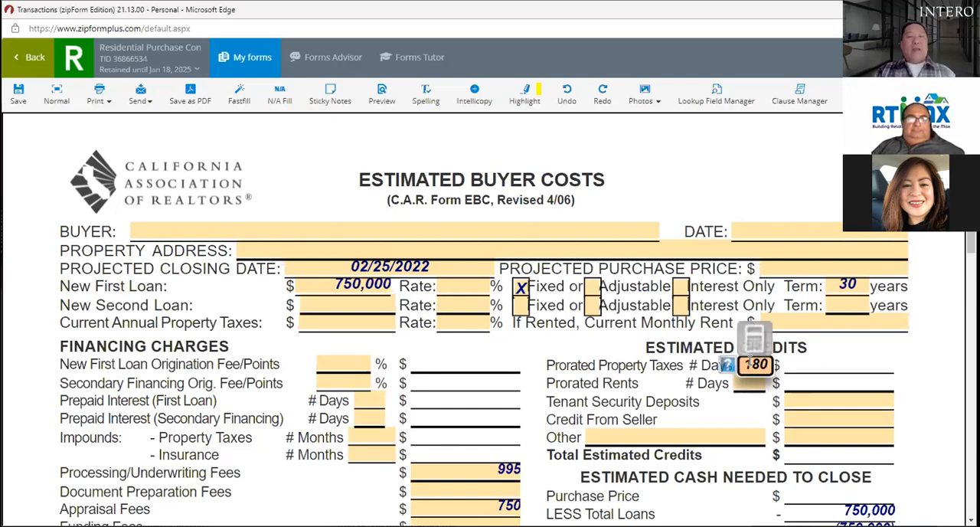
pyautogui.click(870, 370)
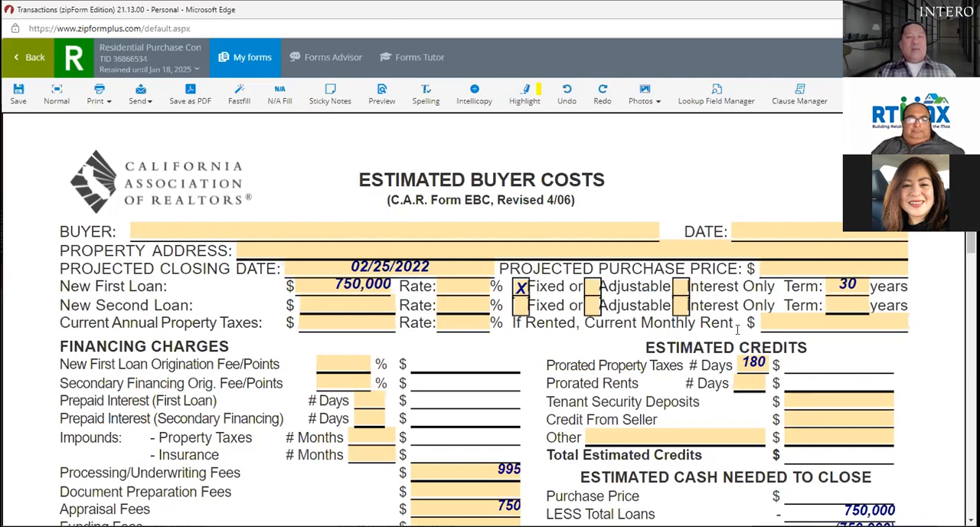
# Step: Set the rate for the current annual property taxes to 1.25%
pyautogui.click(471, 325)
pyautogui.write('1.25')
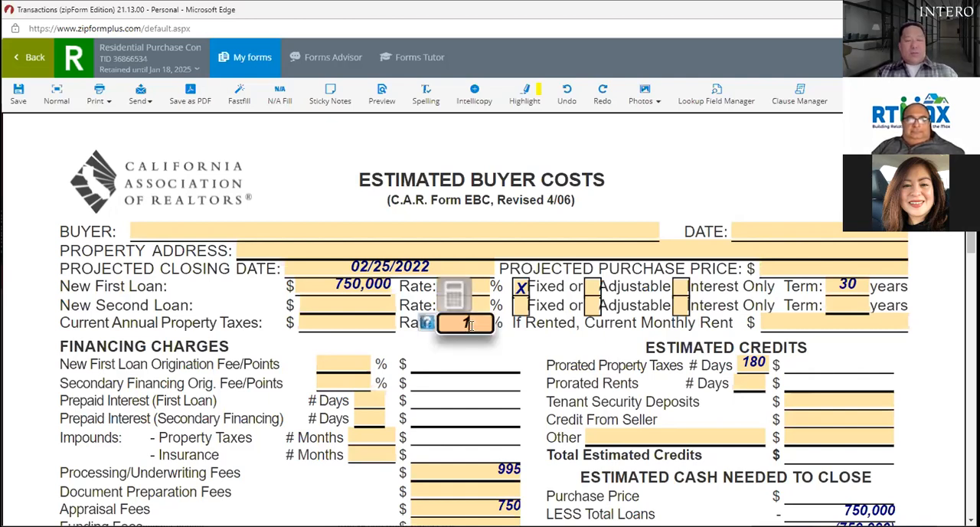
pyautogui.click(522, 323)
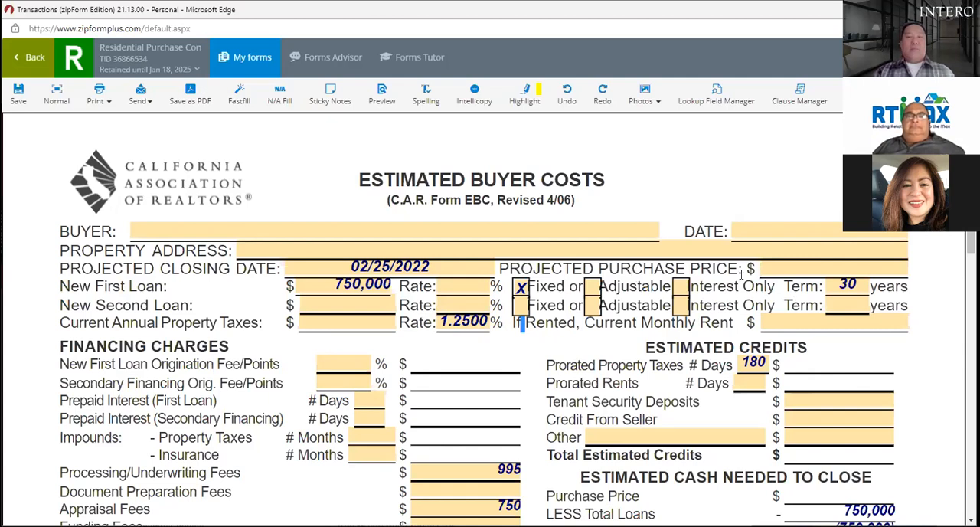
# Step: Enter 1,000,000 as the projected purchase price
pyautogui.click(781, 266)
pyautogui.write('1,000,00')
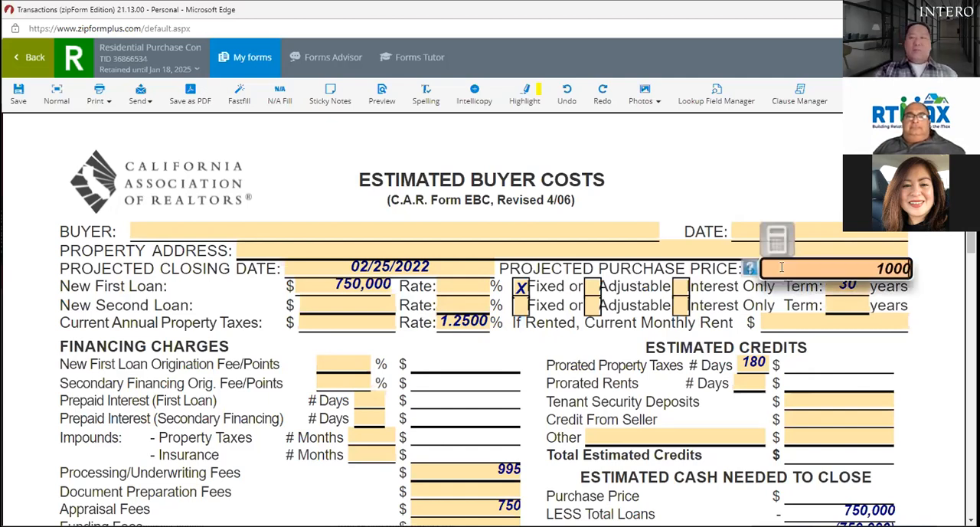
pyautogui.write('0')
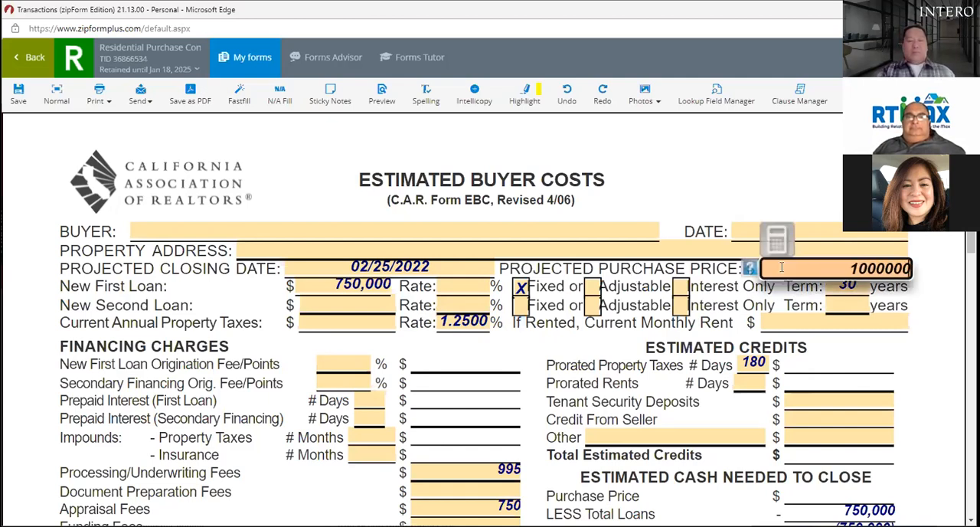
pyautogui.press('Tab')
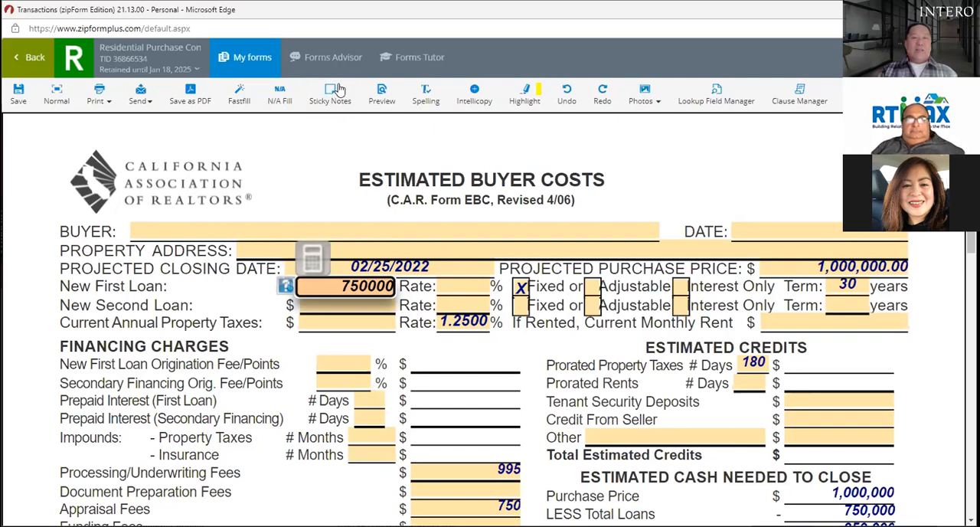
# Step: Enter 6000 as the current annual property taxes
pyautogui.click(343, 325)
pyautogui.write('6000')
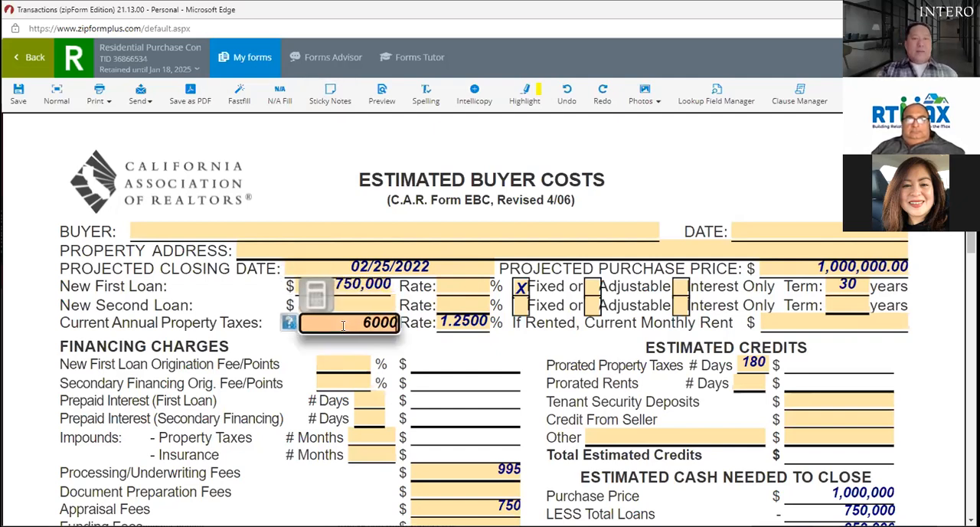
pyautogui.press('Tab')
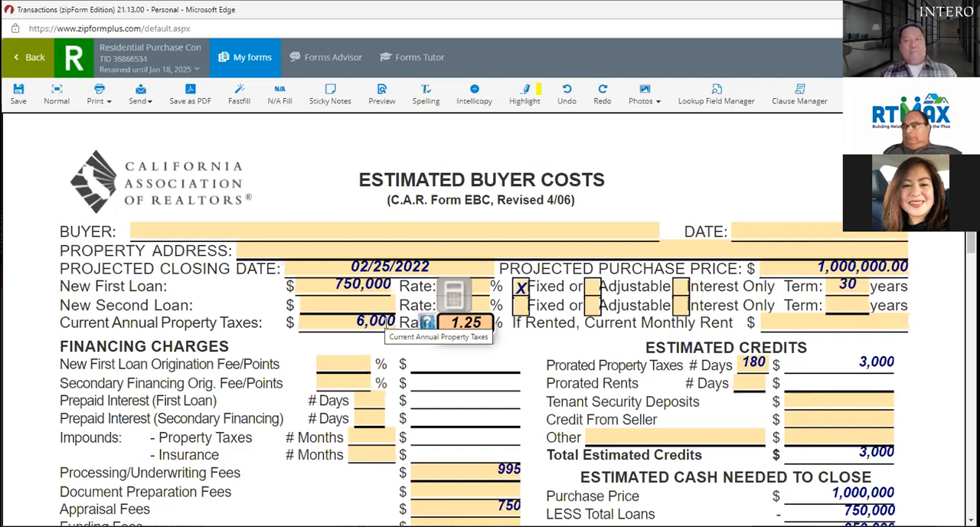
# Step: Add an Other item under Estimated Credits described as "supp tax 3125" with an amount of 3,125
pyautogui.scroll(-2, 566, 360)
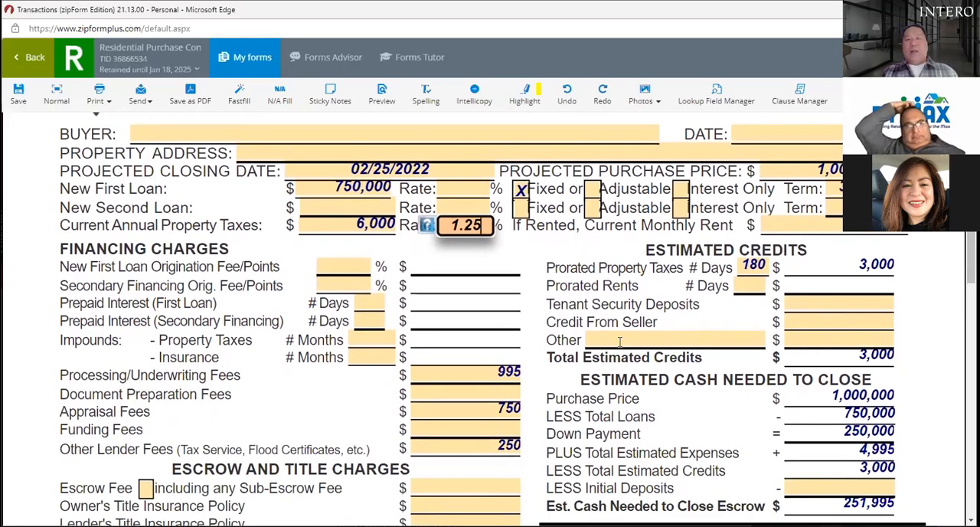
pyautogui.click(644, 333)
pyautogui.write('s')
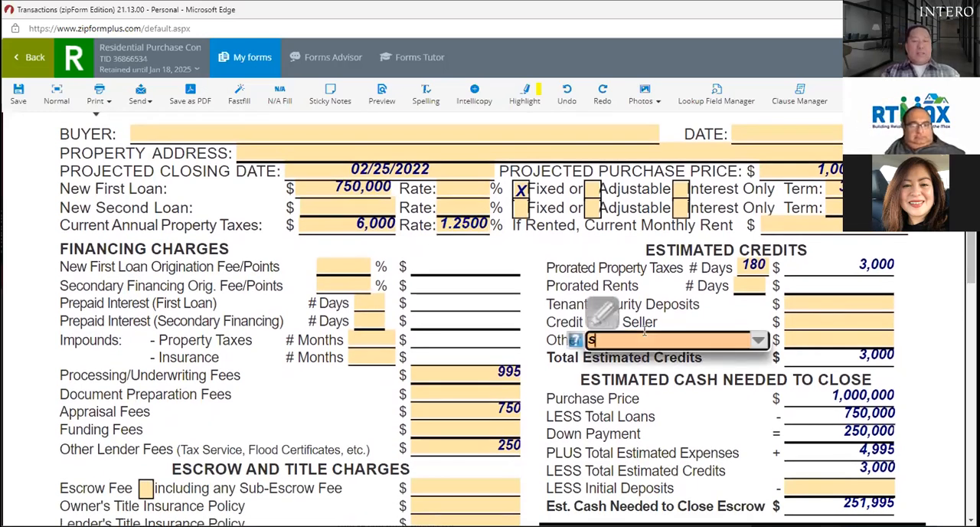
pyautogui.write('upp tax')
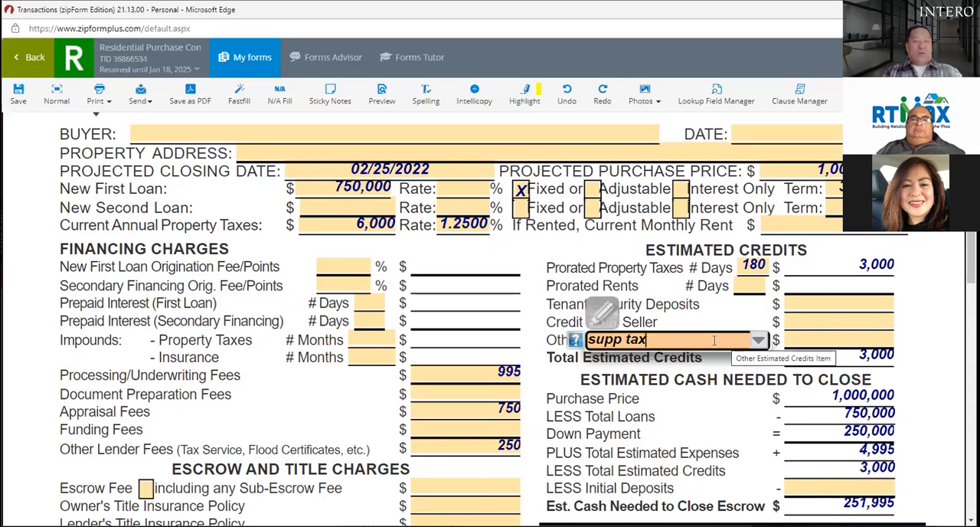
pyautogui.write('325')
pyautogui.press('BackSpace')
pyautogui.press('BackSpace')
pyautogui.write('125')
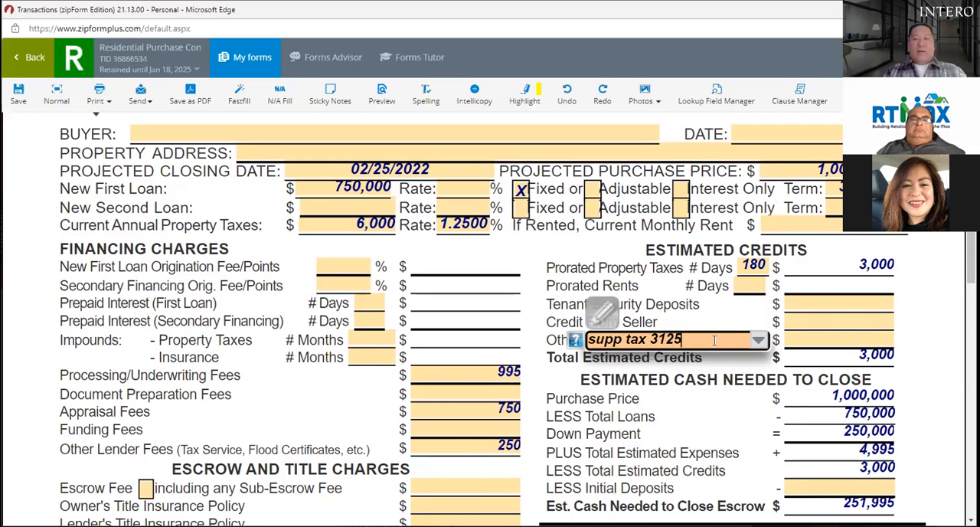
pyautogui.click(821, 337)
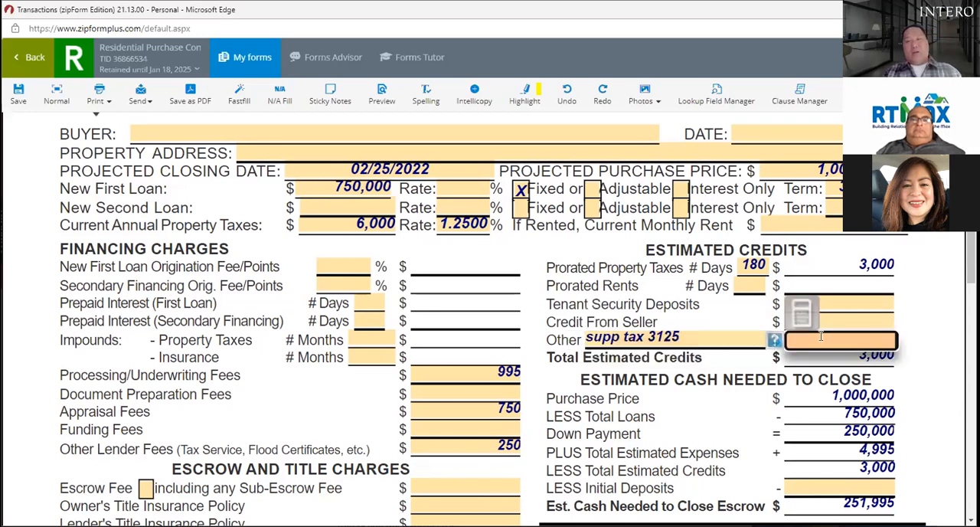
pyautogui.write('3125')
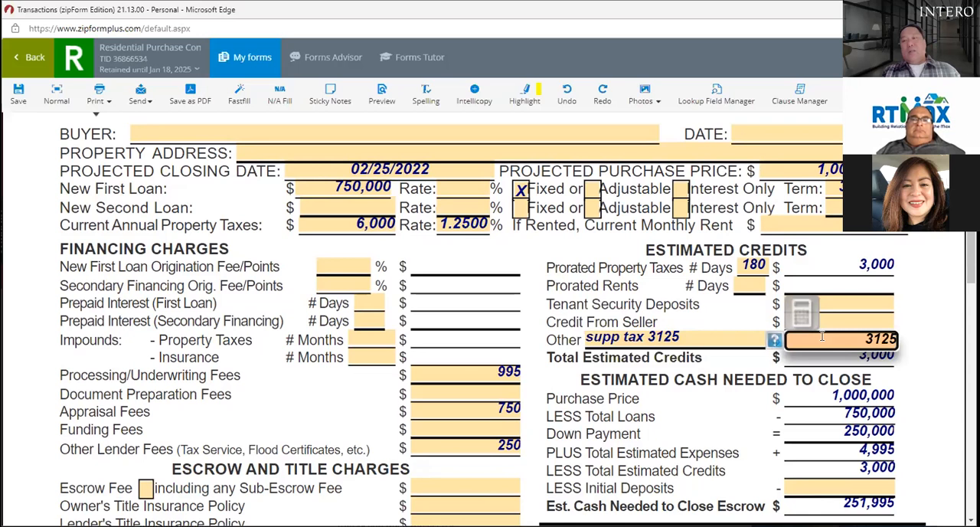
pyautogui.click(918, 324)
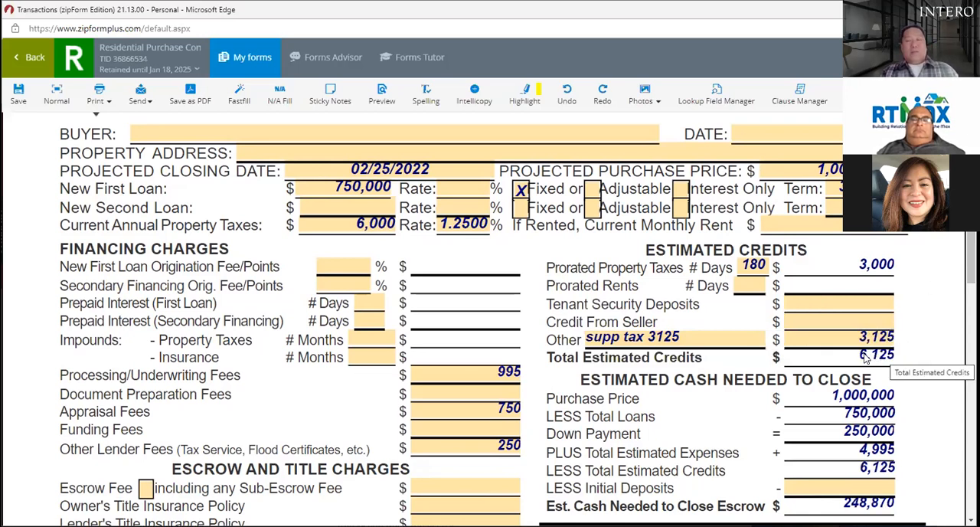
pyautogui.scroll(-3, 897, 271)
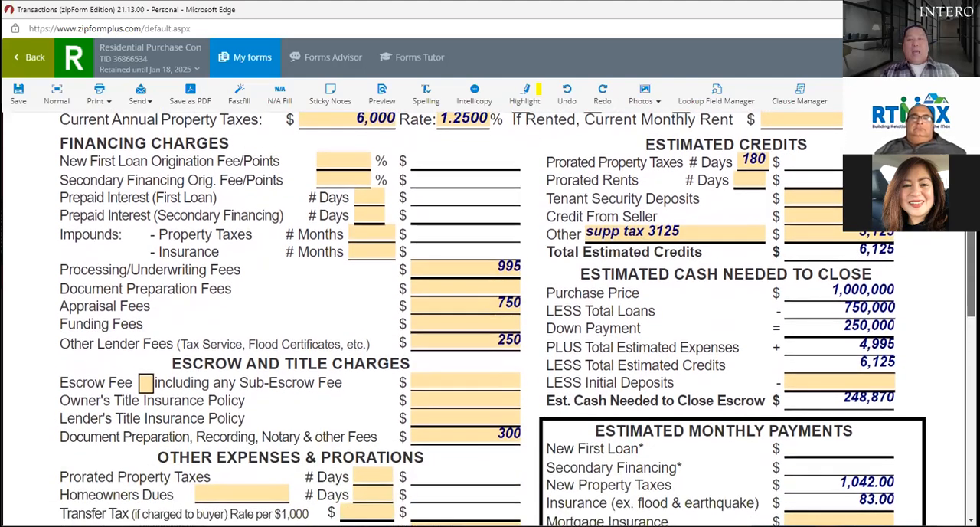
# Step: Enter 1,200 as the escrow fee under Escrow and Title Charges
pyautogui.scroll(-1, 703, 230)
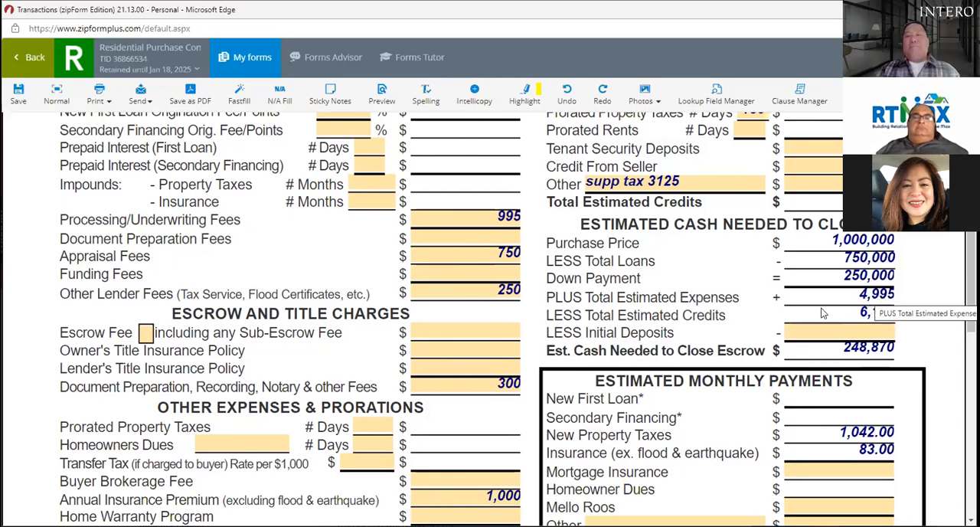
pyautogui.click(437, 329)
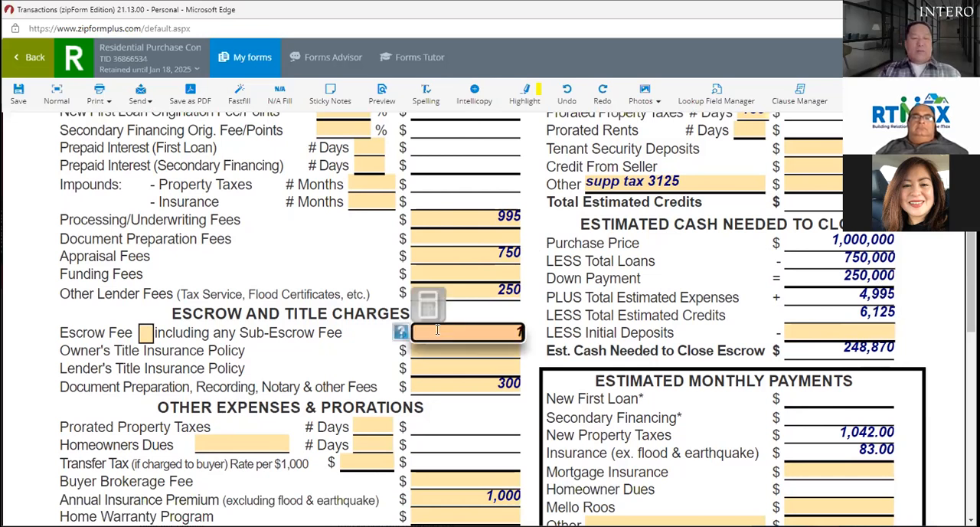
pyautogui.write('1200')
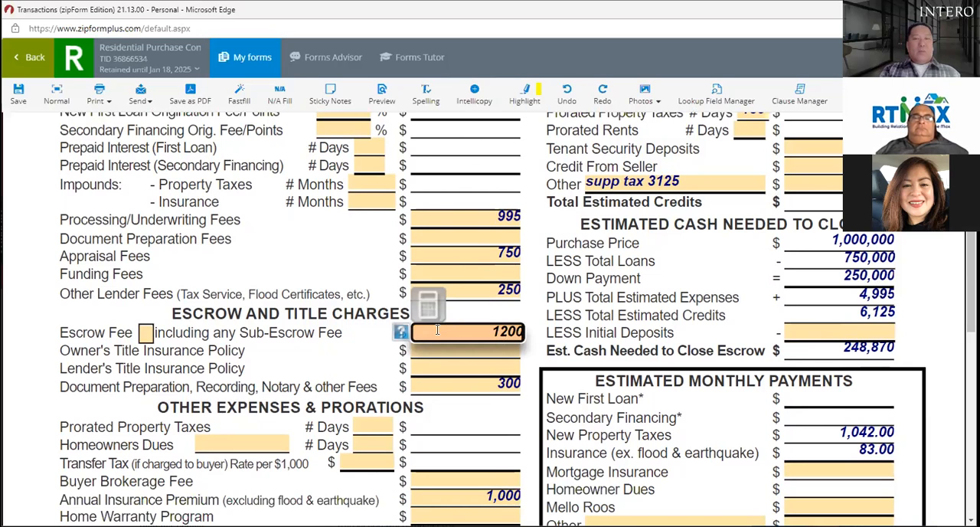
pyautogui.press('Tab')
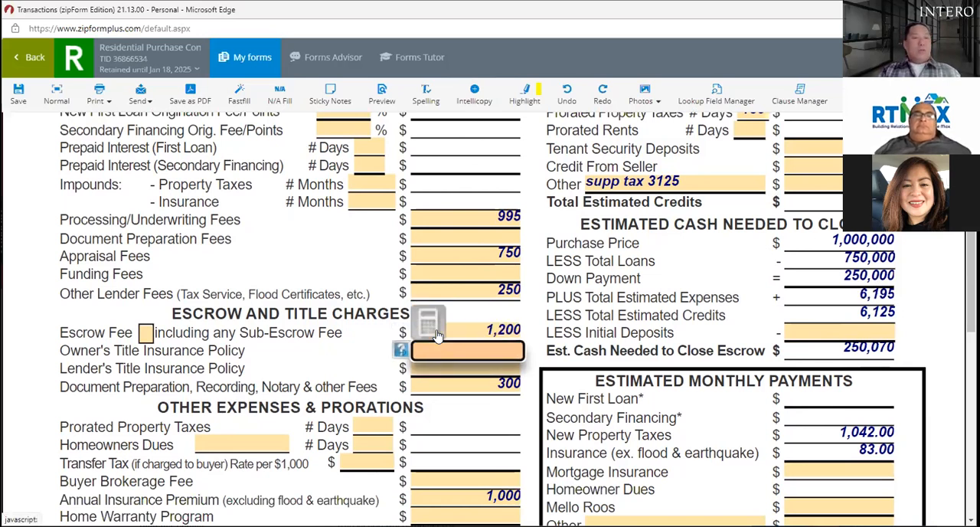
# Step: Enter 1,500 for the owner's title insurance policy and 2,000 for the lender's title insurance policy
pyautogui.write('1500')
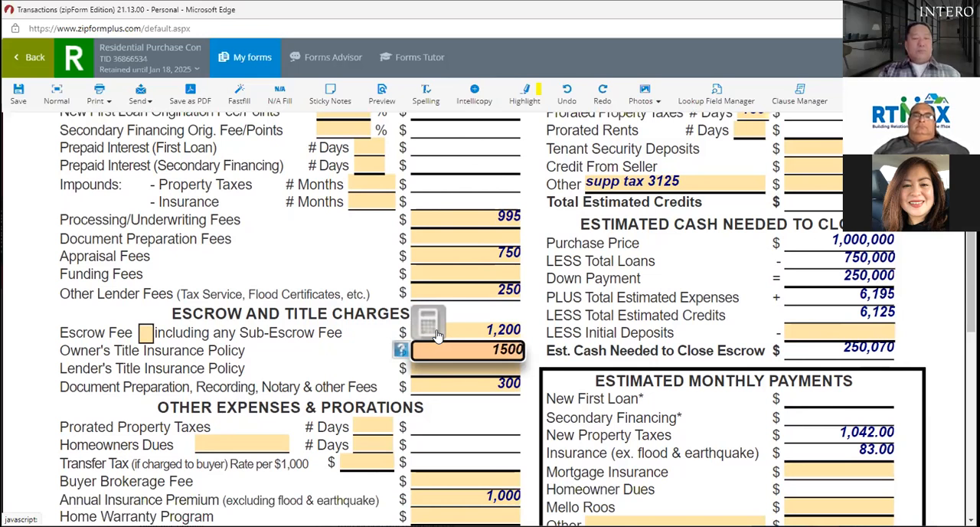
pyautogui.press('Tab')
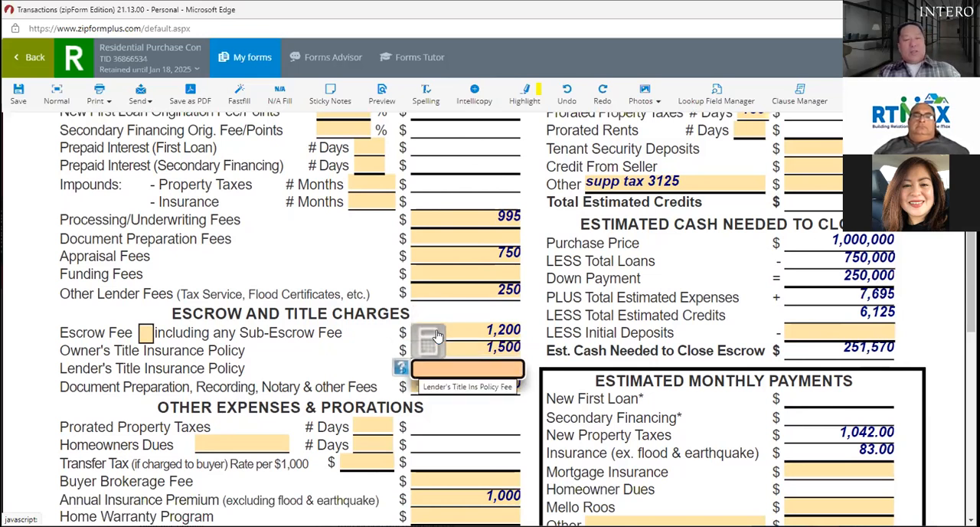
pyautogui.write('20000')
pyautogui.press('BackSpace')
pyautogui.press('Tab')
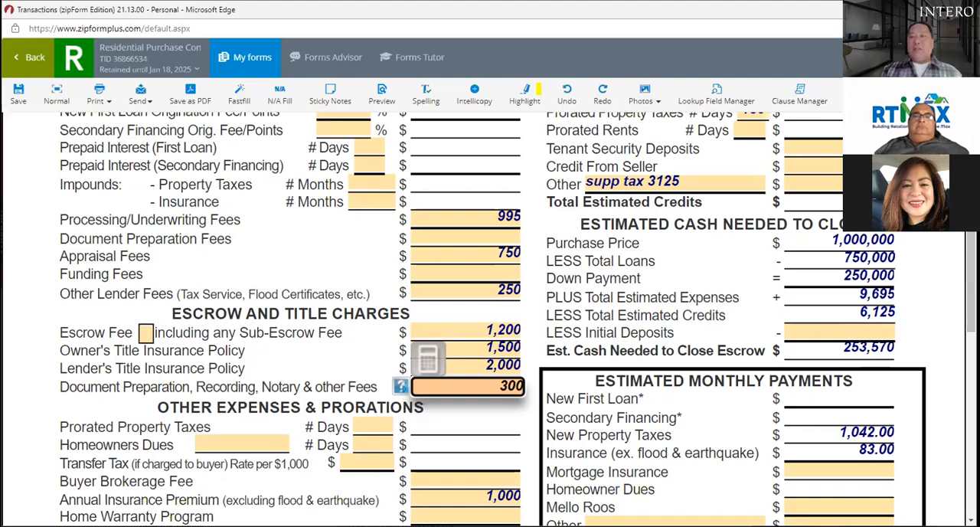
# Step: Clear the number of days for prorated property taxes under Estimated Credits
pyautogui.scroll(1, 873, 324)
pyautogui.scroll(1, 849, 289)
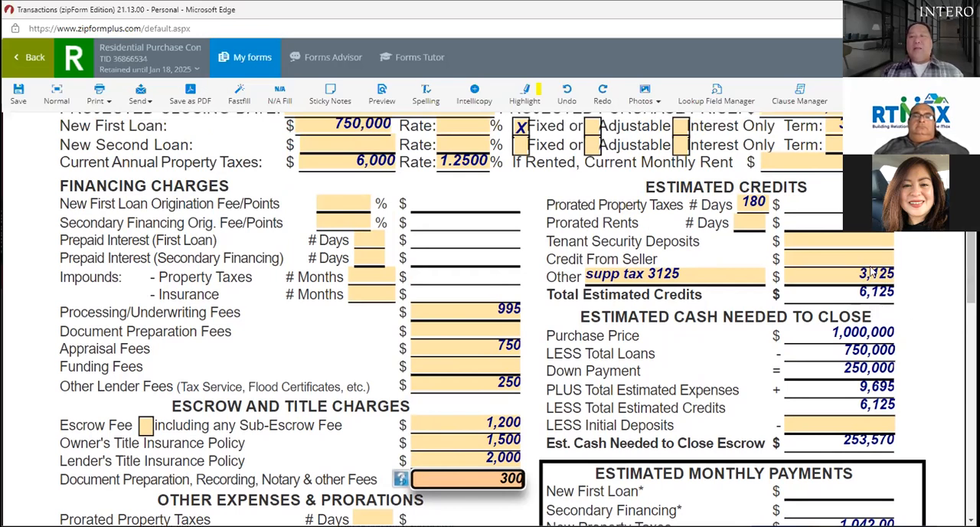
pyautogui.click(768, 203)
pyautogui.press('BackSpace')
pyautogui.press('BackSpace')
pyautogui.press('BackSpace')
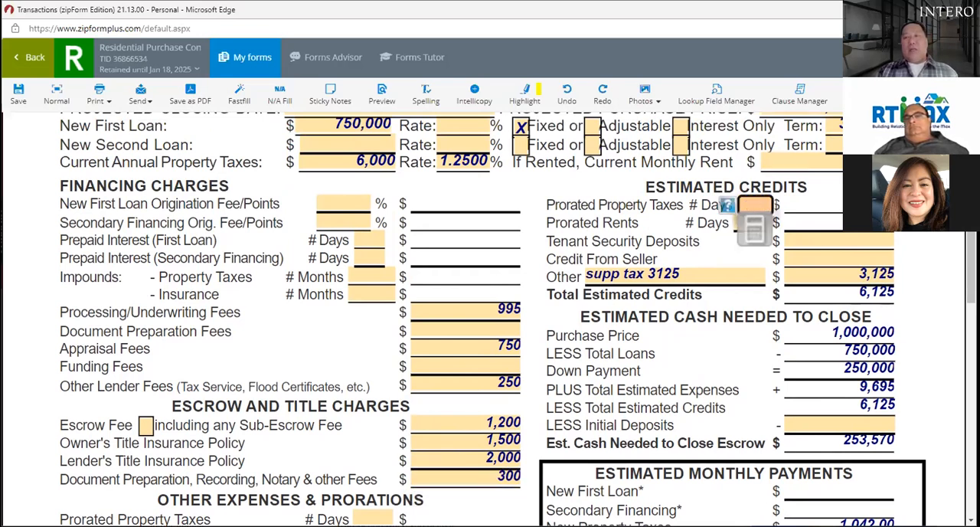
pyautogui.click(842, 272)
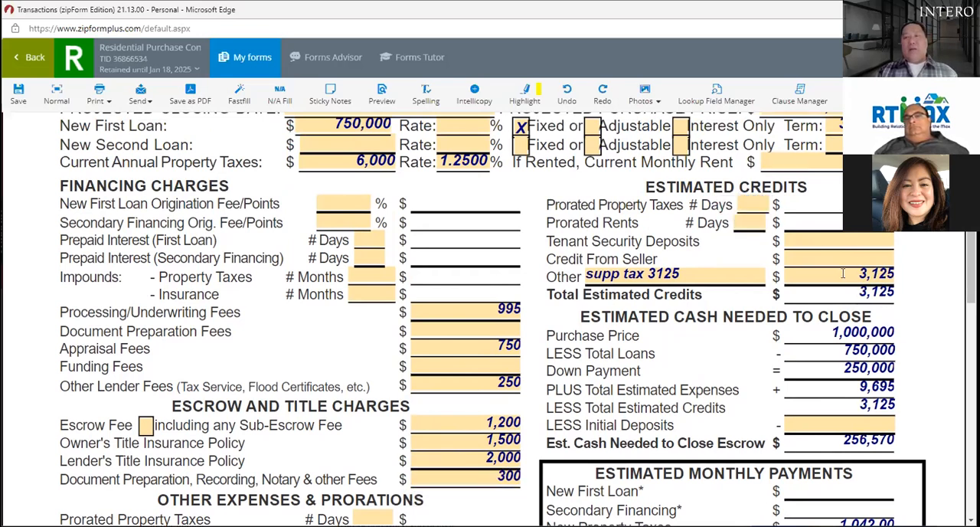
# Step: Clear the description and amount of the Other item under Estimated Credits
pyautogui.click(704, 276)
pyautogui.press('BackSpace')
pyautogui.press('BackSpace')
pyautogui.press('BackSpace')
pyautogui.press('BackSpace')
pyautogui.press('BackSpace')
pyautogui.press('BackSpace')
pyautogui.press('BackSpace')
pyautogui.press('BackSpace')
pyautogui.press('BackSpace')
pyautogui.press('BackSpace')
pyautogui.press('BackSpace')
pyautogui.press('BackSpace')
pyautogui.press('BackSpace')
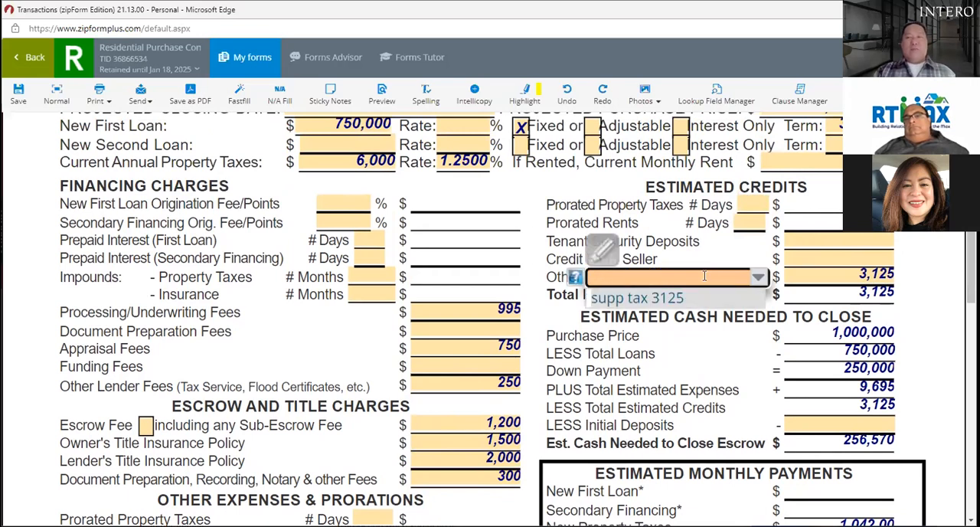
pyautogui.click(890, 274)
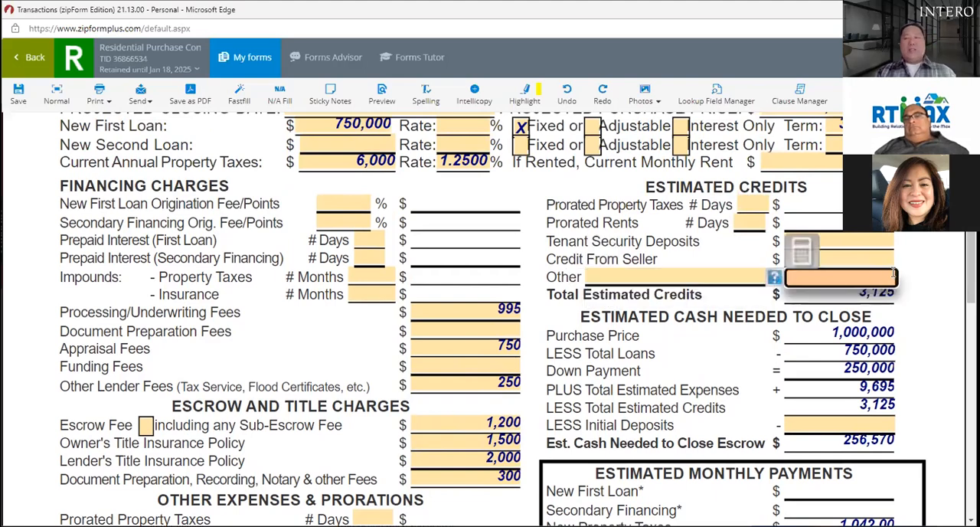
pyautogui.press('Tab')
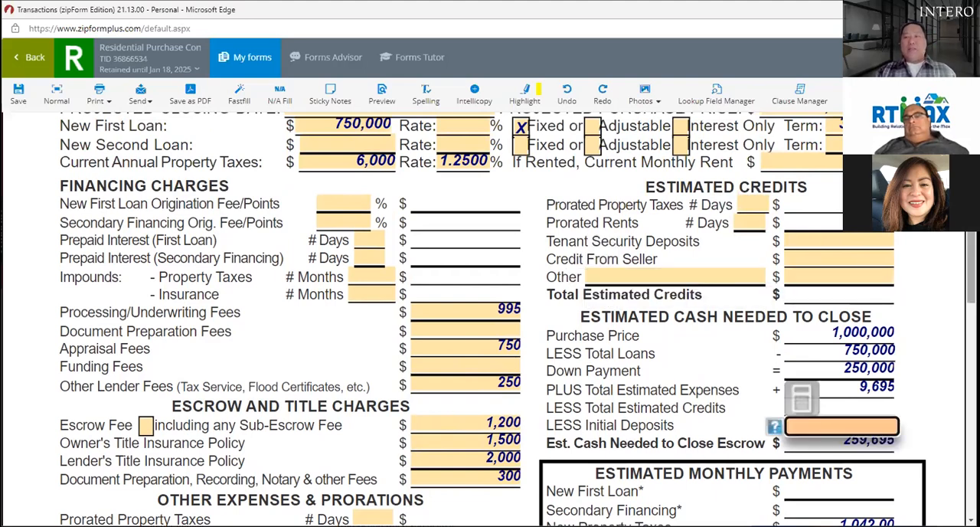
# Step: Review the estimated expenses, the cash needed to close and the estimated monthly payments on the form
pyautogui.scroll(-3, 490, 321)
pyautogui.scroll(-1, 490, 321)
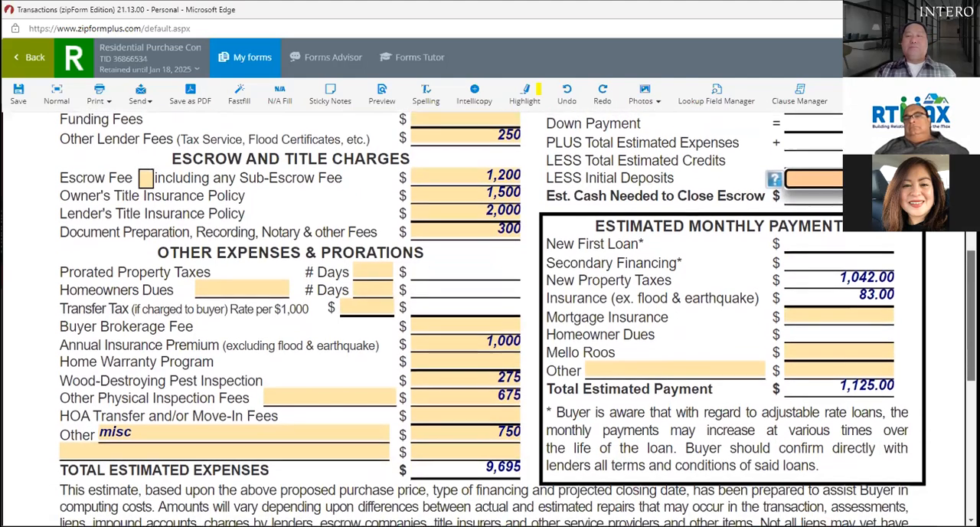
pyautogui.scroll(1, 490, 322)
pyautogui.press('Tab')
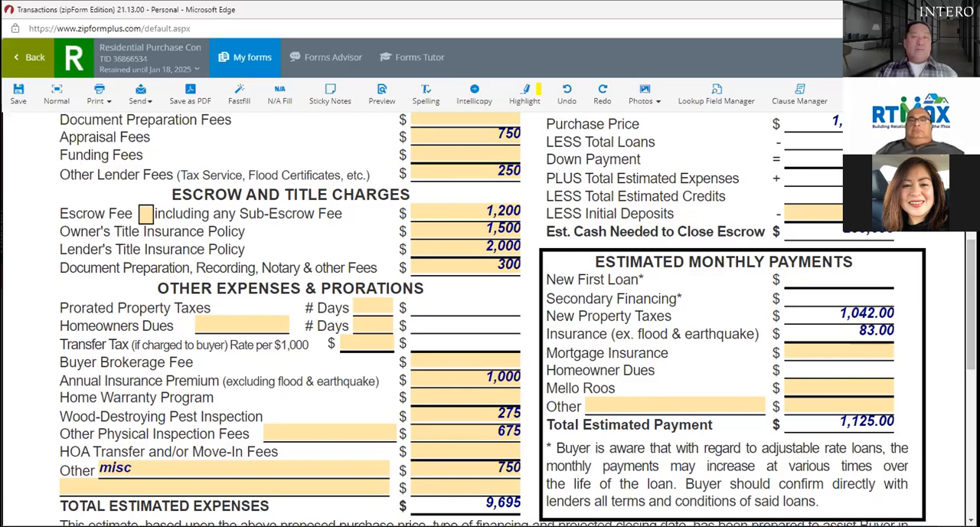
pyautogui.scroll(4, 970, 306)
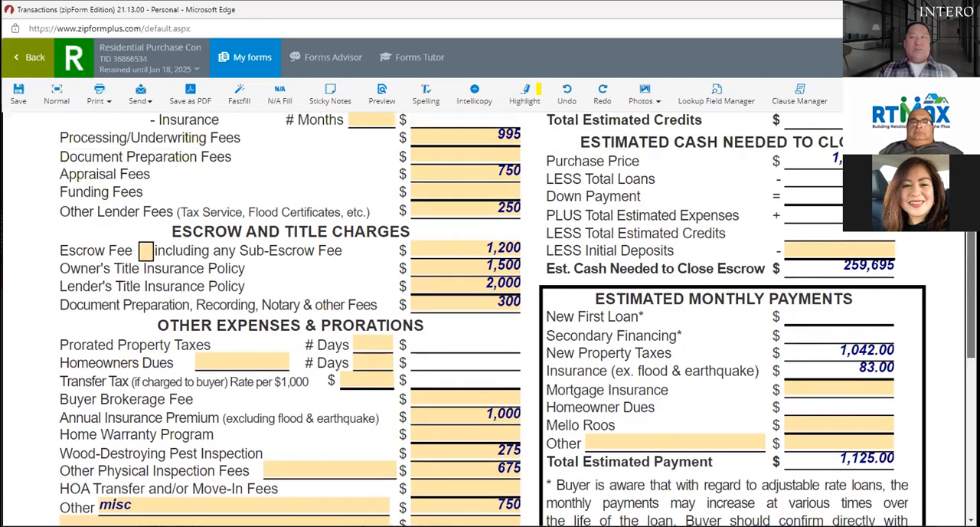
pyautogui.scroll(-5, 971, 306)
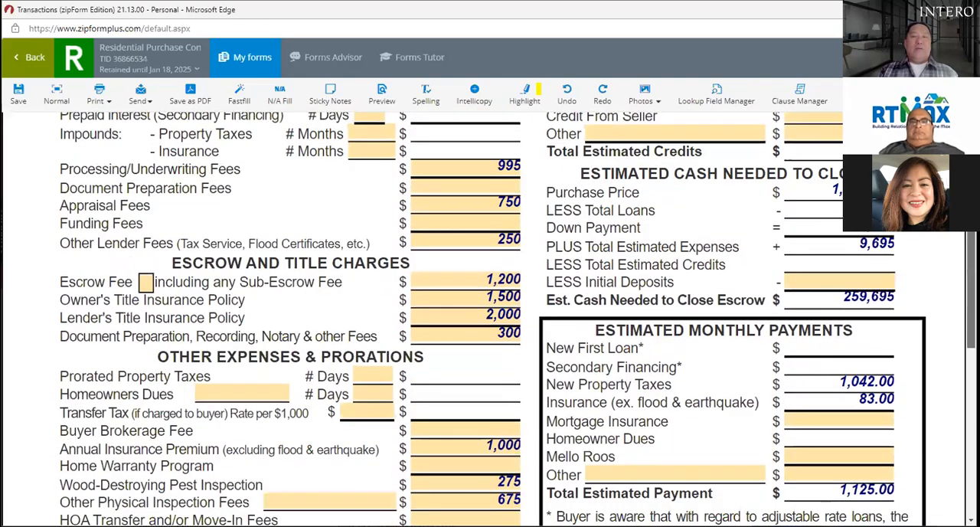
pyautogui.scroll(-1, 842, 240)
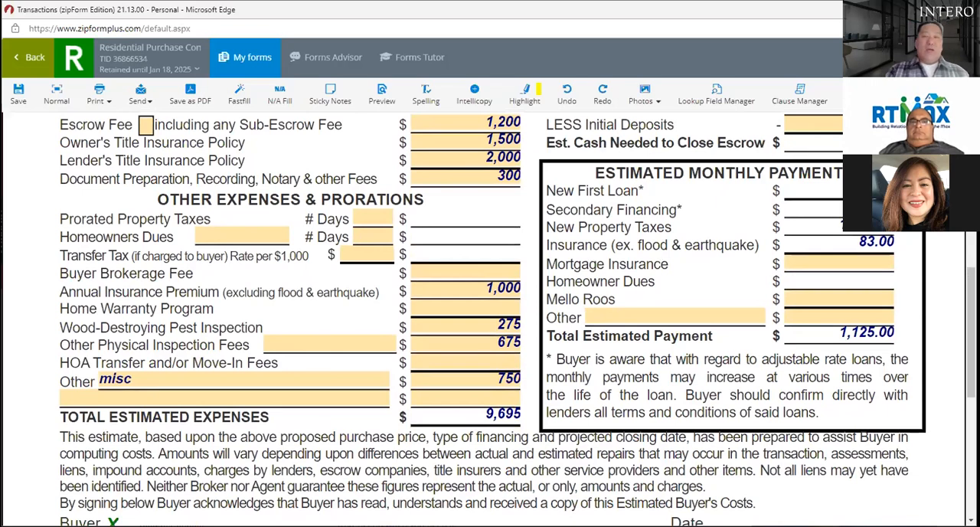